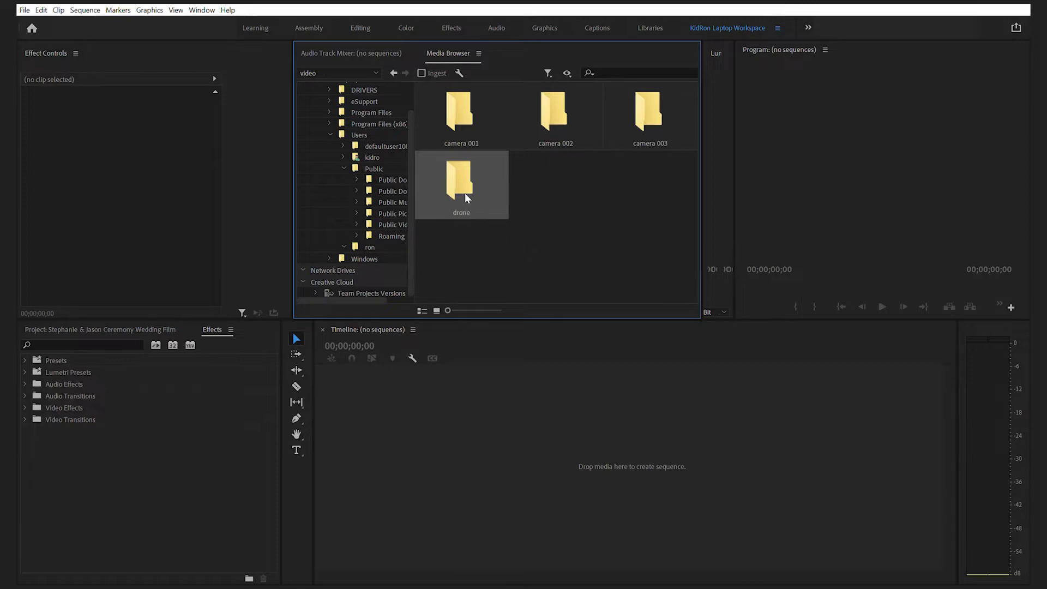
Import the camera 001, camera 002, camera 003 and drone folders into the project and dock the Media Browser with the Project and Effects panels.
drag(449, 240, 651, 124)
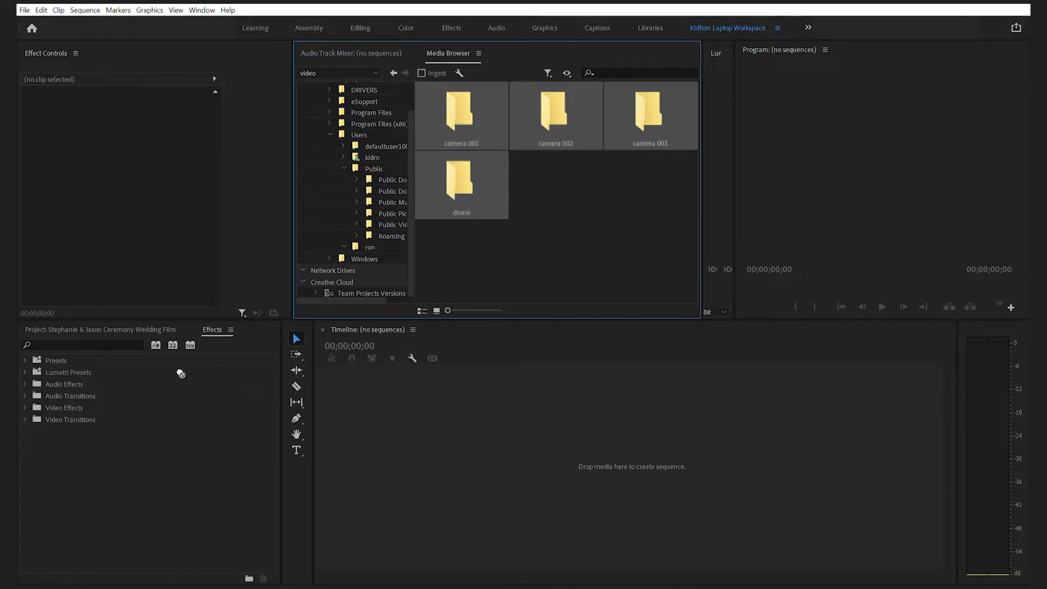
click(98, 329)
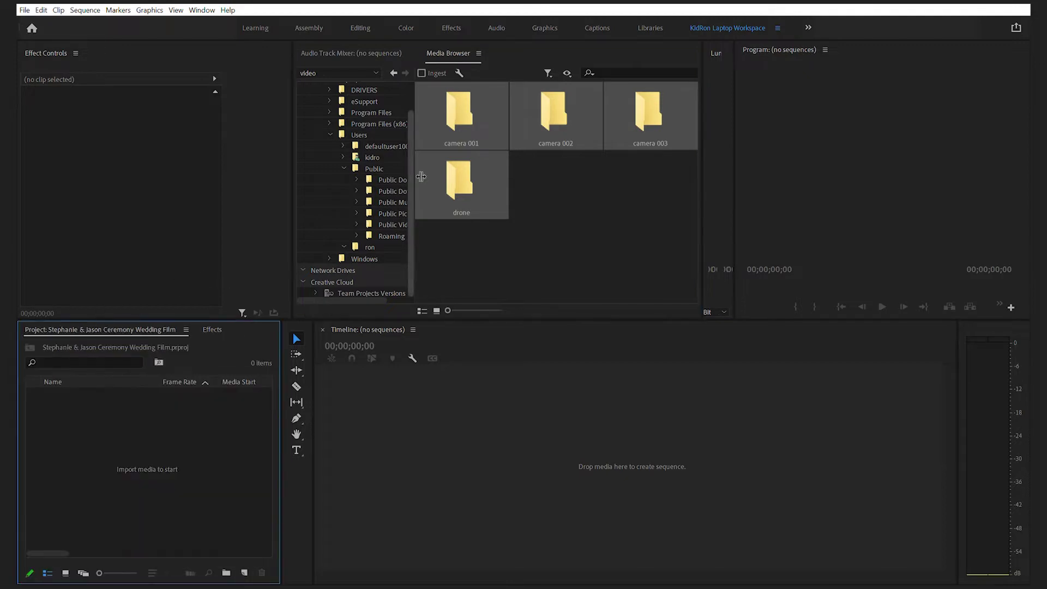
drag(108, 474, 107, 469)
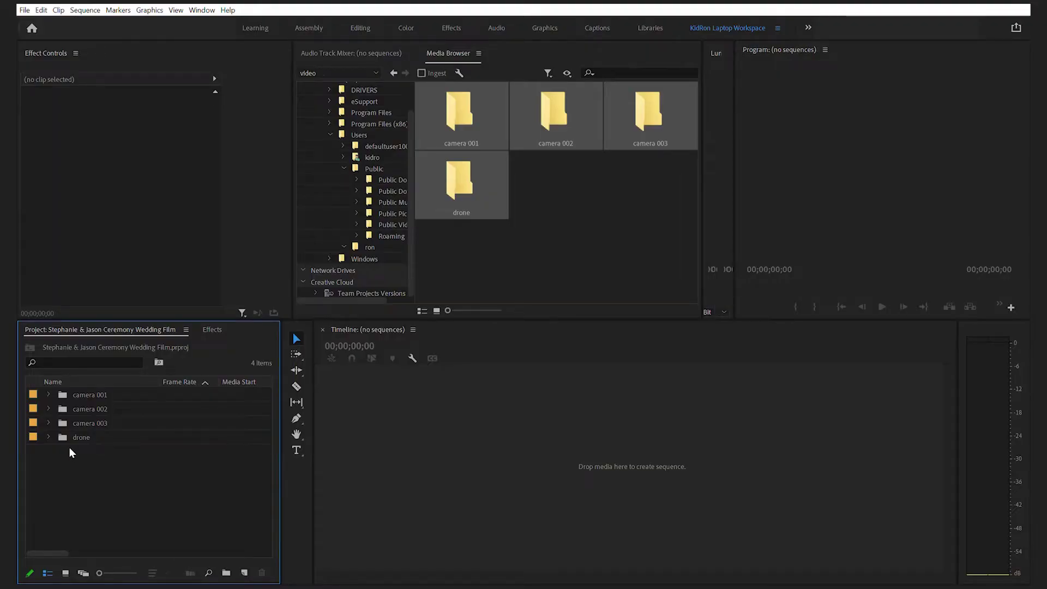
drag(441, 51, 168, 378)
click(79, 330)
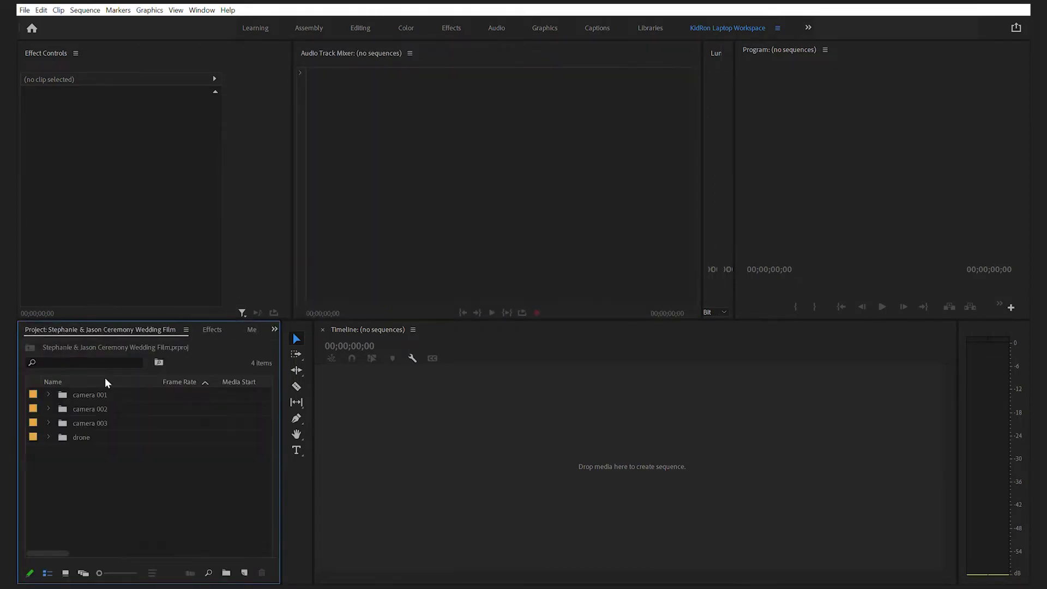
Create a sequence from all the clips in the camera 001 folder.
click(48, 386)
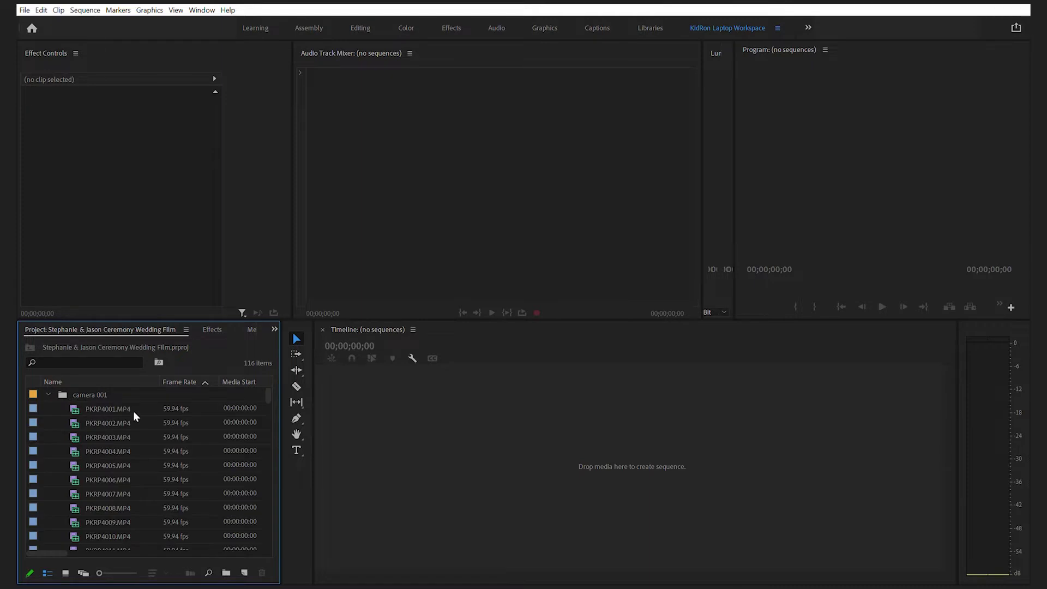
click(122, 406)
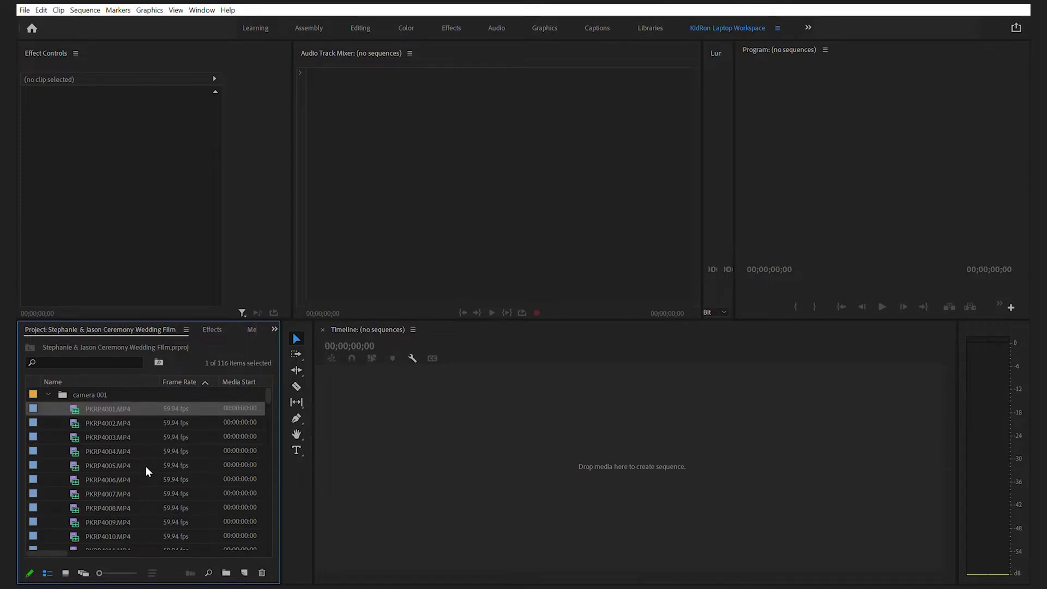
scroll(145, 467, down, 8)
scroll(146, 467, down, 6)
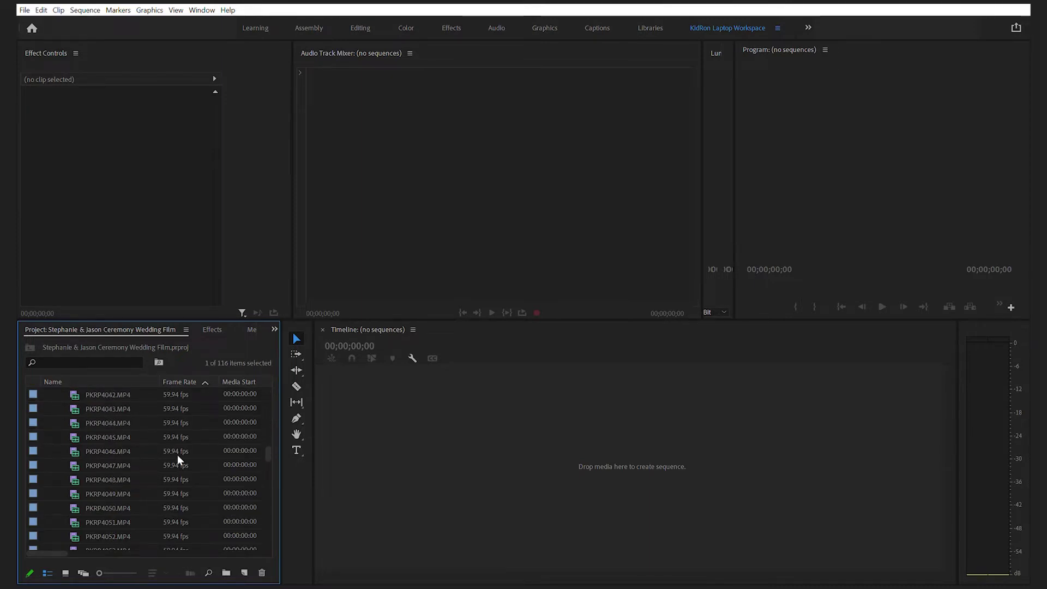
scroll(267, 450, down, 1)
drag(271, 518, 273, 384)
shift+click(116, 484)
drag(85, 409, 444, 492)
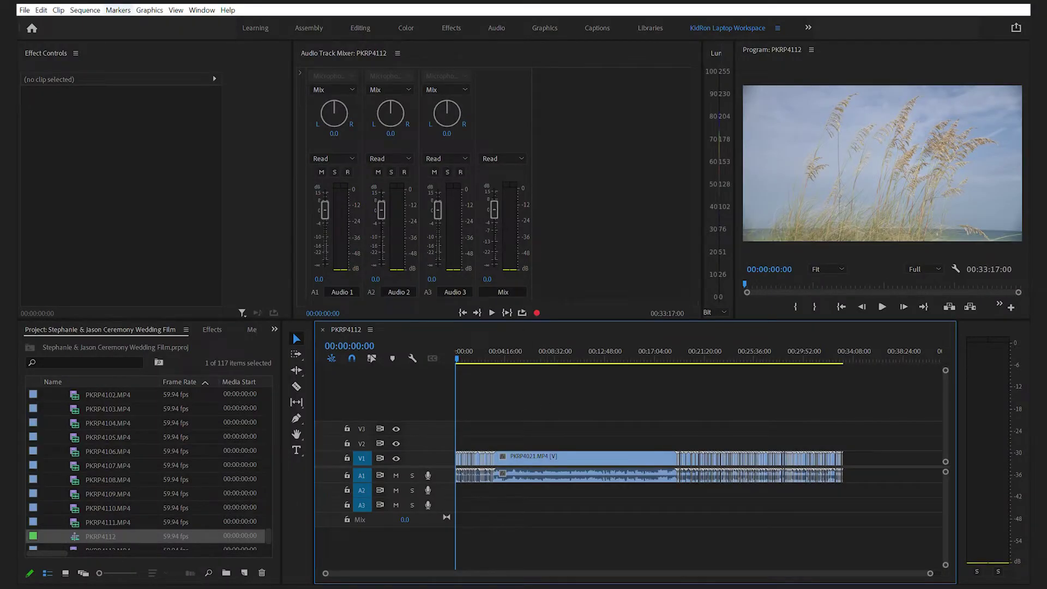
click(156, 19)
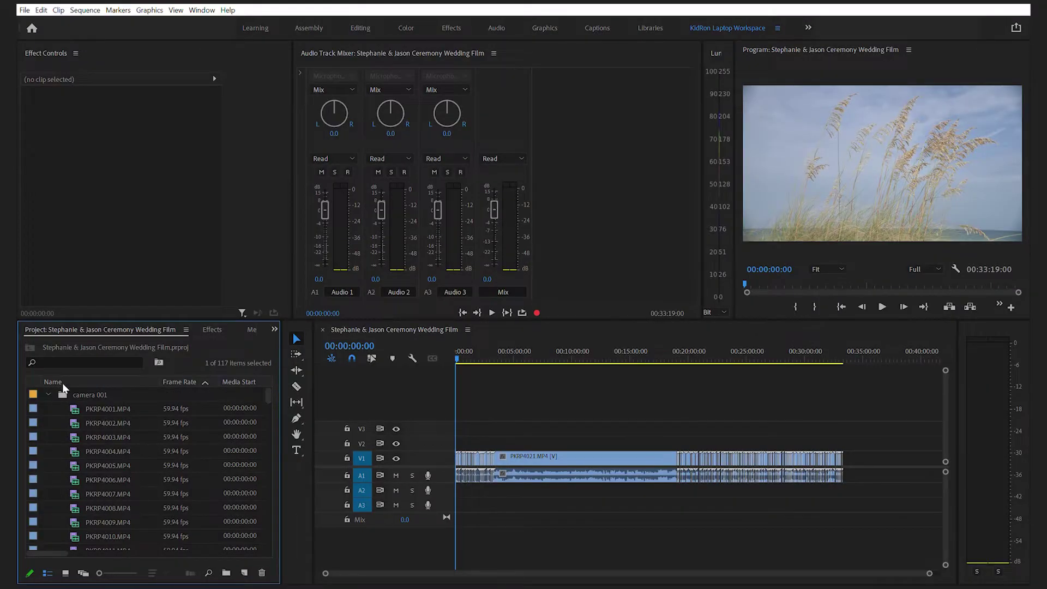
Add the camera 002 clips P1222091.MP4 to P1222093.MP4 to track V2, overlapping PKRP4021.MP4.
click(48, 394)
click(48, 408)
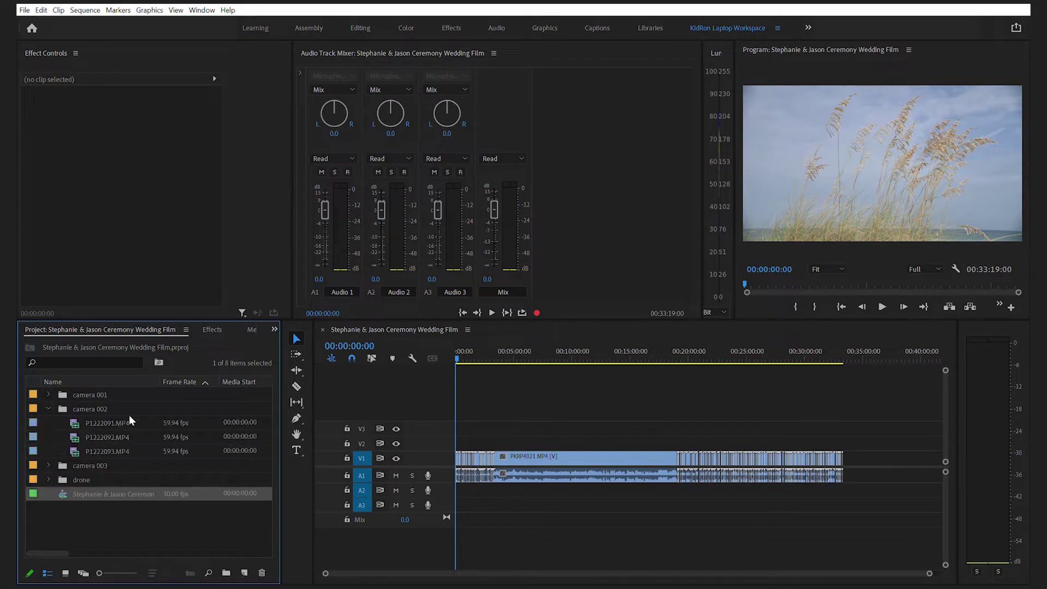
shift+click(116, 451)
drag(115, 423, 570, 433)
drag(570, 433, 570, 434)
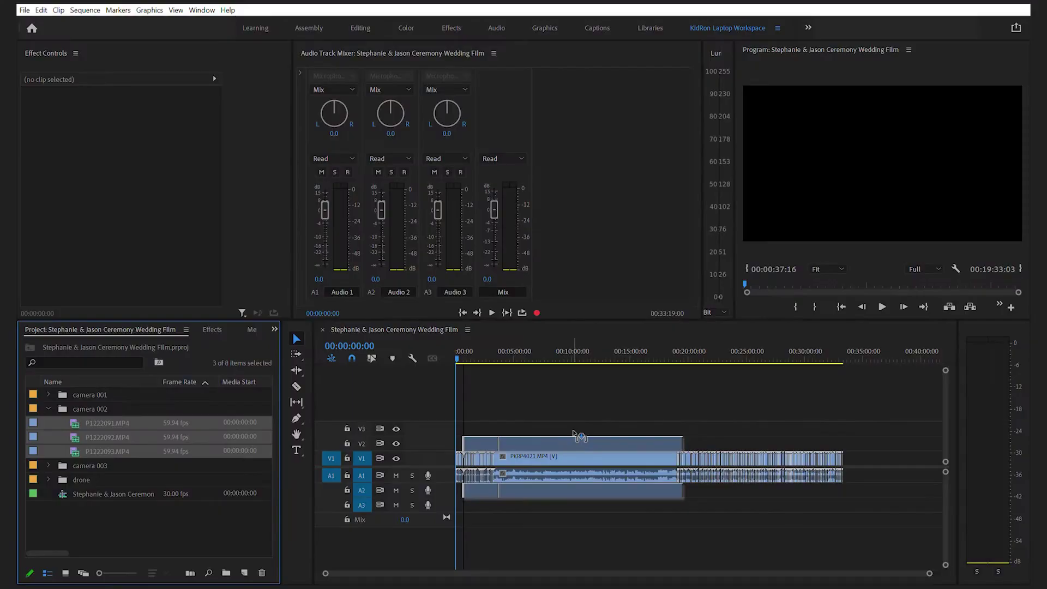
drag(580, 437, 574, 434)
Add PKRP4938.MP4 from the camera 003 folder to track V3, aligned with the start of P1222093.MP4.
click(49, 407)
click(49, 423)
drag(106, 436, 499, 423)
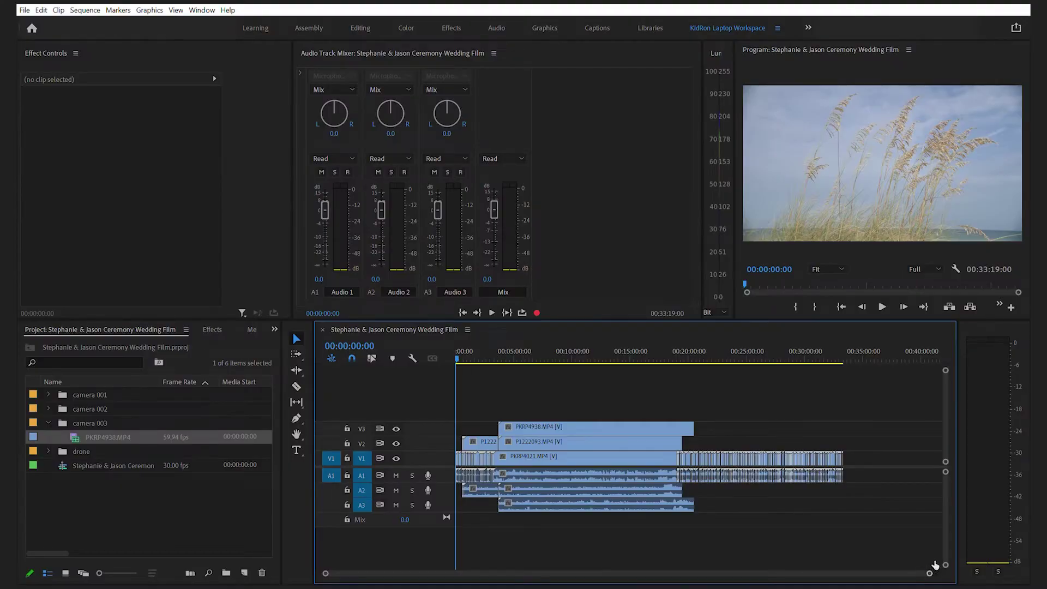
Separate the long ceremony clips from the rest by moving them to about 00:12:30 and the later V1 clips to about 00:36:30.
mouse_move(880, 455)
mouse_down()
mouse_move(676, 474)
mouse_move(868, 451)
mouse_up()
drag(552, 371, 607, 562)
drag(557, 424, 662, 425)
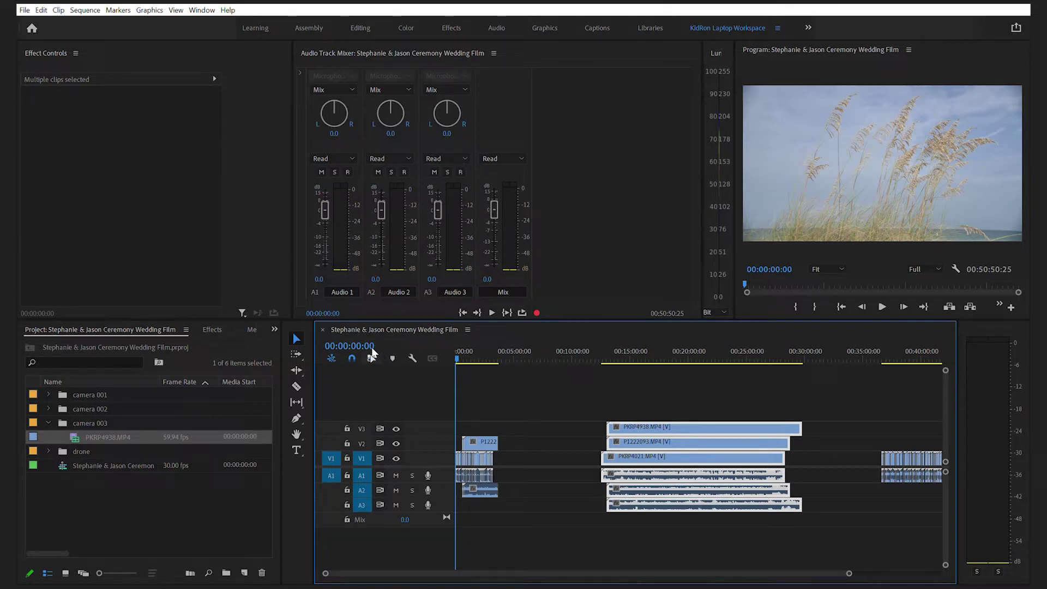
click(547, 377)
Try moving only the video of PKRP4938.MP4 on V3 about 5 min 21 s earlier without its audio, and undo the move.
drag(634, 428, 571, 418)
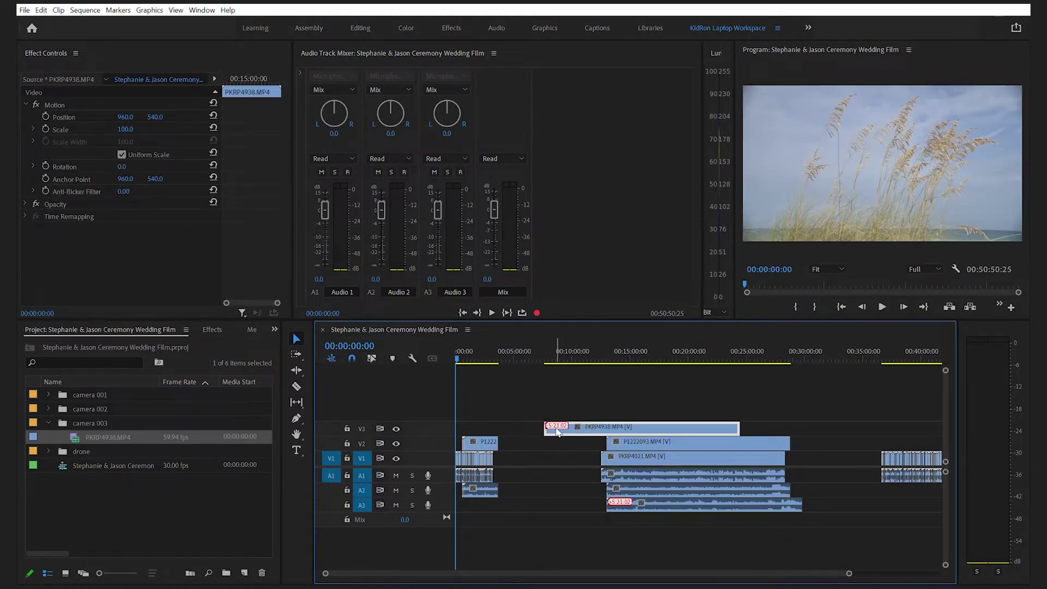
drag(559, 427, 548, 425)
key(ctrl+z)
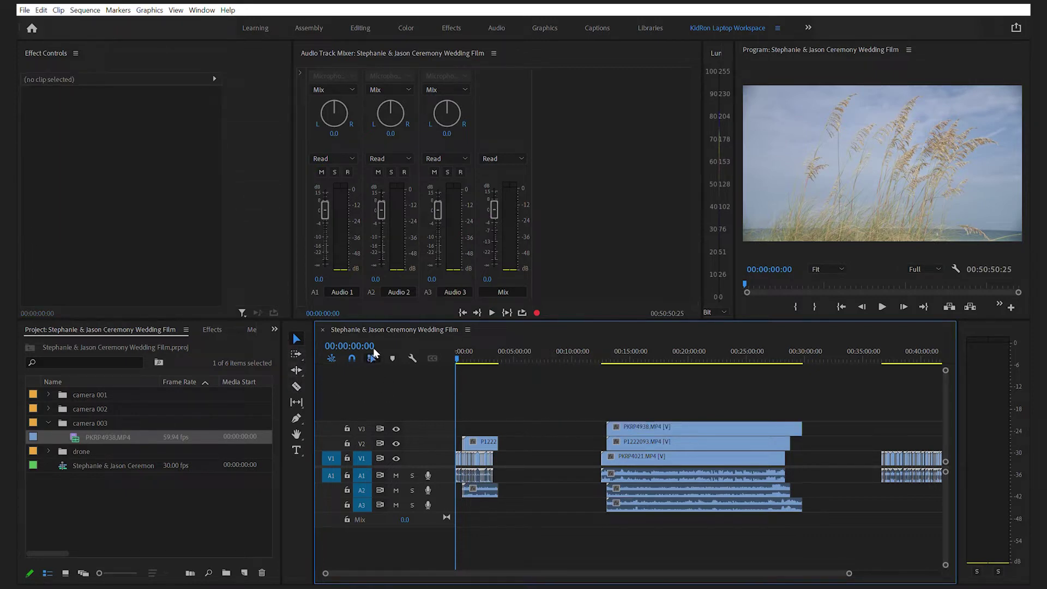
With linked selection enabled, move P1222091.MP4 on V2 together with its audio to about 00:06:40.
mouse_move(648, 425)
mouse_down()
mouse_move(612, 419)
mouse_move(650, 427)
mouse_up()
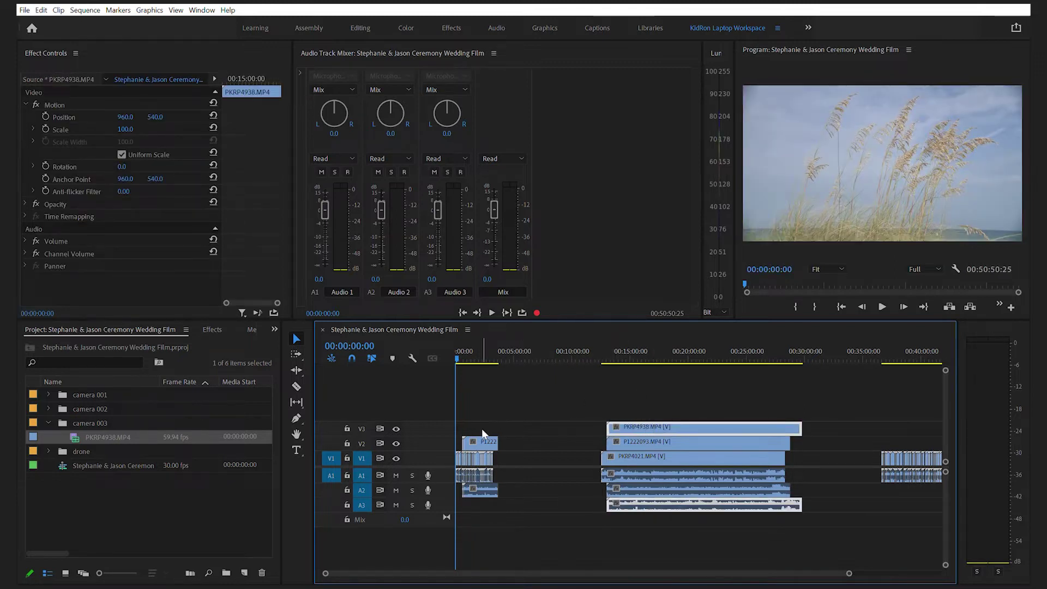
drag(482, 438, 547, 400)
Compare the ceremony camera angles by toggling the visibility of tracks V3 and V2, and play the overlapping clips from 00:23:32:19.
click(660, 344)
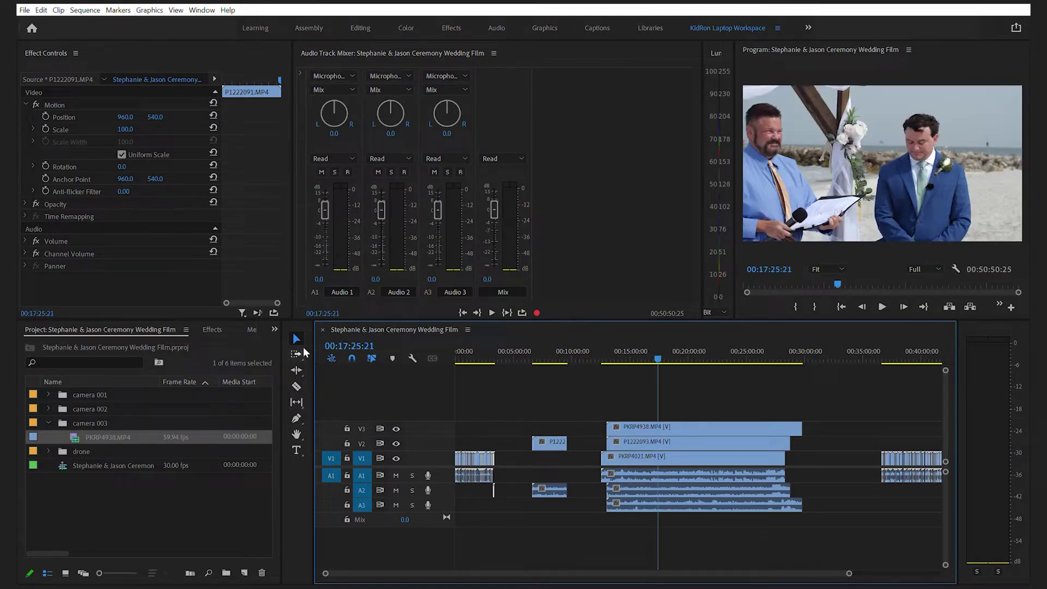
click(396, 427)
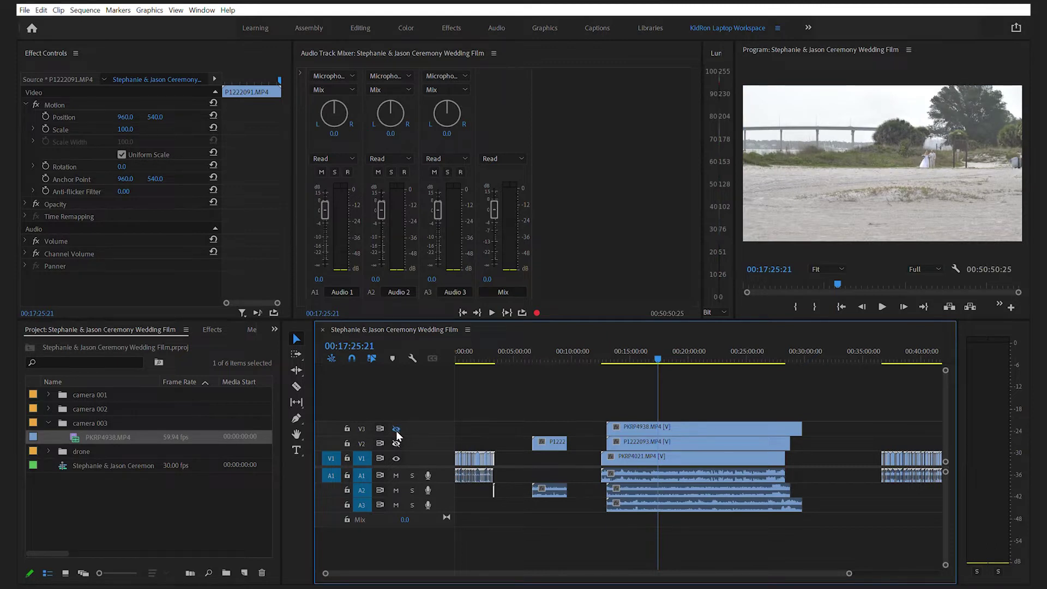
shift+click(396, 428)
click(731, 349)
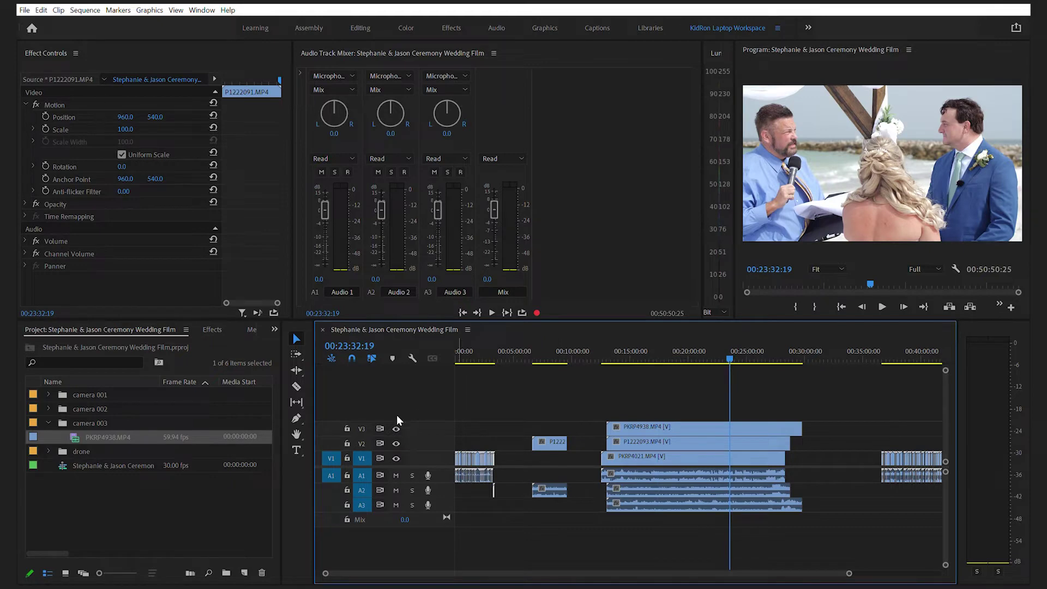
shift+click(397, 428)
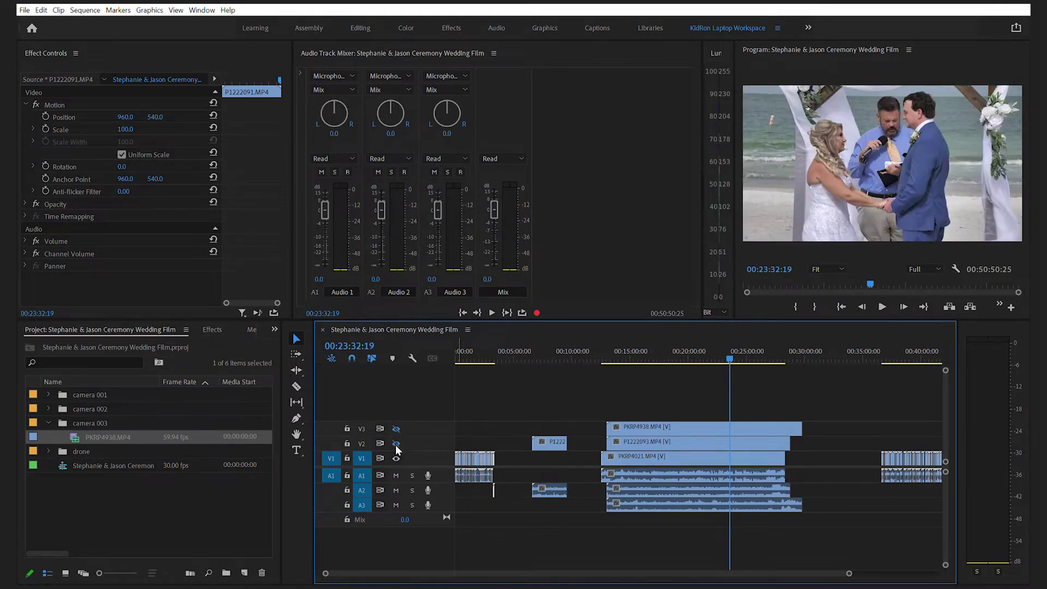
shift+click(399, 433)
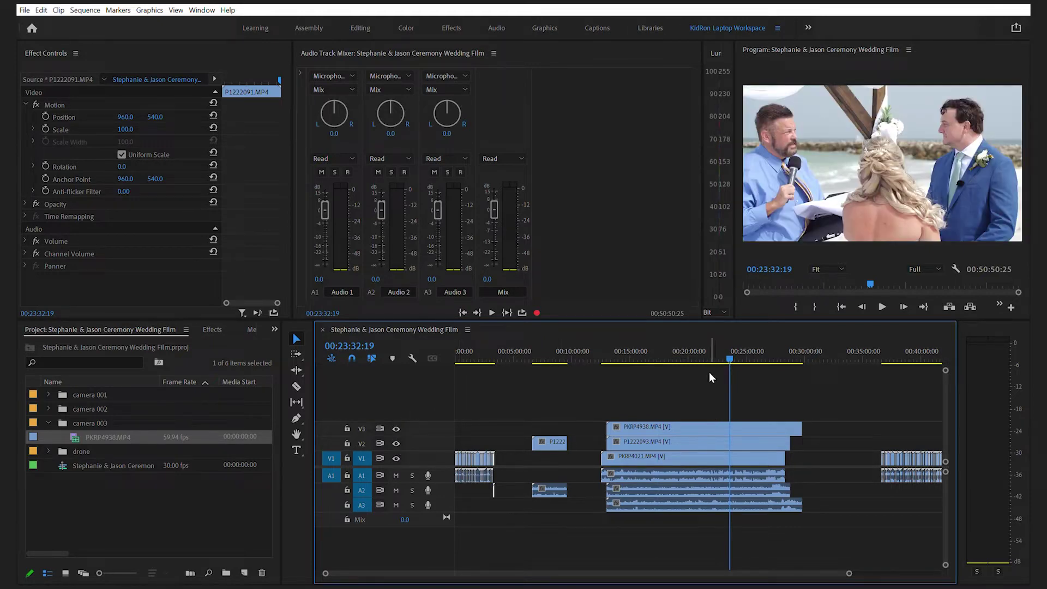
key(space)
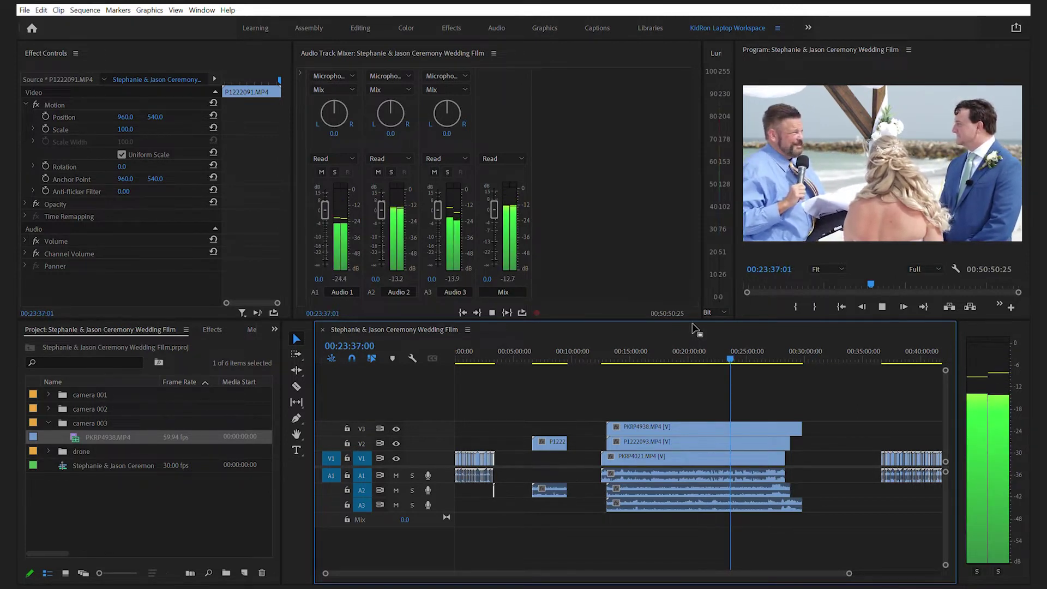
key(space)
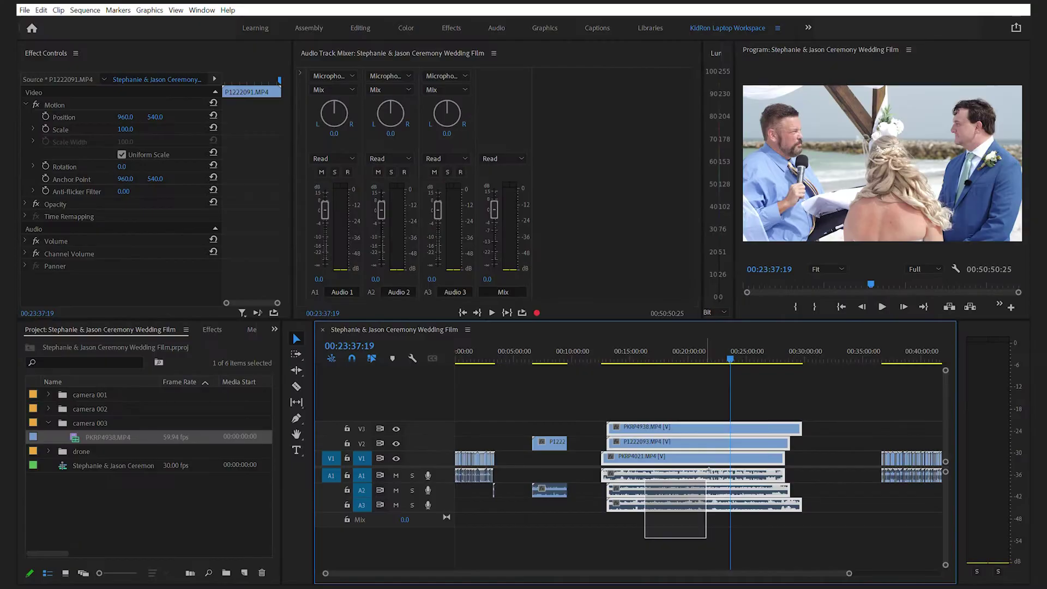
Synchronize the three long ceremony clips on V1, V2 and V3 and play them back from 00:21:39:15.
click(709, 470)
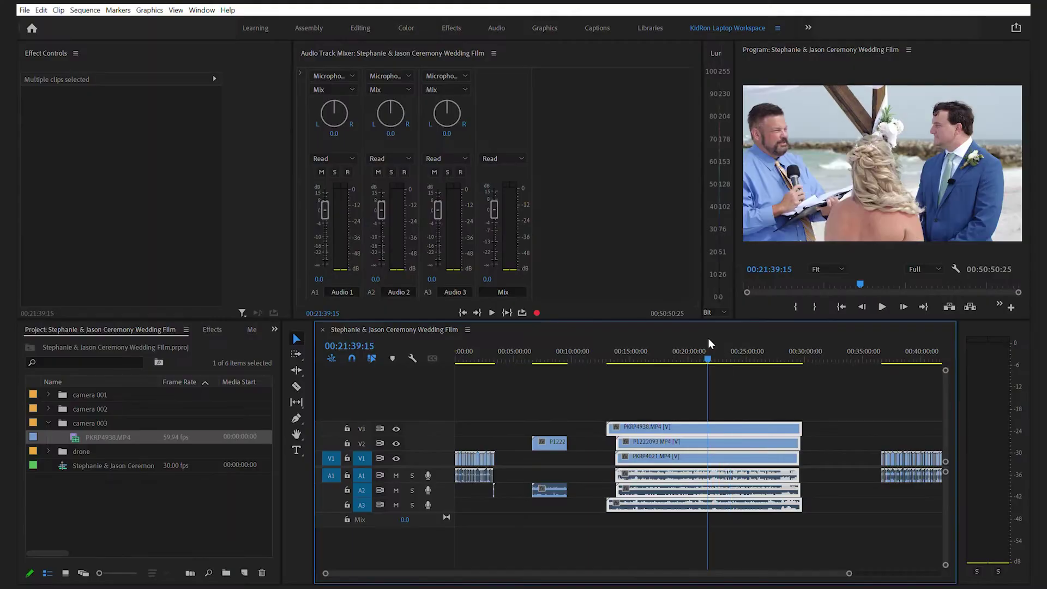
key(space)
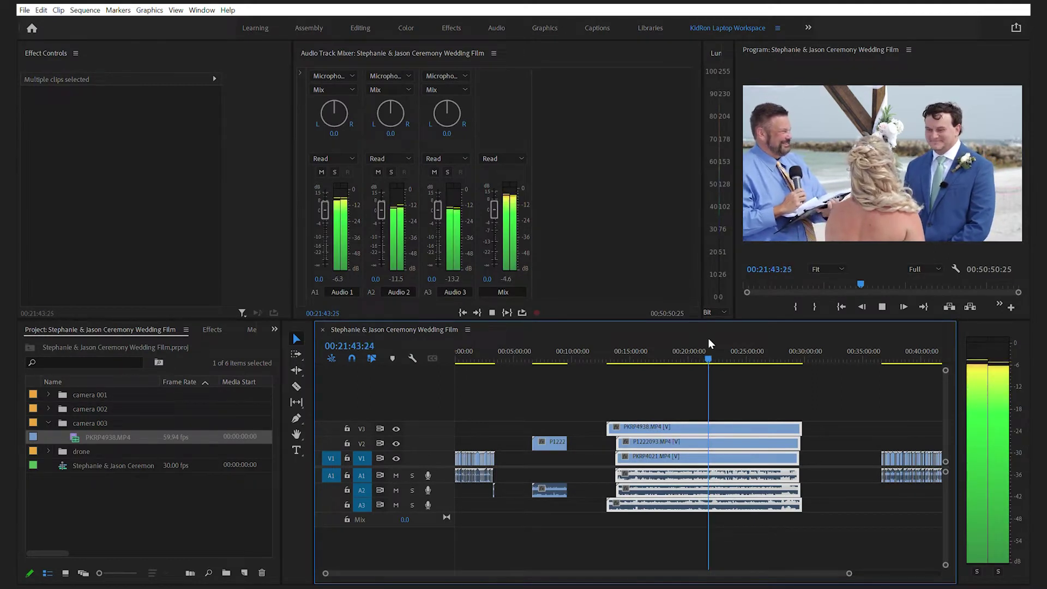
key(space)
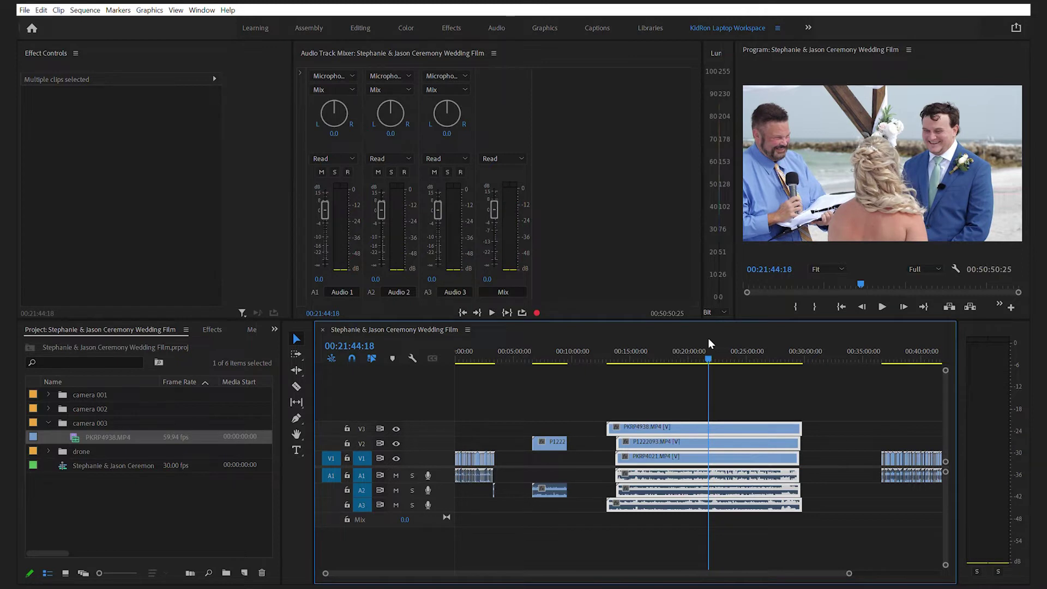
click(559, 374)
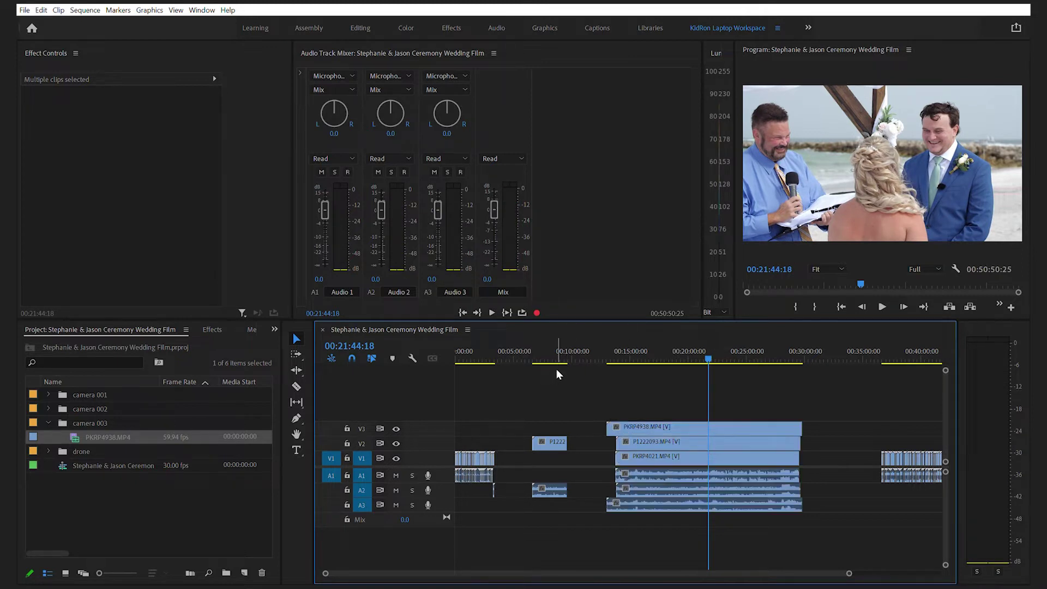
Increase the height of audio tracks A1 to A3 and hide video tracks V3 and V2 to view PKRP4021.MP4 on V1.
mouse_move(449, 504)
mouse_down()
mouse_move(449, 515)
mouse_move(447, 493)
mouse_up()
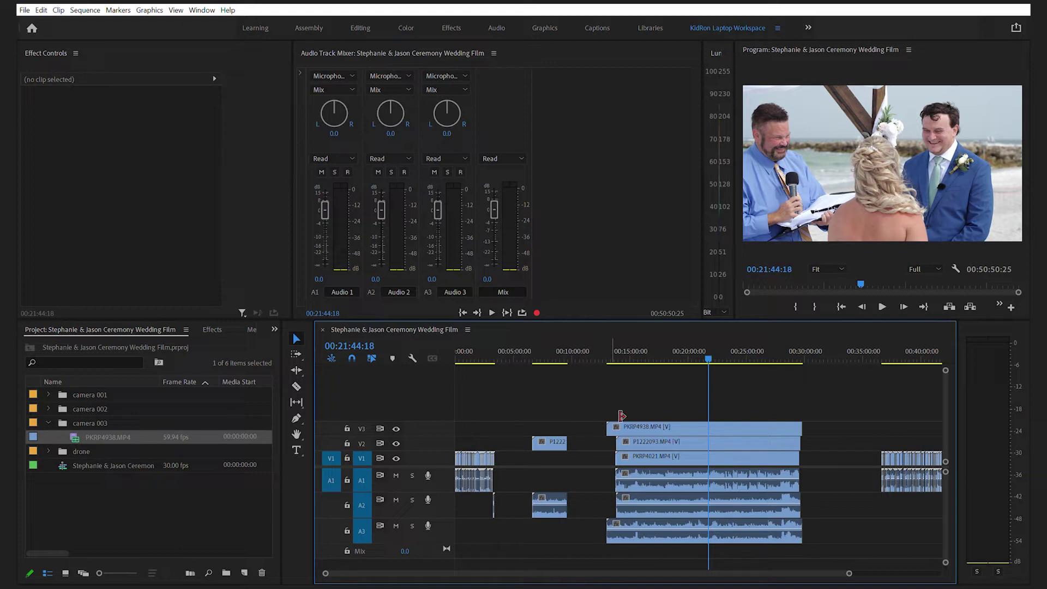
click(397, 429)
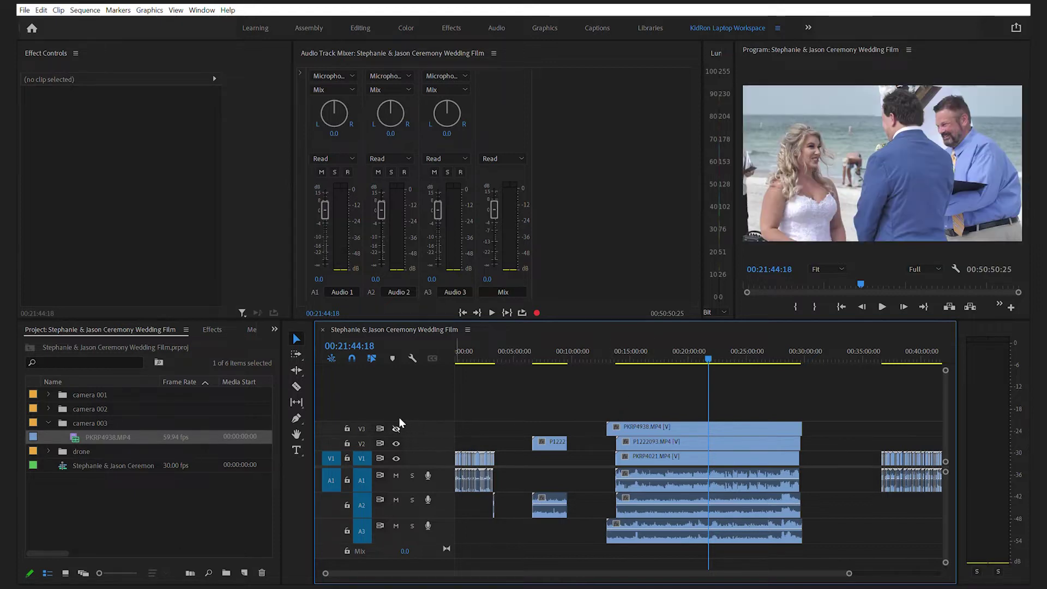
click(397, 443)
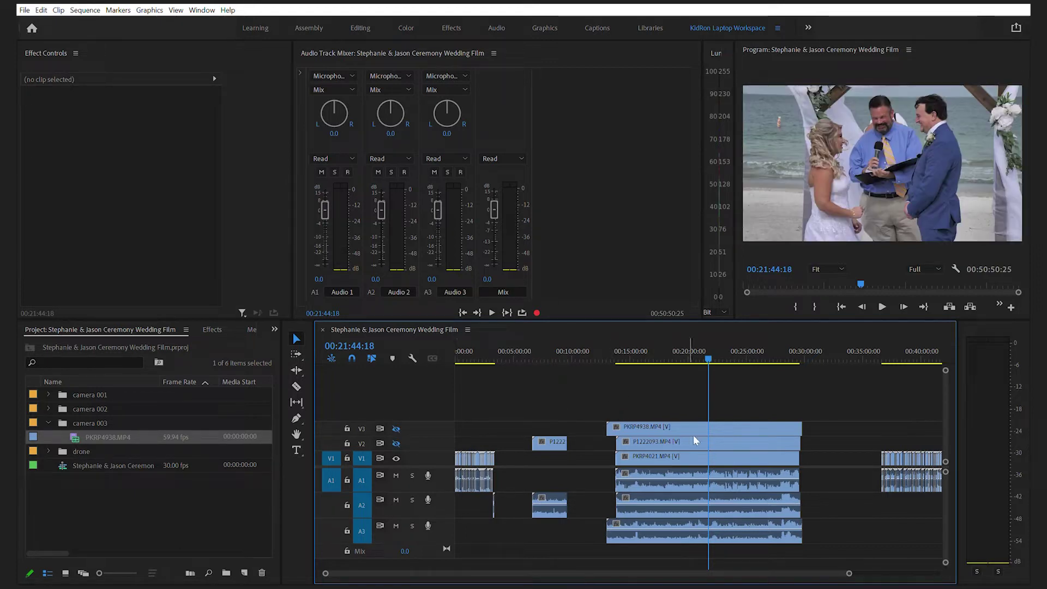
click(696, 455)
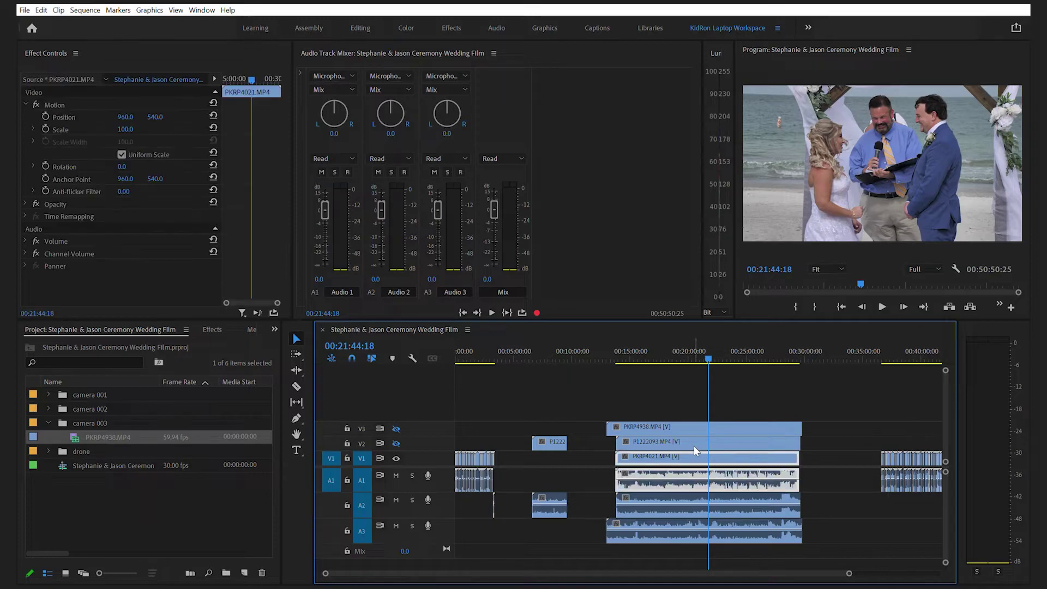
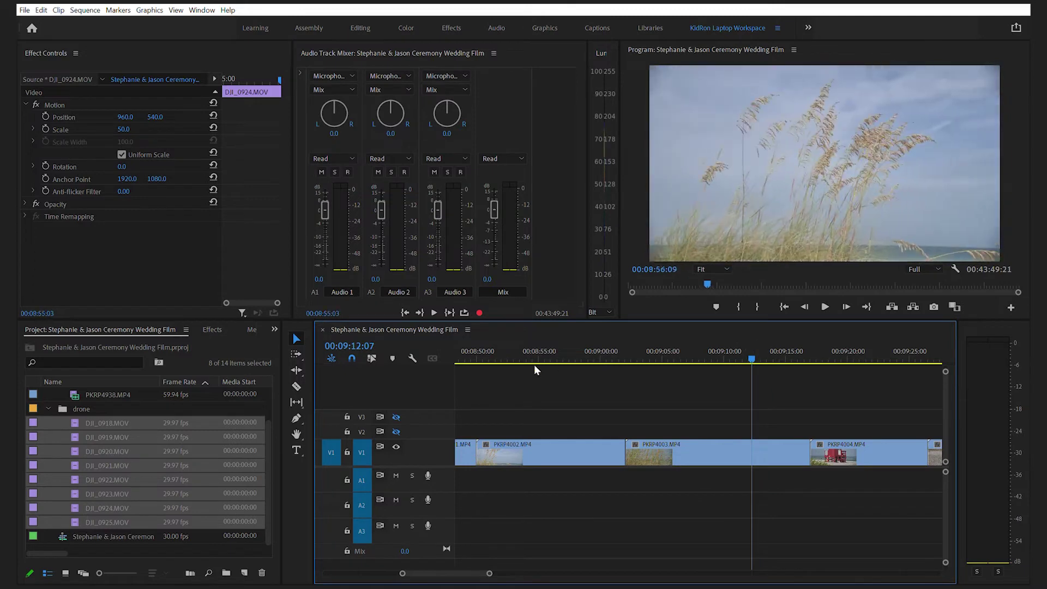
Review the first grass shot, PKRP4001.MP4, on V1 and delete it from the timeline.
scroll(524, 370, up, 10)
drag(609, 349, 649, 350)
click(626, 458)
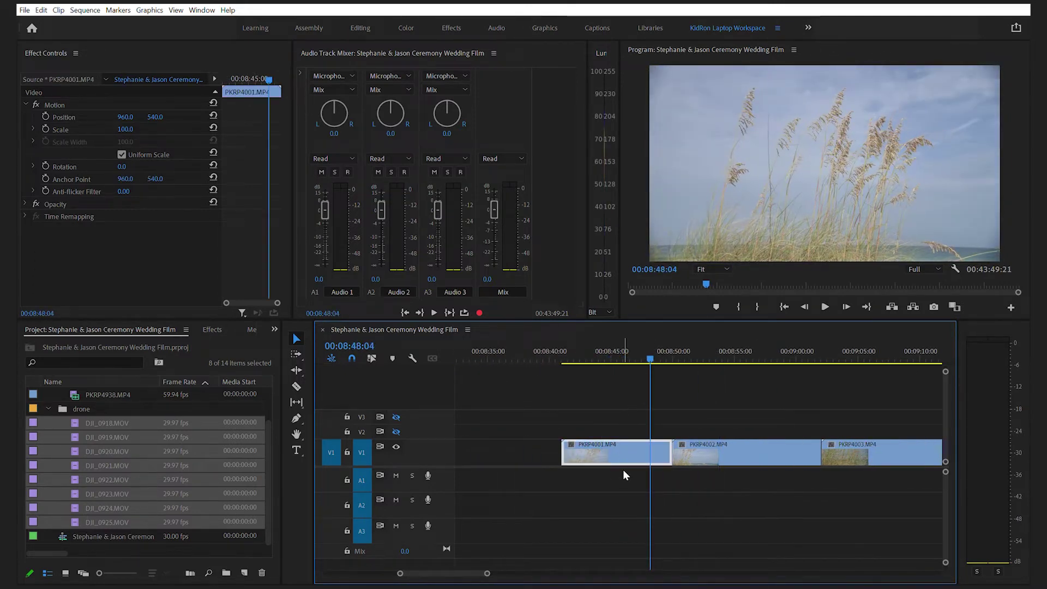
key(Delete)
Trim PKRP4002.MP4 on V1 to start at about 00:08:51 and end at 00:09:00:00.
click(674, 352)
drag(674, 351, 685, 350)
drag(691, 451, 700, 451)
drag(687, 349, 796, 354)
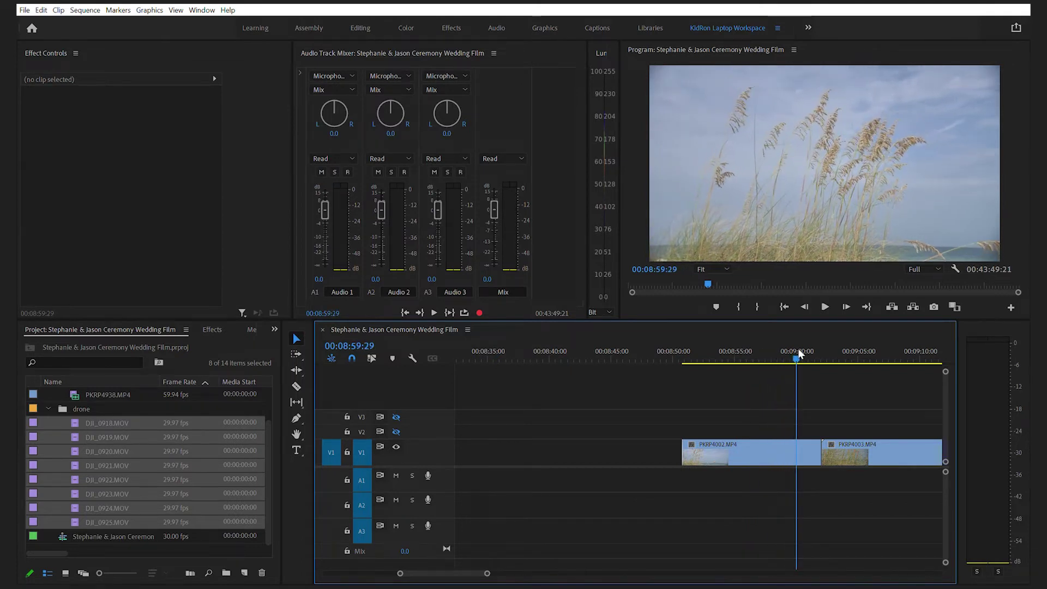
drag(825, 452, 796, 452)
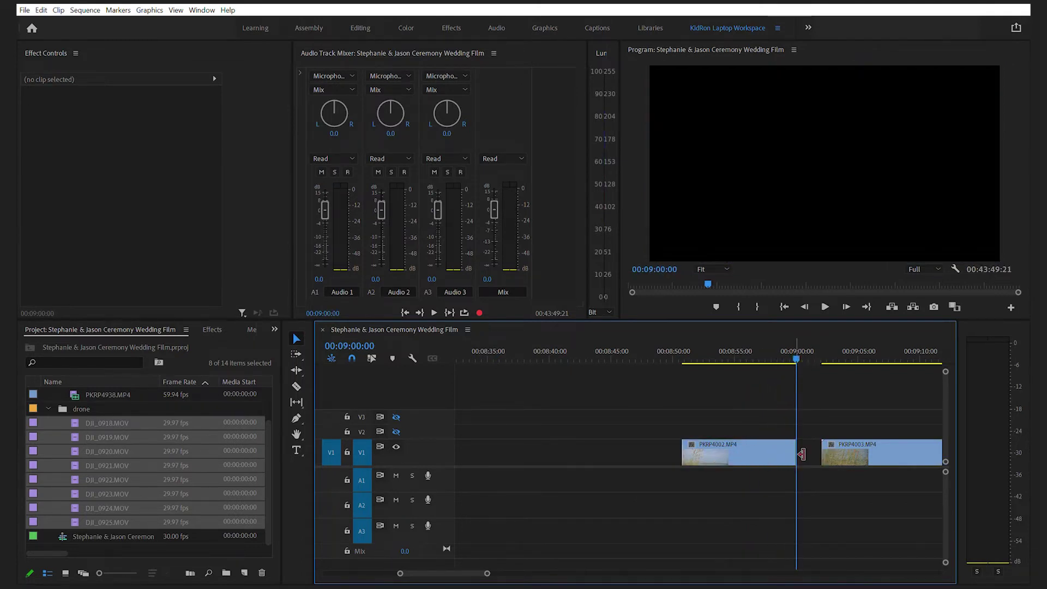
Trim PKRP4003.MP4 on V1 to start at about 00:09:03:20 and end at about 00:09:16:07.
scroll(615, 359, down, 5)
drag(615, 359, 645, 356)
drag(637, 441, 647, 441)
drag(651, 358, 806, 373)
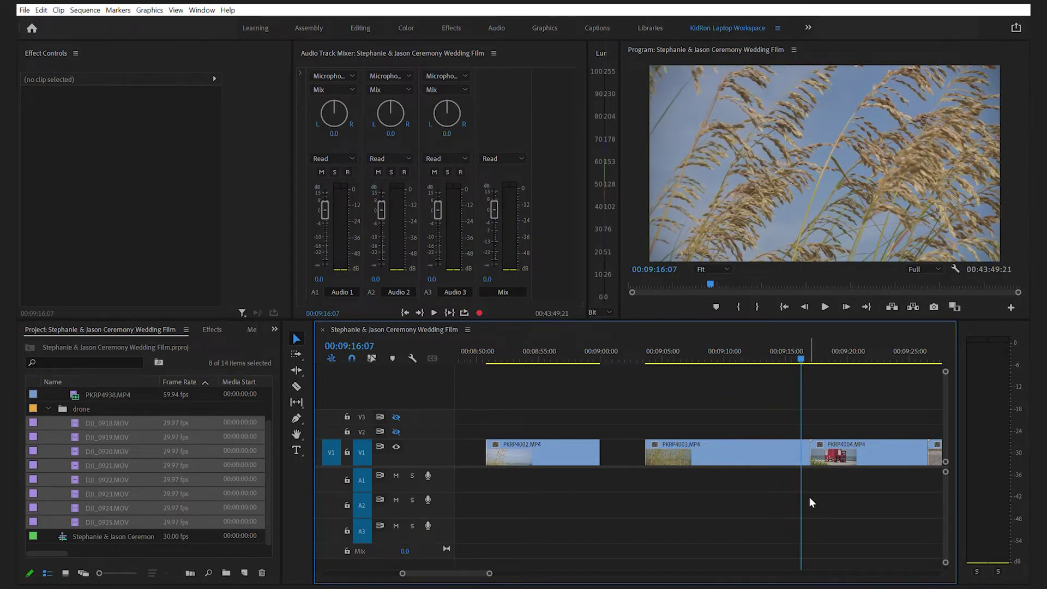
drag(810, 451, 796, 452)
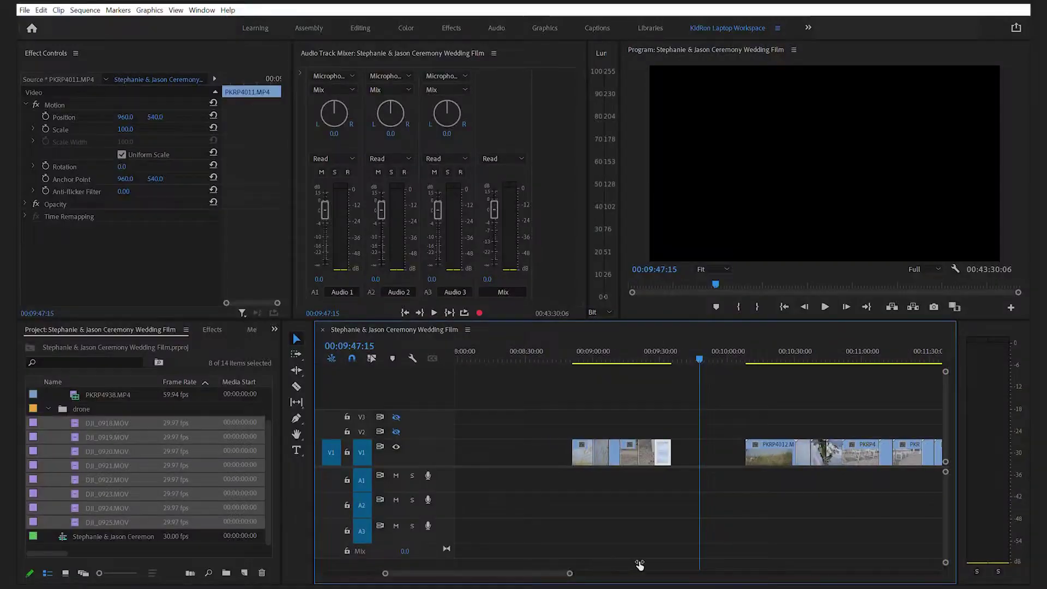
Select the group of V1 clips starting with PKRP4012.MP4 and move it earlier, close behind PKRP4011.MP4.
drag(636, 563, 854, 562)
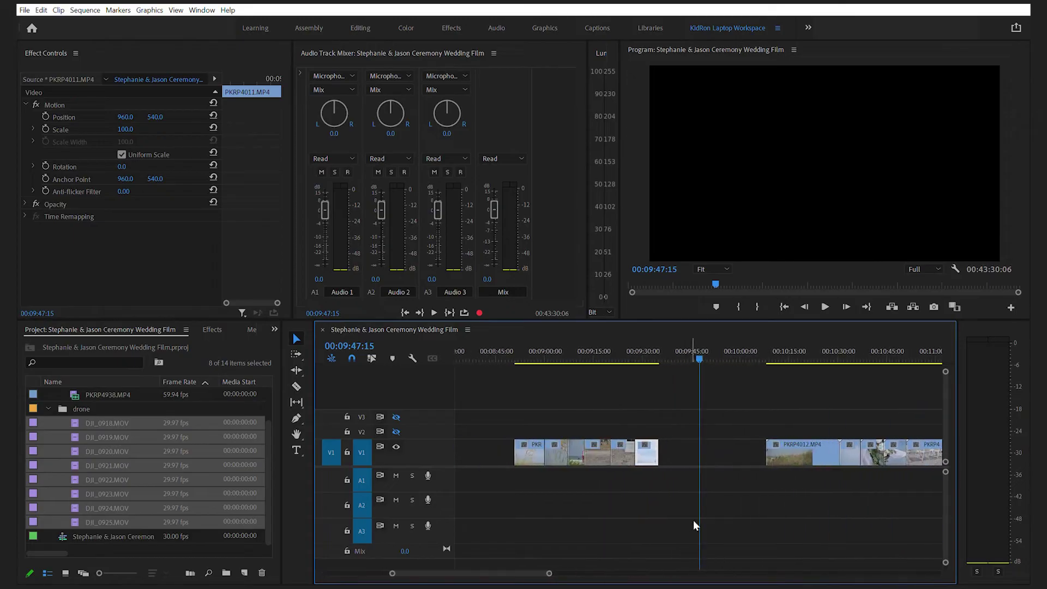
scroll(695, 525, down, 5)
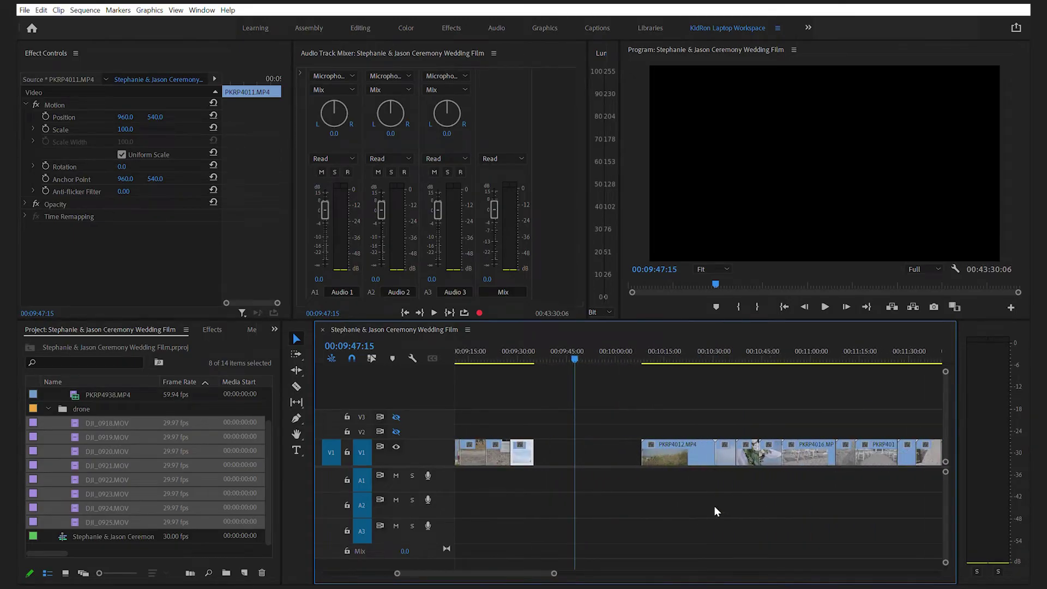
drag(884, 415, 546, 488)
scroll(602, 485, up, 3)
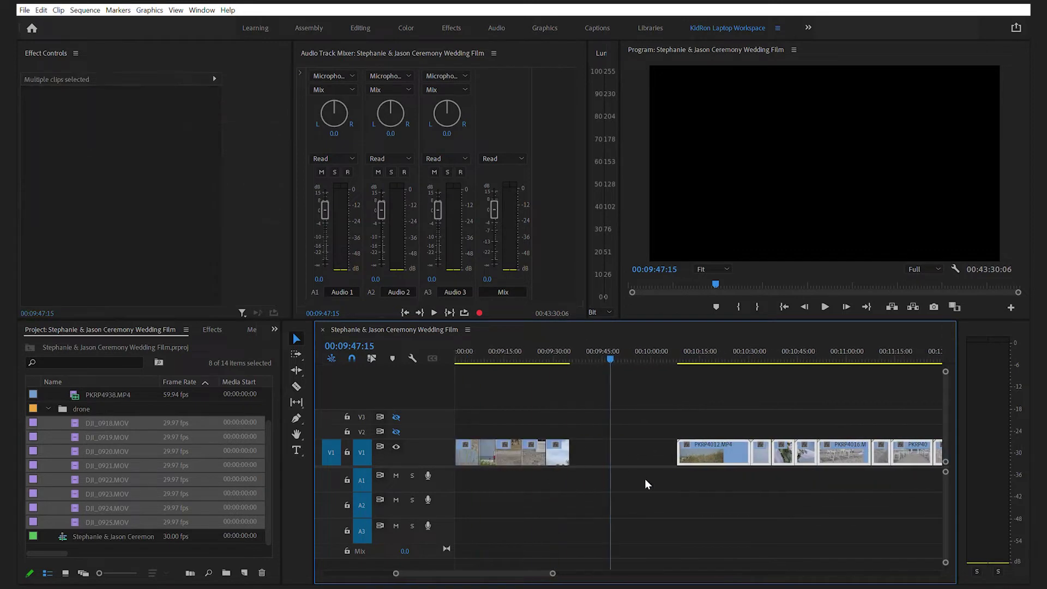
drag(709, 453, 632, 457)
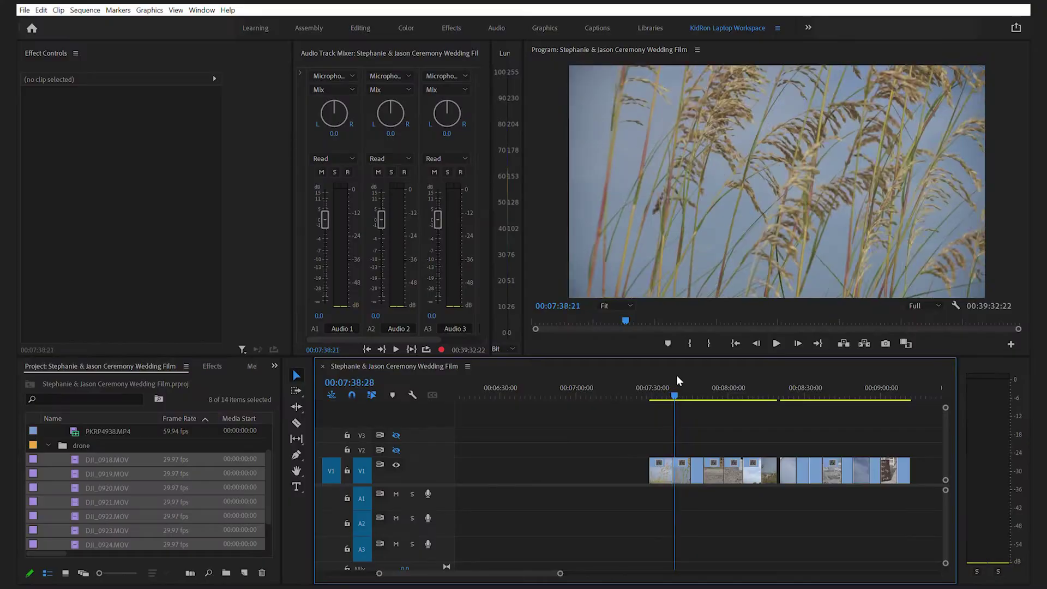
Scrub through the two trimmed beach clip groups on V1 and move them together to start at about 00:01:05, after the drone clips.
drag(676, 376, 906, 385)
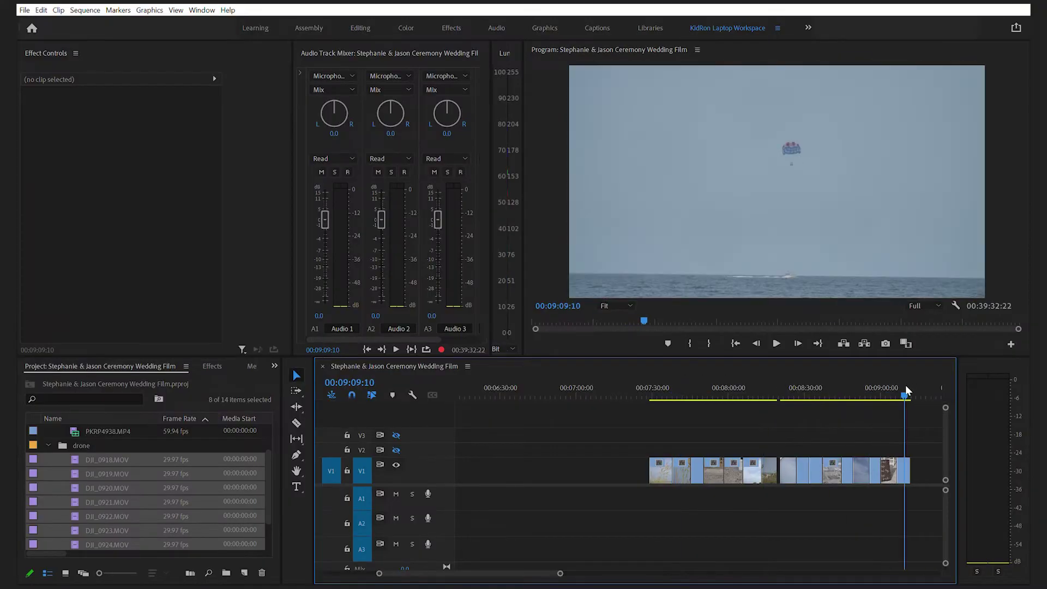
drag(382, 570, 355, 551)
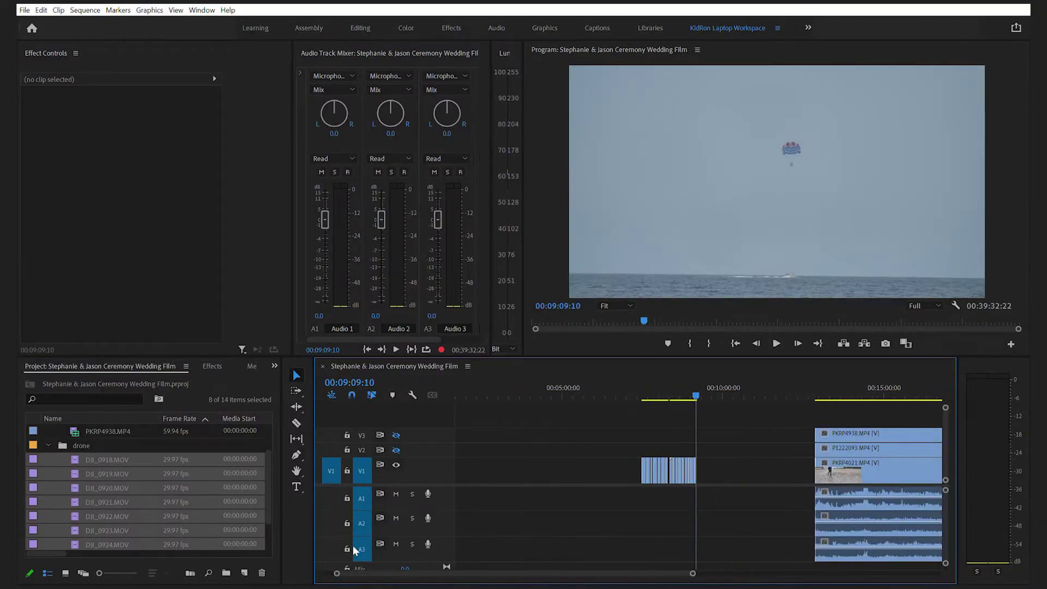
scroll(490, 562, up, 2)
drag(801, 445, 686, 510)
drag(709, 472, 503, 468)
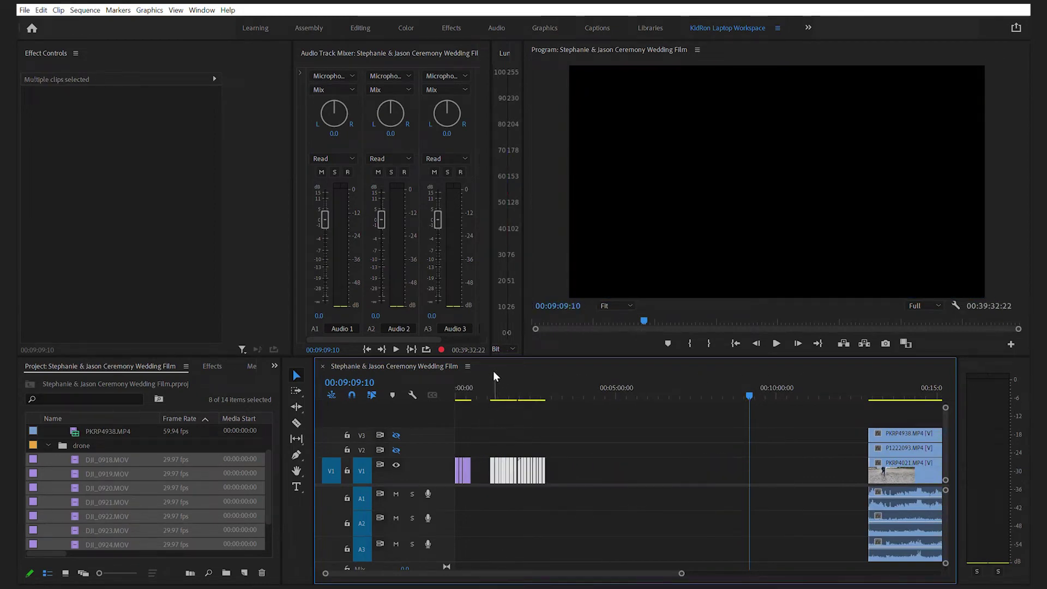
Move P1222091.MP4 on V1 to the start of the timeline, directly behind DJI_0921.
drag(688, 567, 593, 564)
click(689, 526)
scroll(687, 526, down, 2)
drag(875, 472, 488, 468)
scroll(489, 467, up, 2)
scroll(489, 466, up, 1)
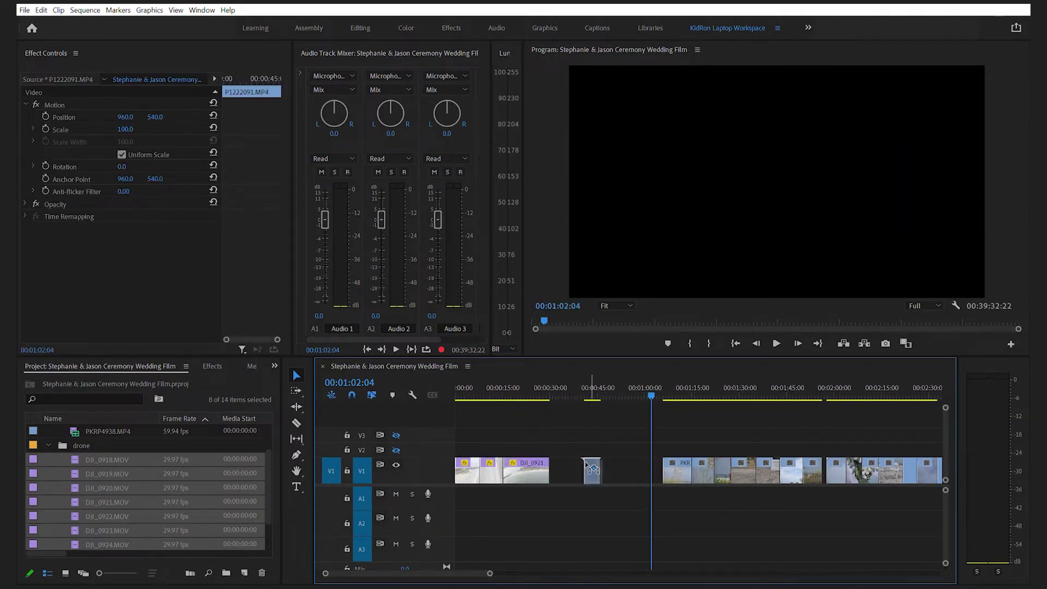
drag(592, 470, 558, 470)
Close the gaps between the opening supporting clips on V1 and scrub through them to the end at 00:01:47:02.
click(557, 388)
drag(560, 379, 706, 392)
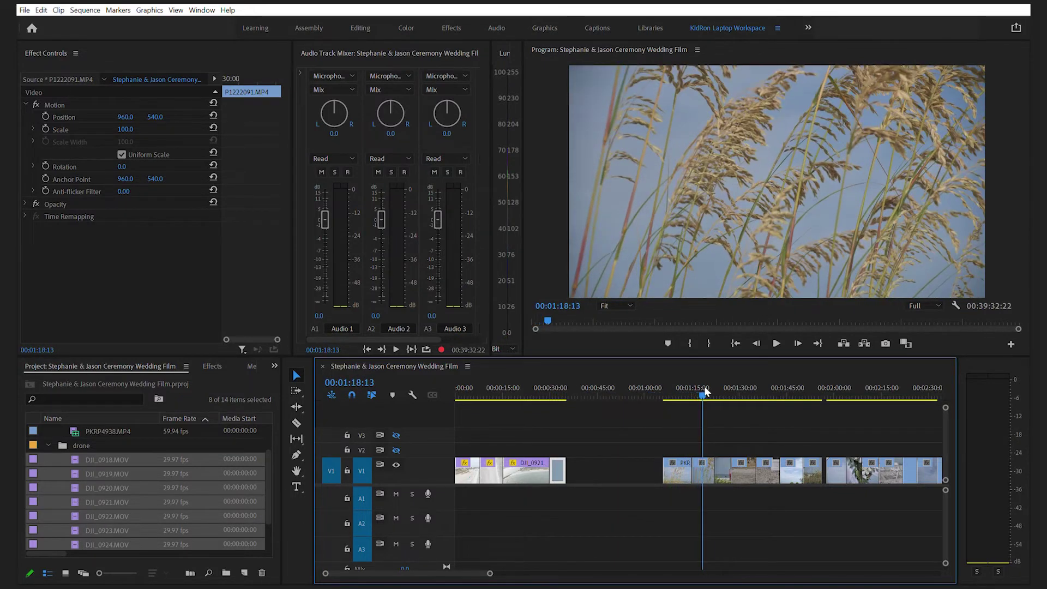
drag(661, 422, 617, 473)
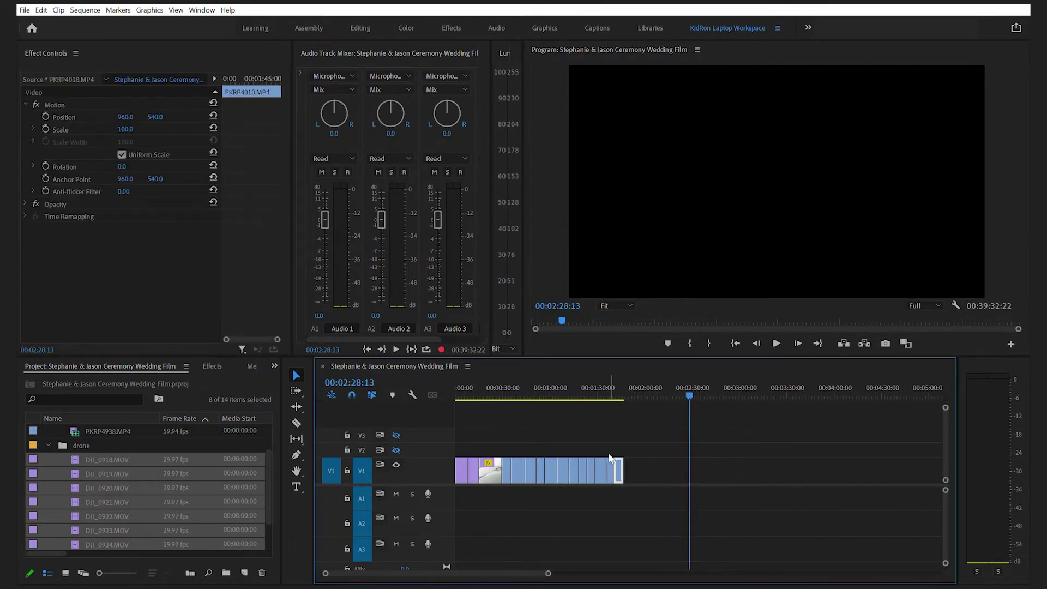
click(539, 383)
drag(539, 379, 626, 392)
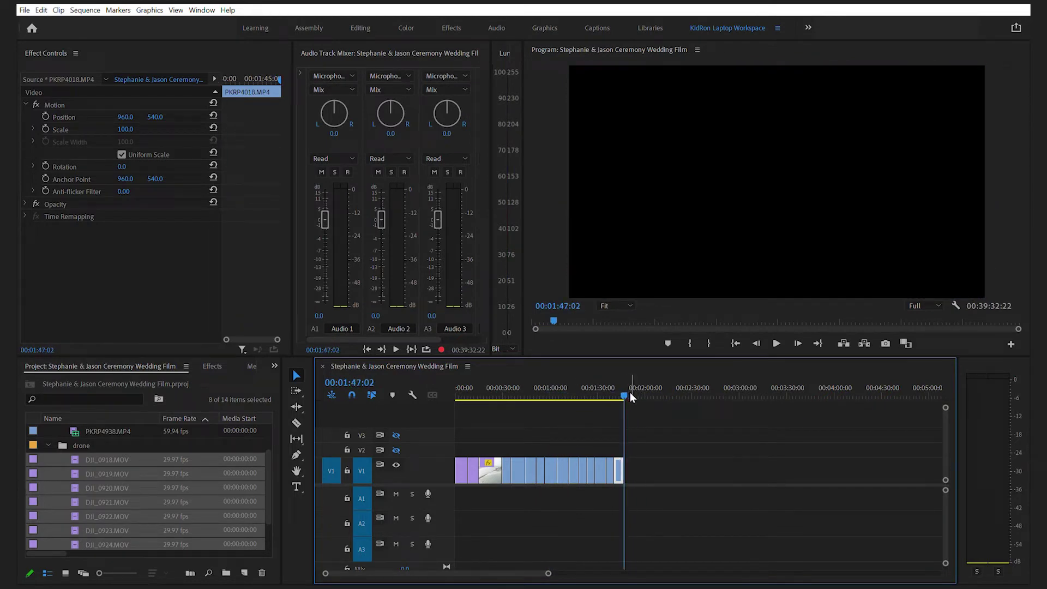
Enlarge the timeline area and move the ceremony clips on V1 to V3 and A1 to A3 to start at about 00:04:10.
drag(555, 573, 875, 573)
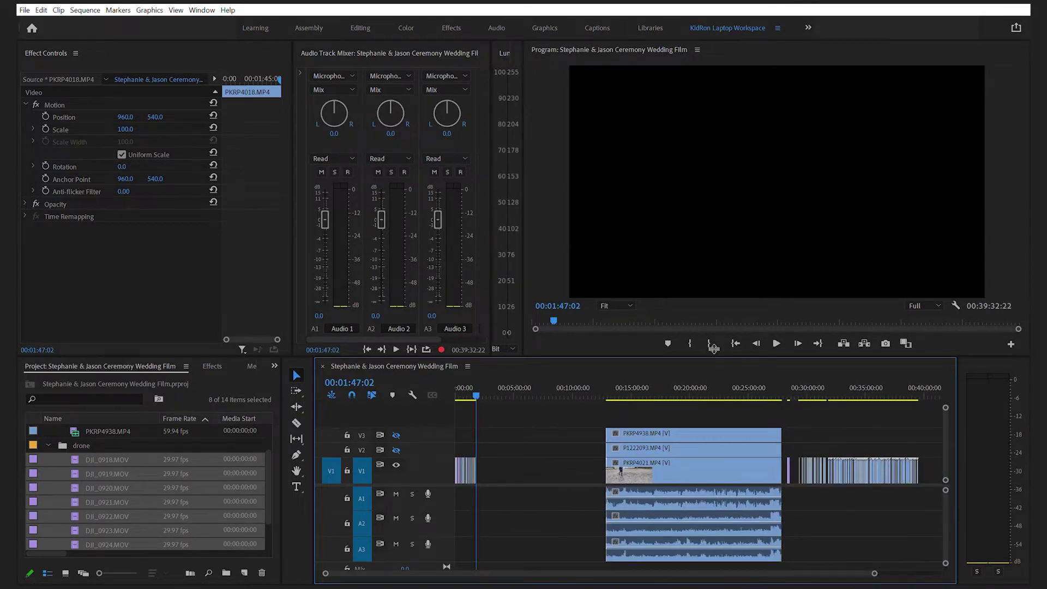
drag(712, 350, 711, 288)
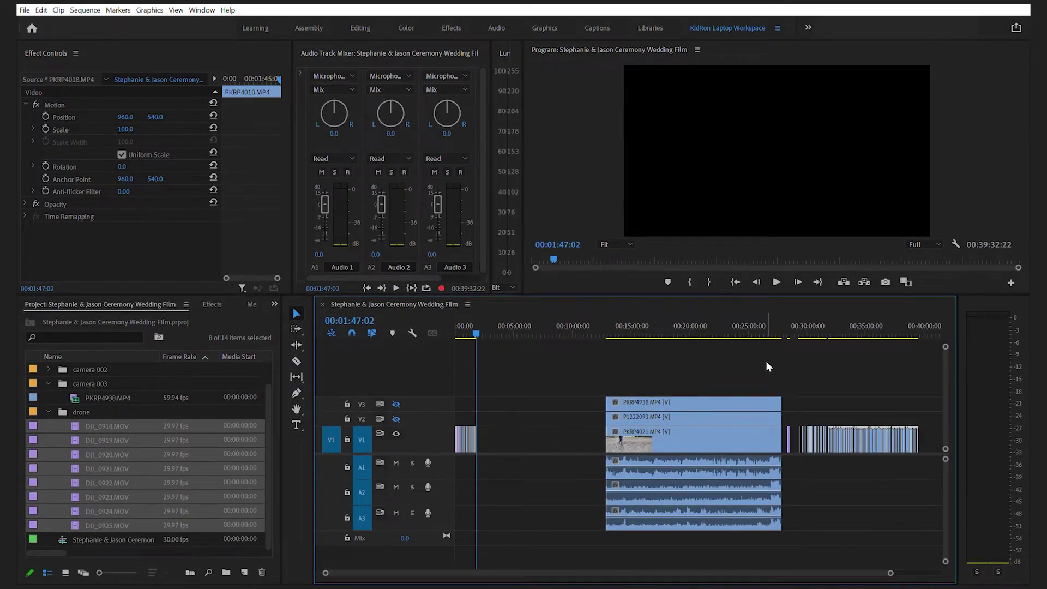
drag(757, 362, 570, 401)
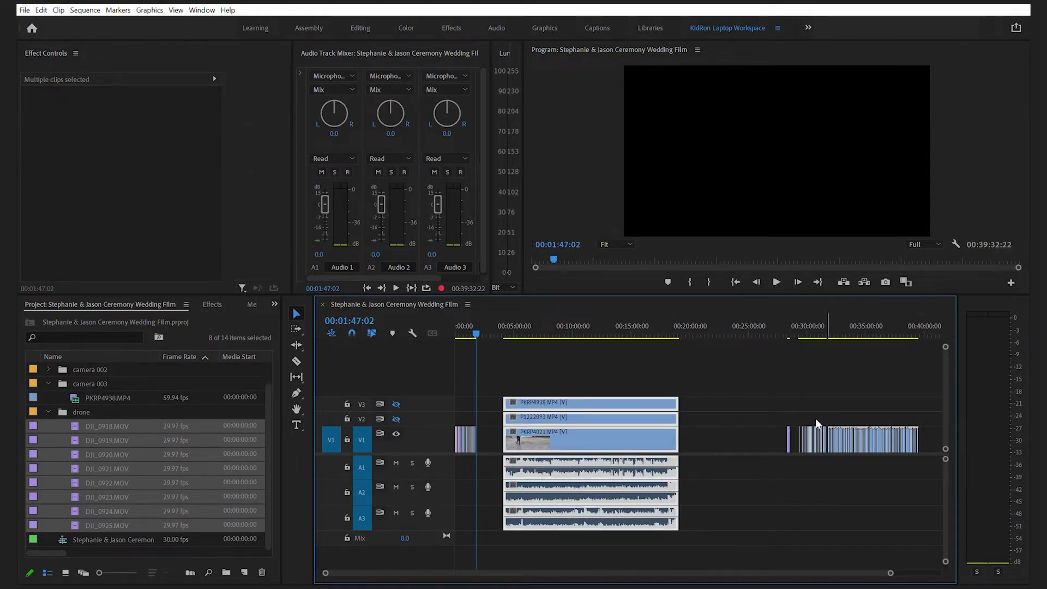
Show video tracks V2 and V3 and play back the ceremony clips up to 00:10:18:14.
click(507, 327)
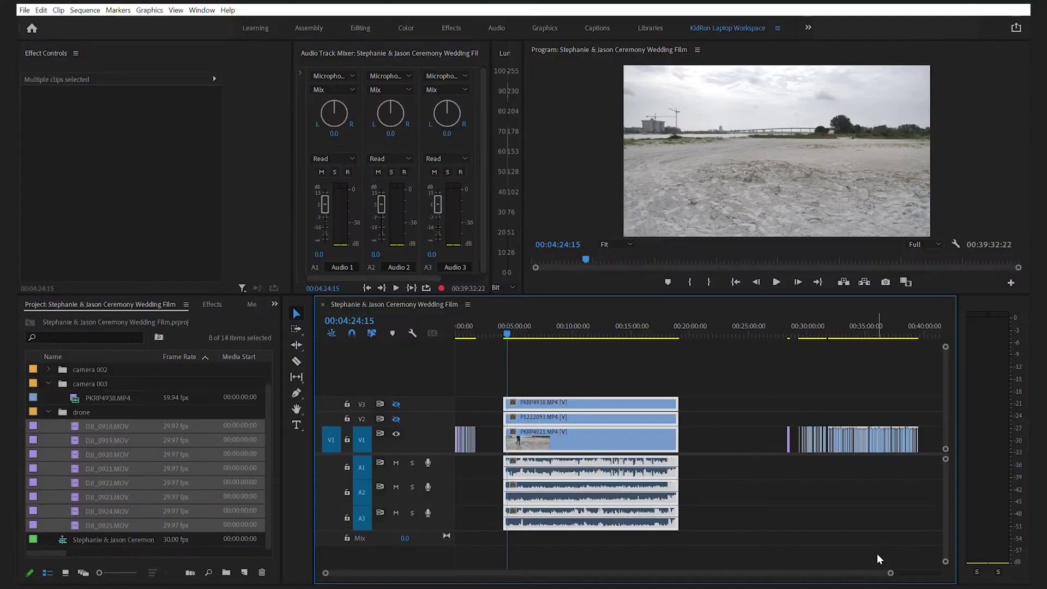
drag(892, 572, 700, 549)
scroll(700, 549, up, 2)
drag(492, 327, 740, 325)
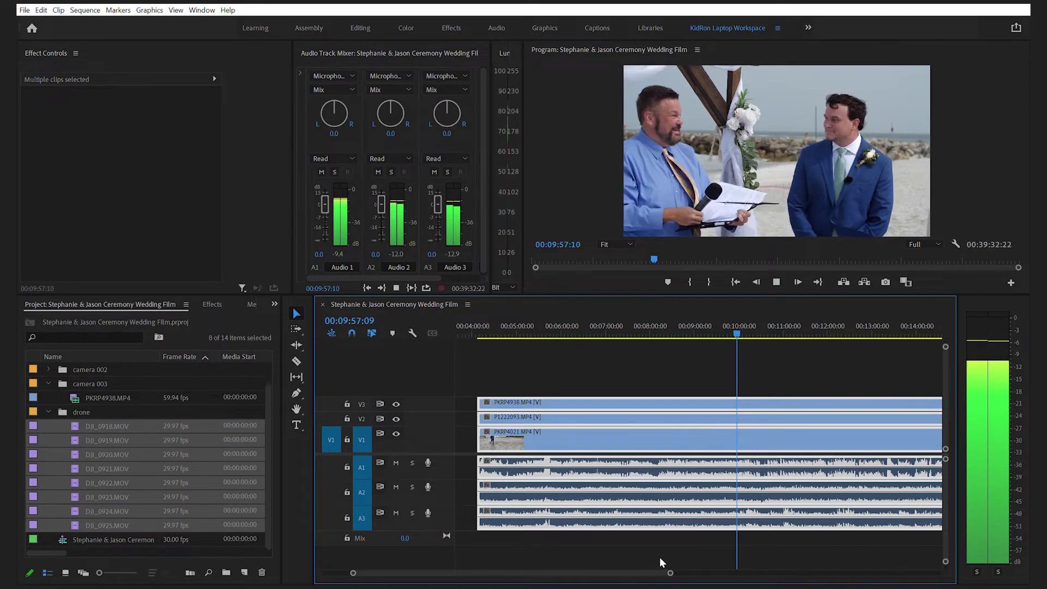
mouse_move(662, 564)
mouse_down()
mouse_move(674, 566)
mouse_move(685, 489)
mouse_up()
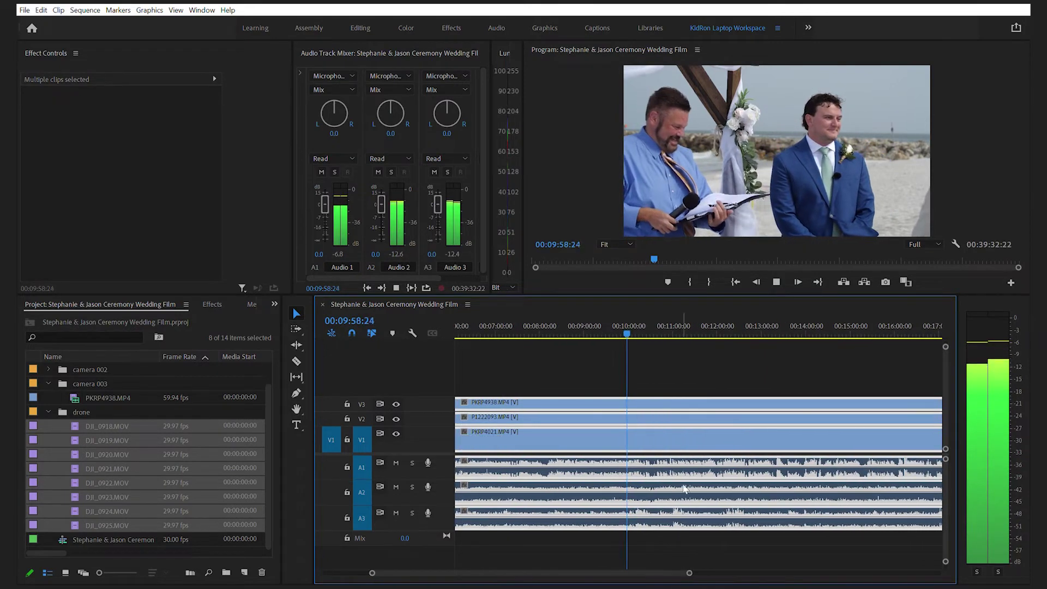
click(642, 321)
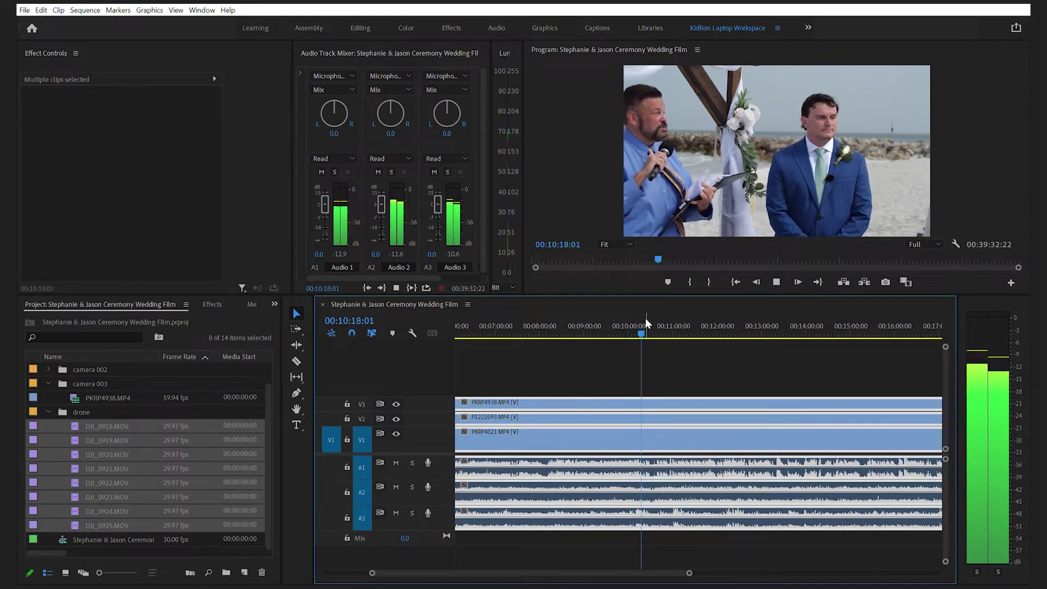
key(space)
Replay the ceremony from about 00:10:00:00 to find the cut point and split the clips on all tracks at 00:10:07:08.
drag(691, 570, 612, 561)
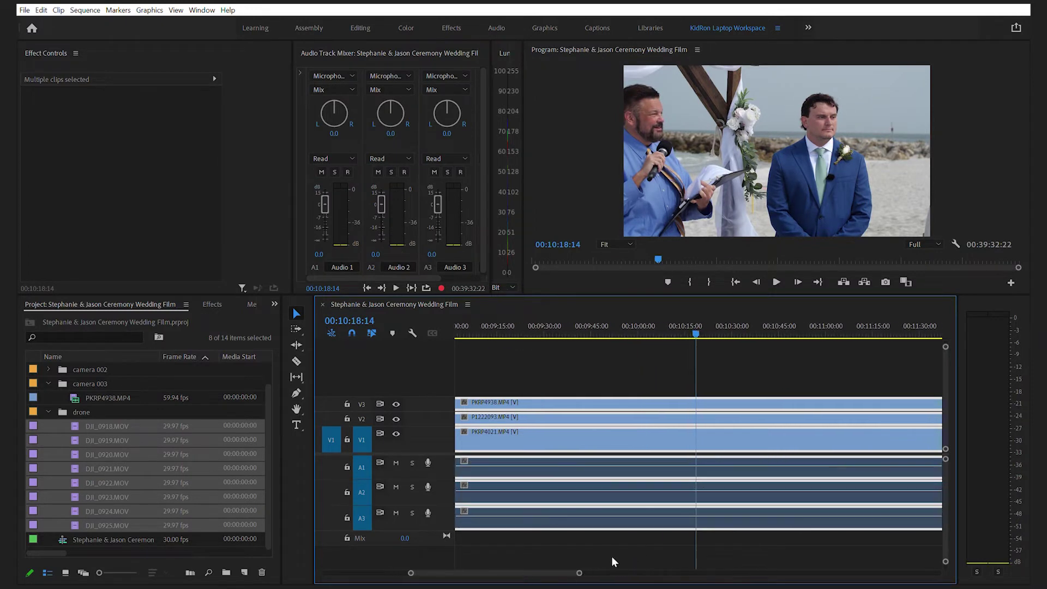
click(639, 319)
key(space)
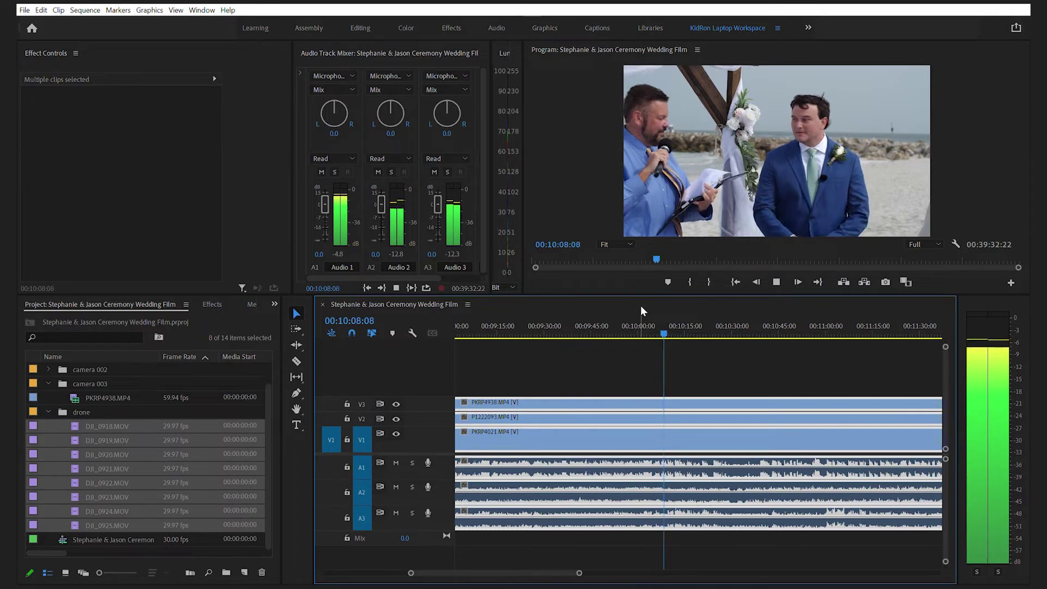
key(space)
drag(585, 567, 532, 570)
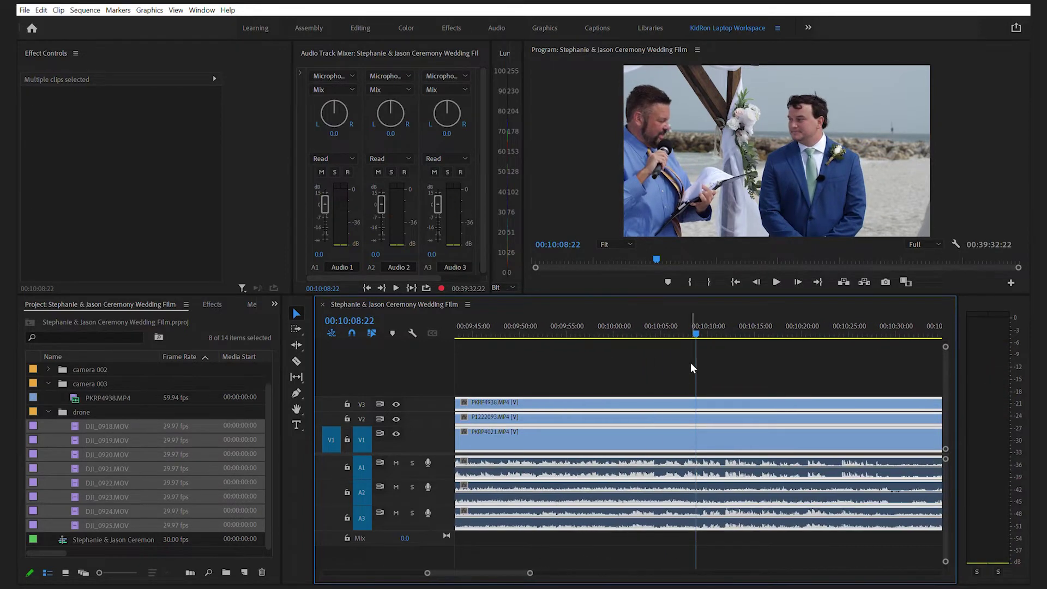
click(659, 322)
key(space)
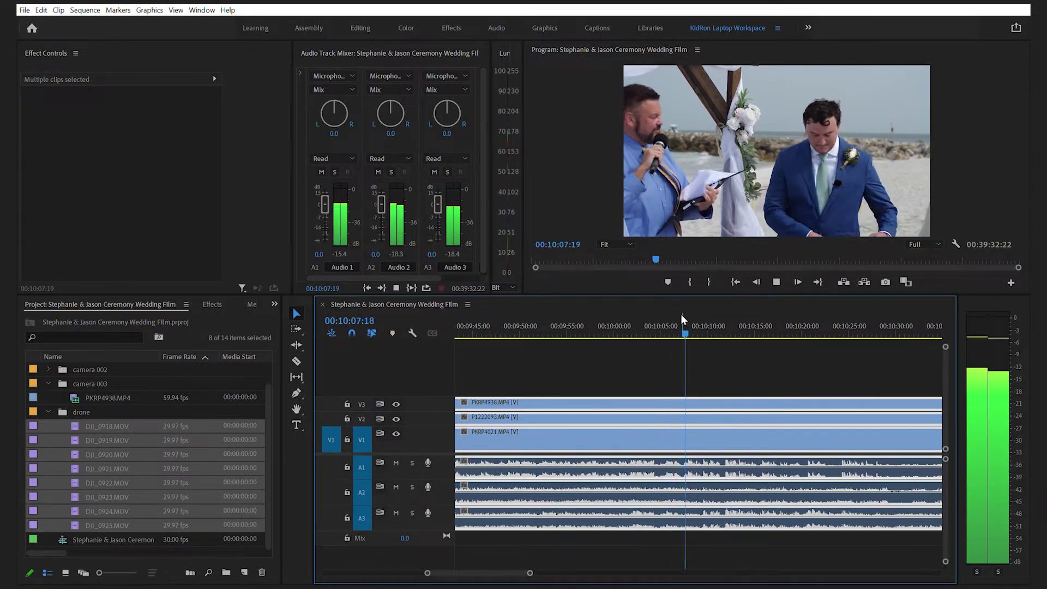
click(679, 319)
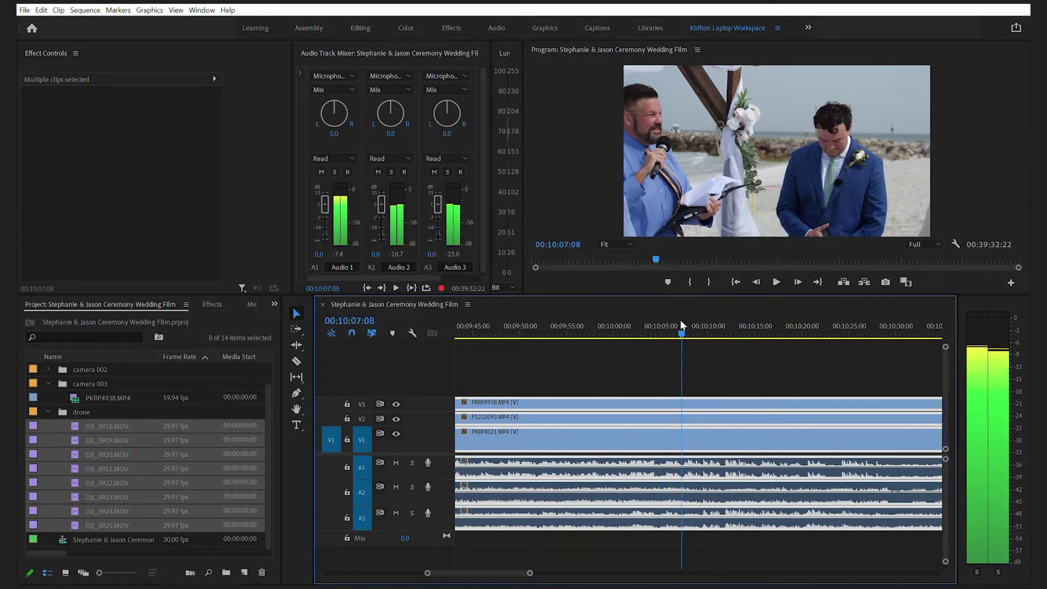
key(c)
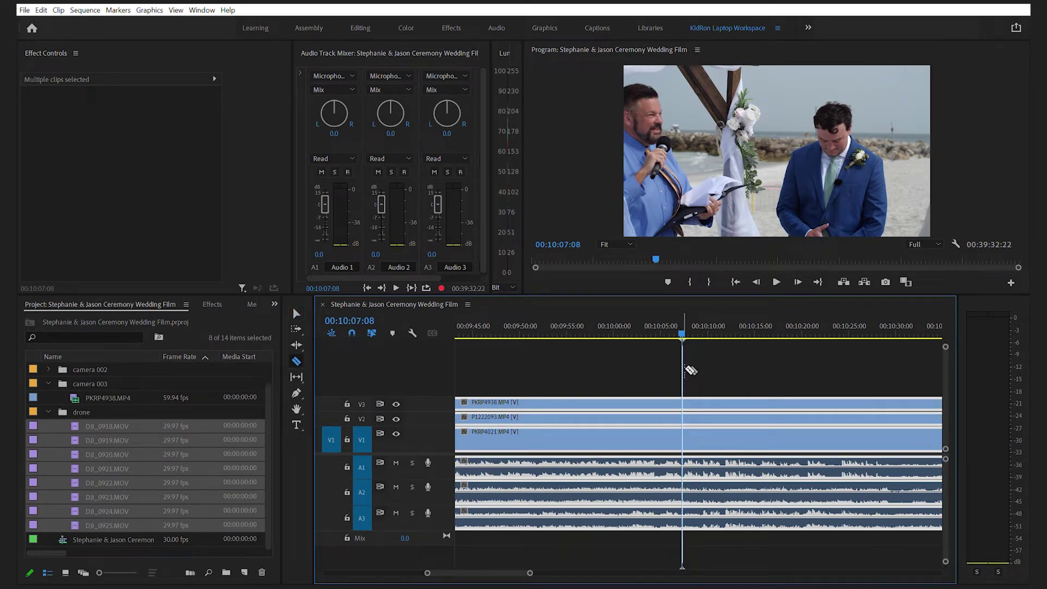
key(ctrl+k)
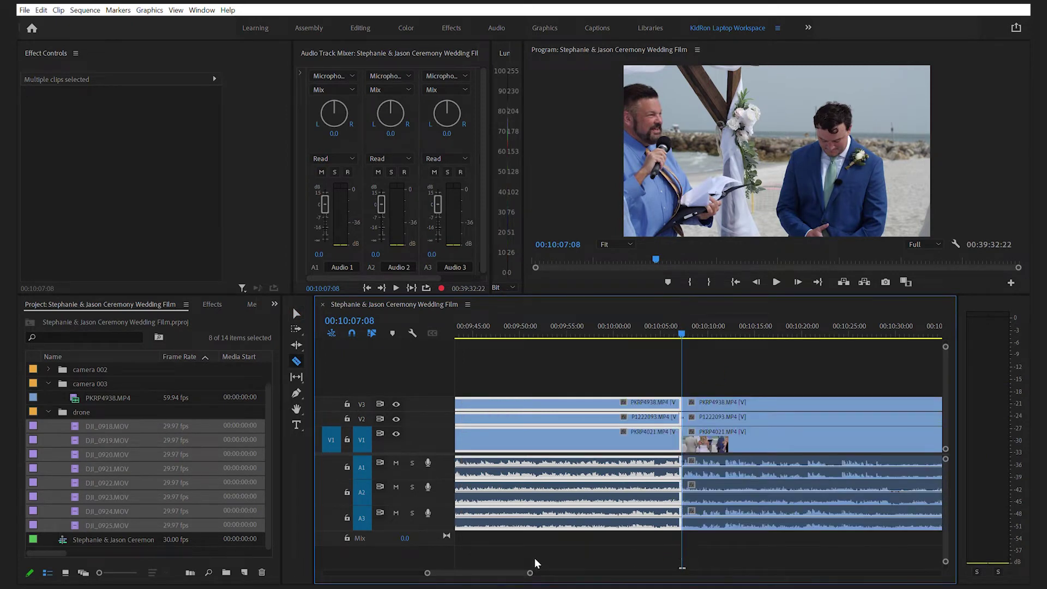
Move the first part of the split ceremony clips earlier on all tracks, leaving a gap before 00:10:07:08.
drag(531, 569, 534, 570)
key(minus)
key(minus)
key(minus)
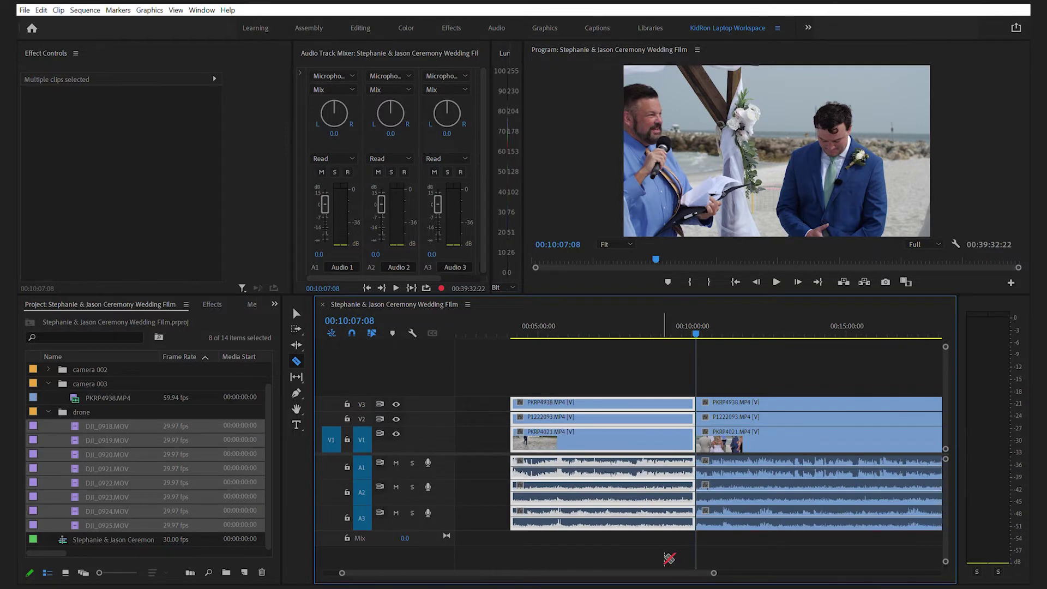
drag(613, 366, 534, 537)
scroll(533, 535, left, 4)
drag(653, 401, 610, 431)
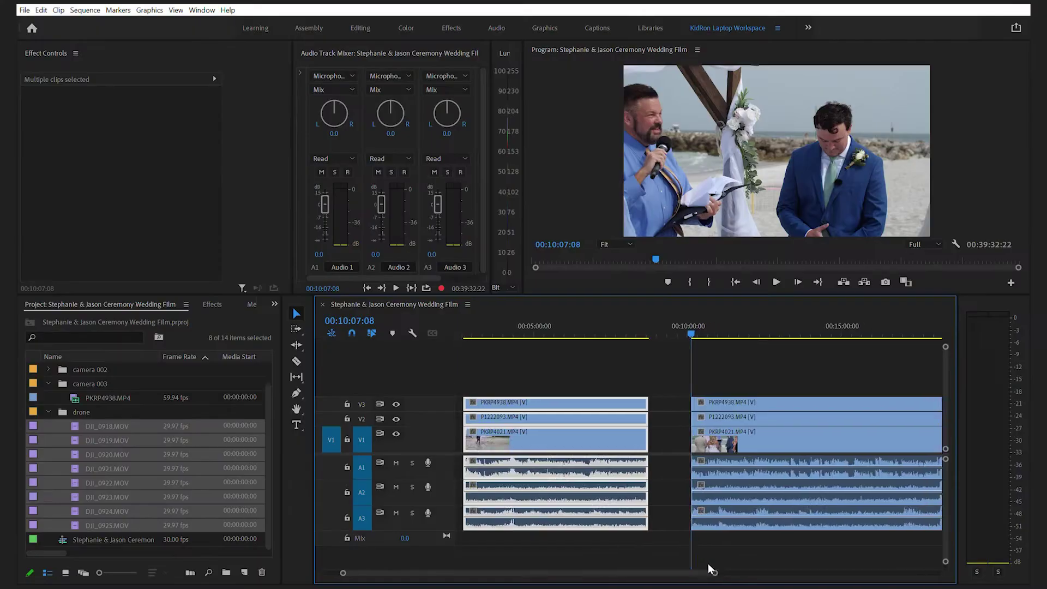
drag(708, 564, 735, 556)
drag(609, 316, 588, 339)
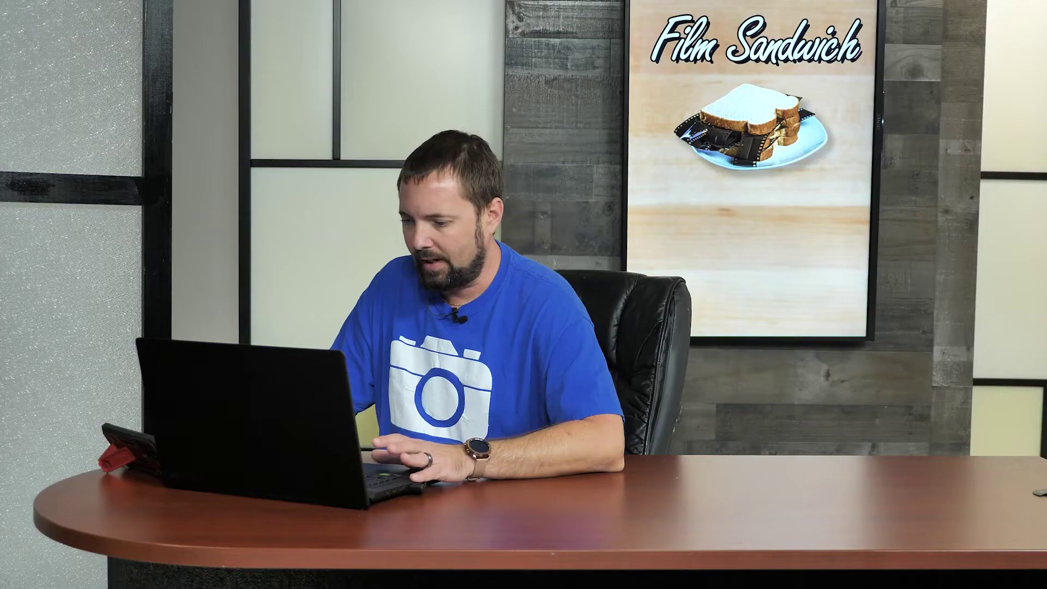
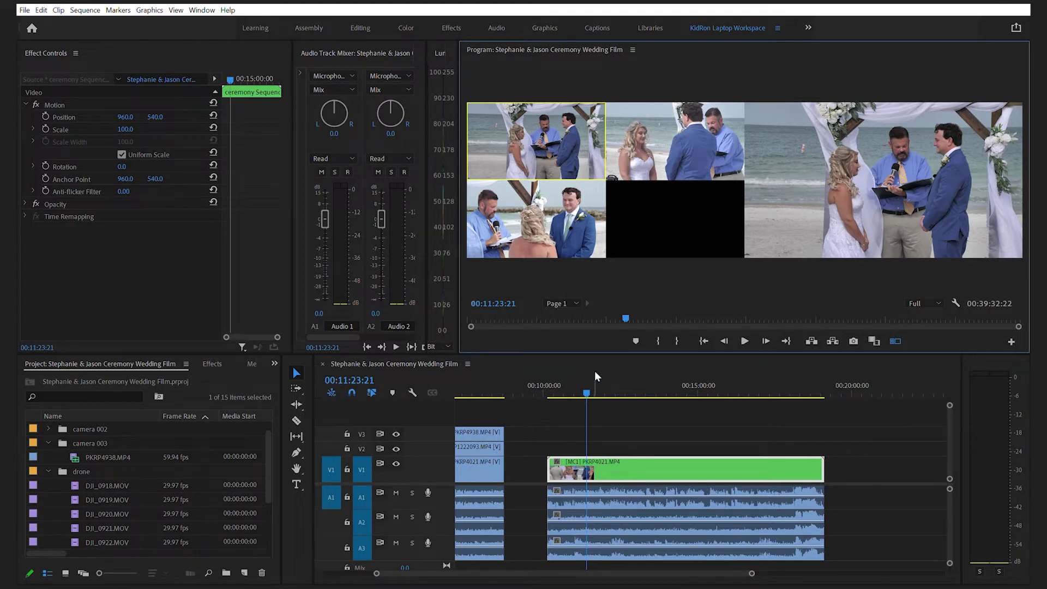
Play the multi-camera ceremony clip from 00:10:07:08, switching to the close-up of the officiant and groom and back to the first angle.
drag(588, 378, 552, 378)
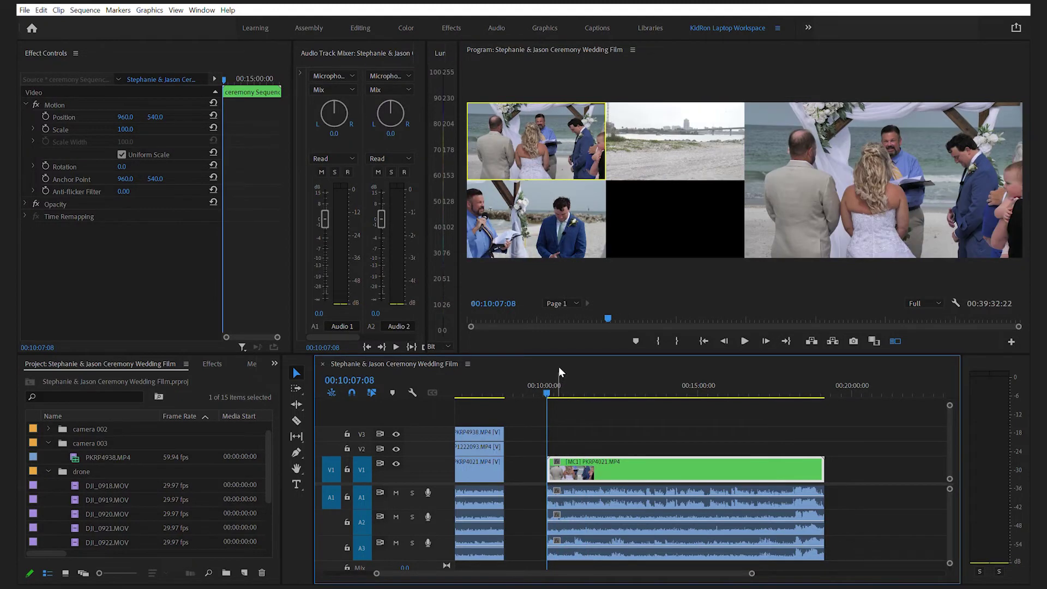
key(space)
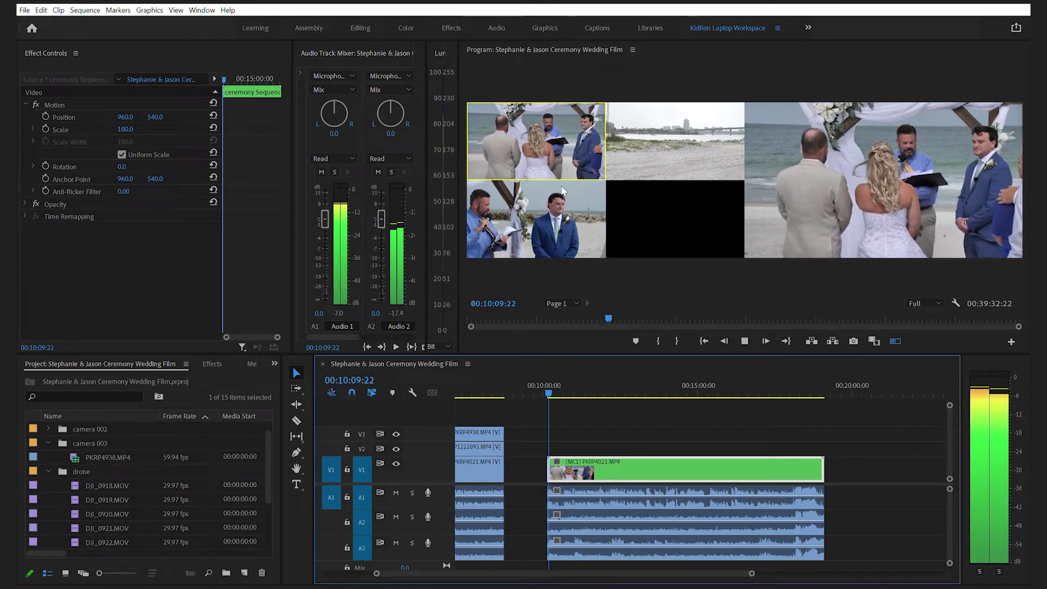
click(549, 225)
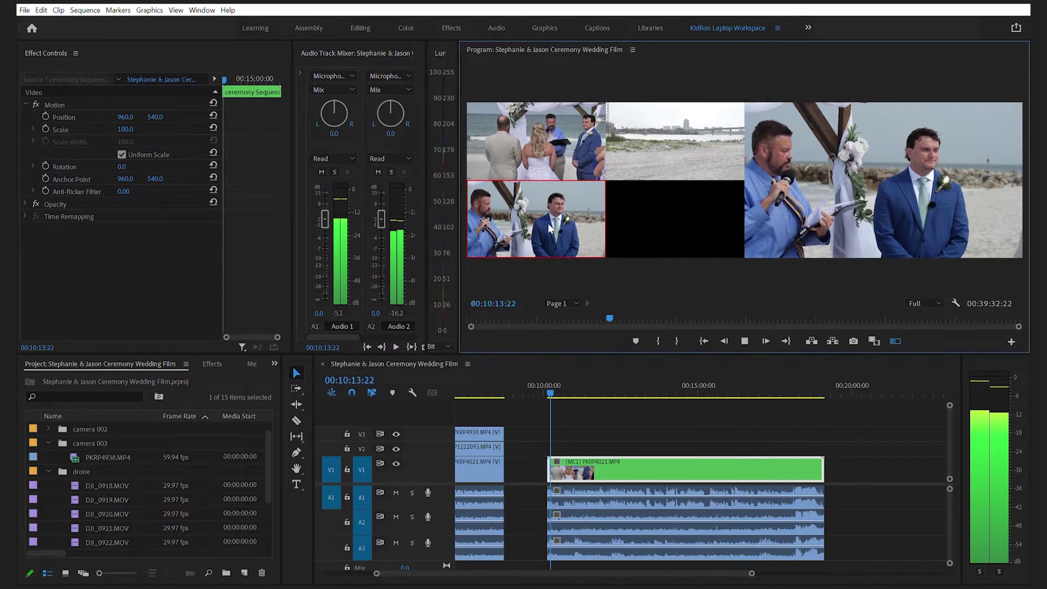
click(572, 121)
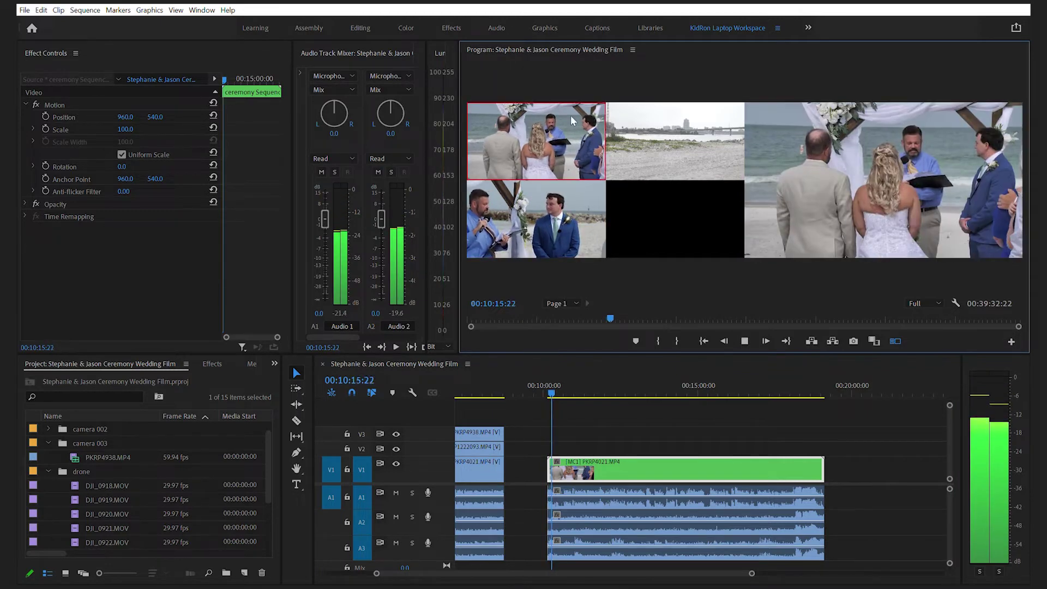
key(space)
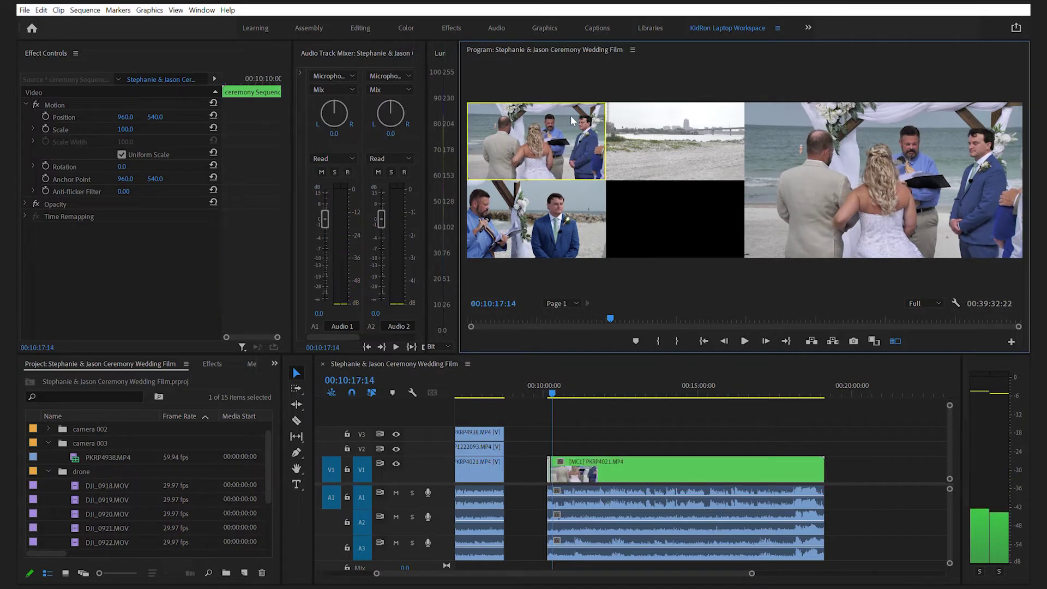
Inspect the ceremony footage around 00:10:12:21 and undo the recorded camera switches and the clip's multi-camera setting.
drag(751, 574, 613, 570)
drag(601, 385, 638, 366)
key(ctrl+z)
key(ctrl+z)
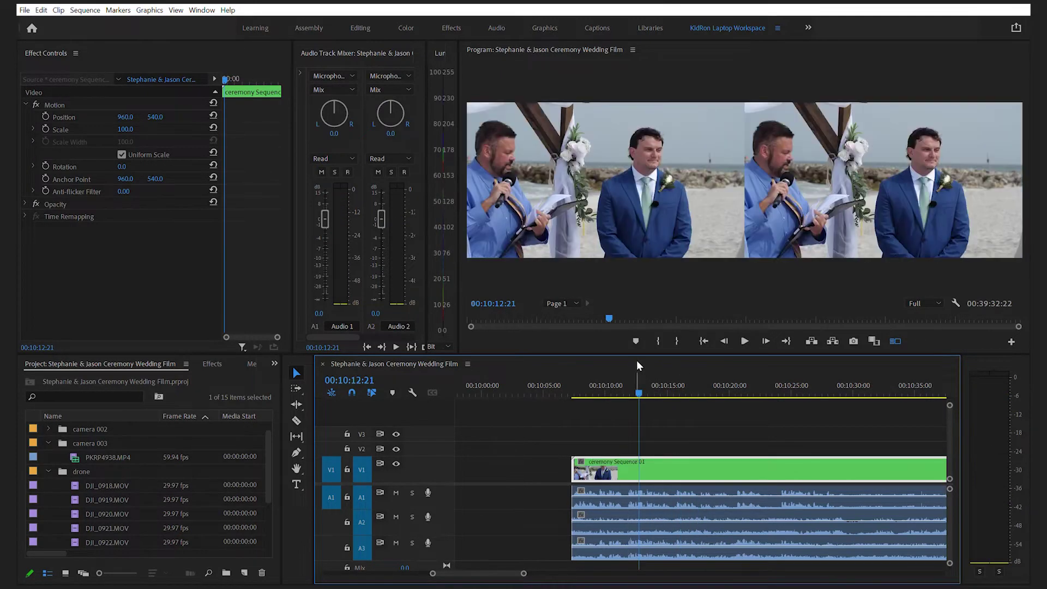
Turn off the multi-camera view and enlarge the timeline area, returning to the ceremony clips near 00:03:16:13.
drag(528, 570, 713, 558)
click(528, 376)
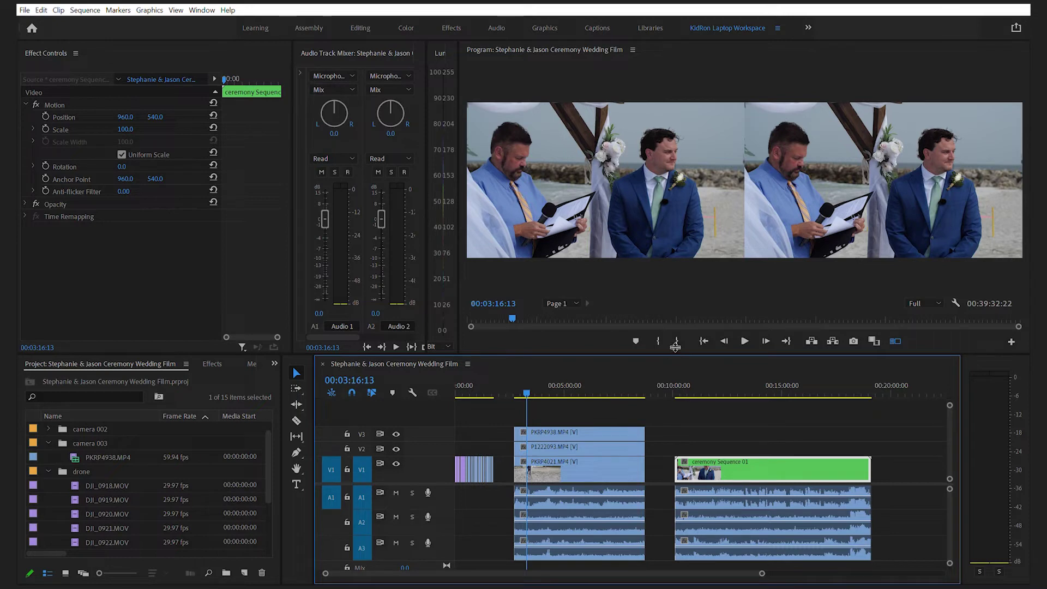
click(895, 341)
drag(670, 348, 671, 263)
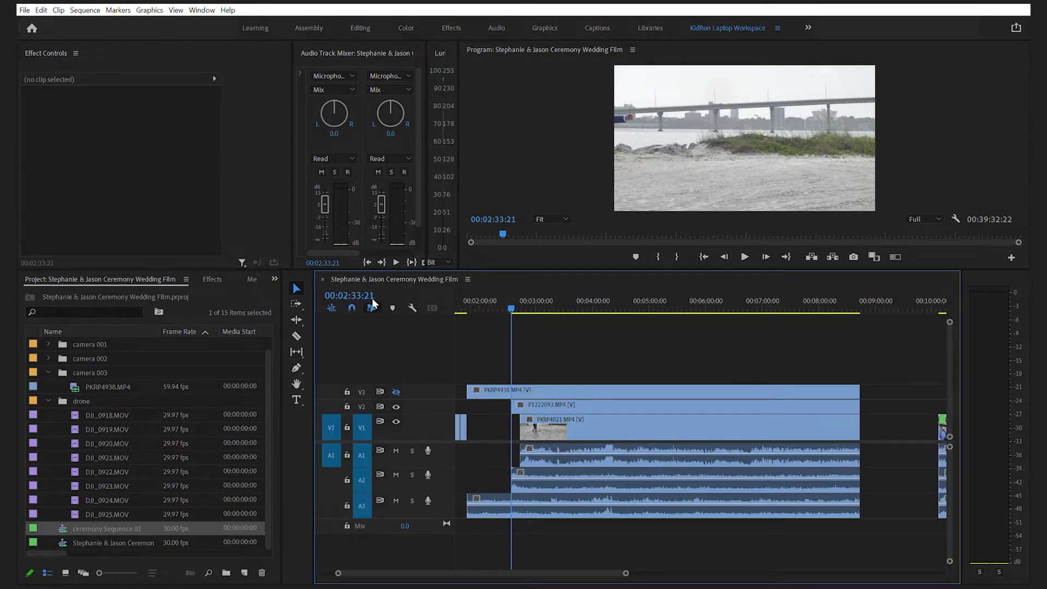
Split P1222093.MP4 on V2 at 00:02:35:20 and 00:02:42:04 and move the section between the cuts up to V4.
drag(627, 572, 574, 545)
scroll(590, 476, down, 2)
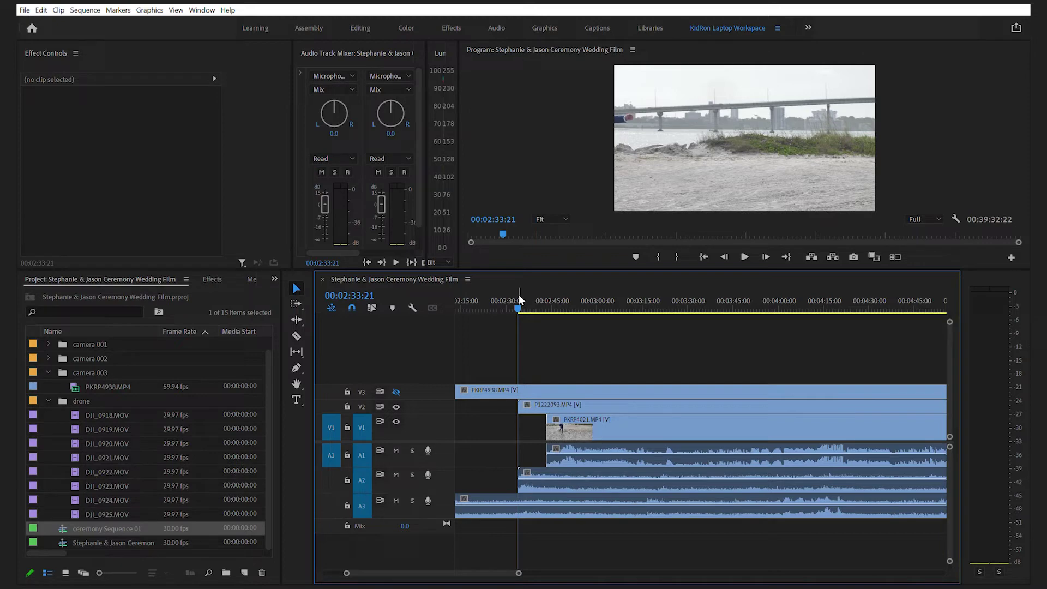
key(space)
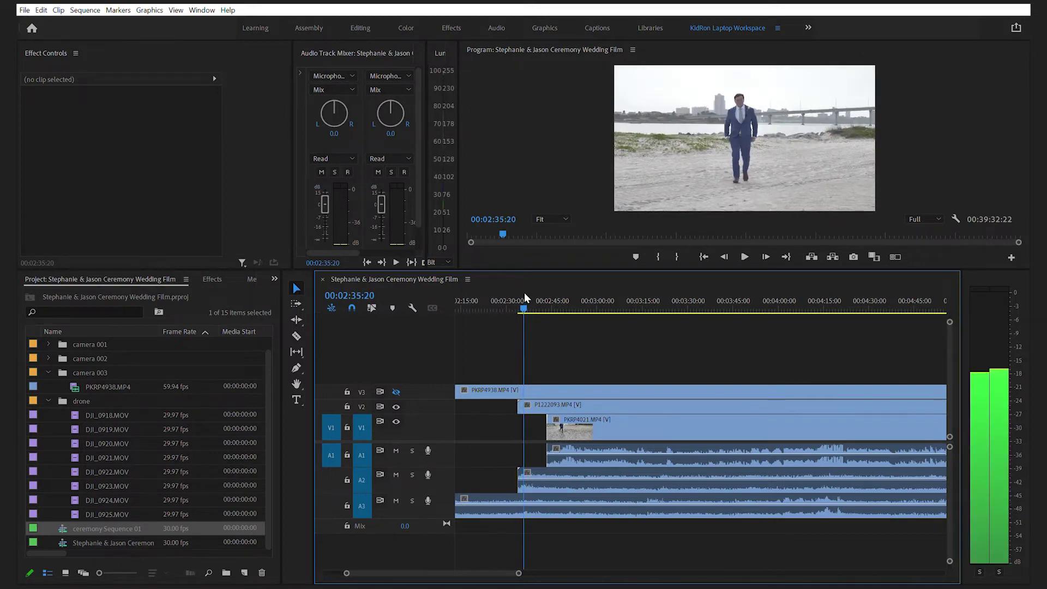
key(c)
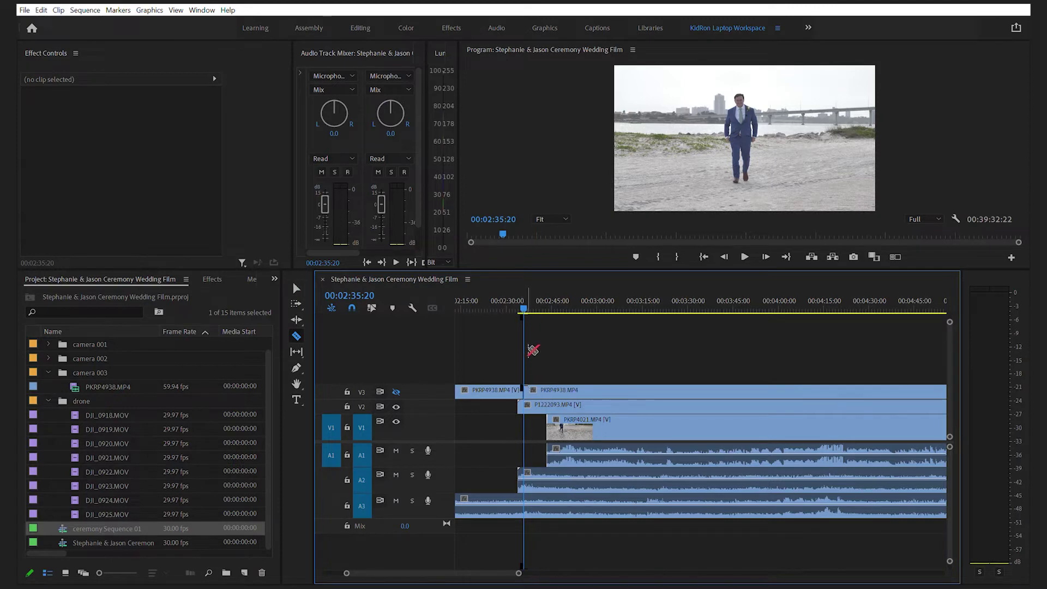
key(ctrl+z)
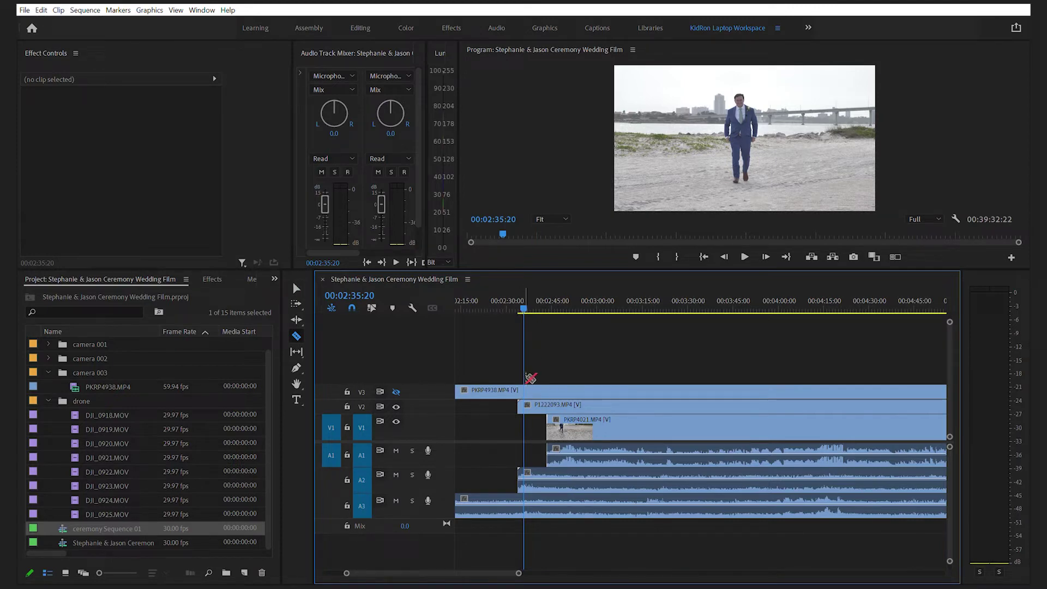
drag(527, 303, 542, 293)
key(v)
drag(534, 401, 533, 376)
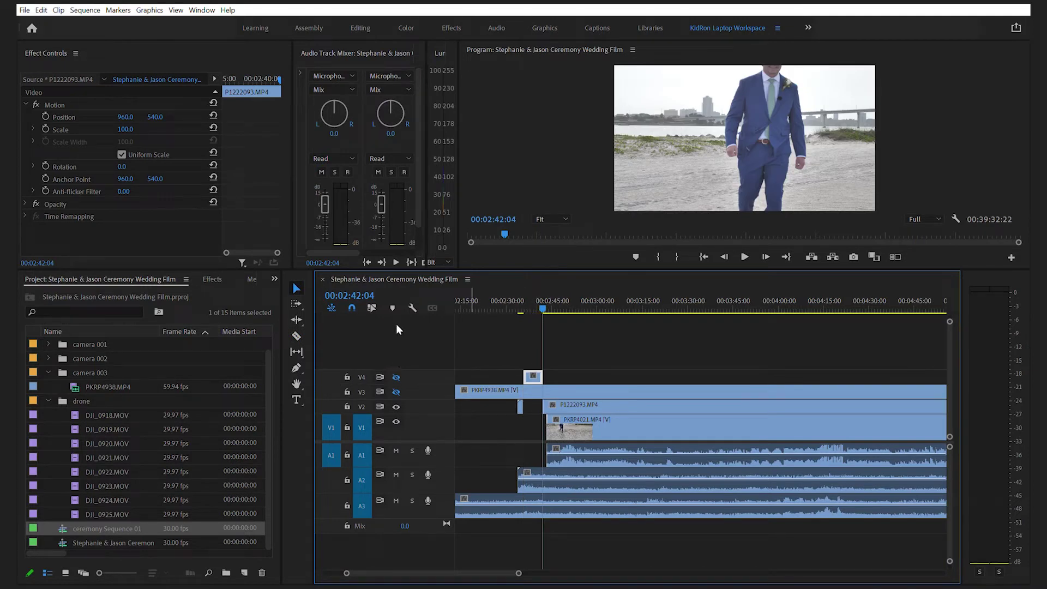
With V2 hidden, split PKRP4021.MP4 on V1 at 00:02:47:02 and move its opening section of the walking groom up to V4.
mouse_move(546, 297)
mouse_down()
mouse_move(593, 289)
mouse_move(547, 290)
mouse_up()
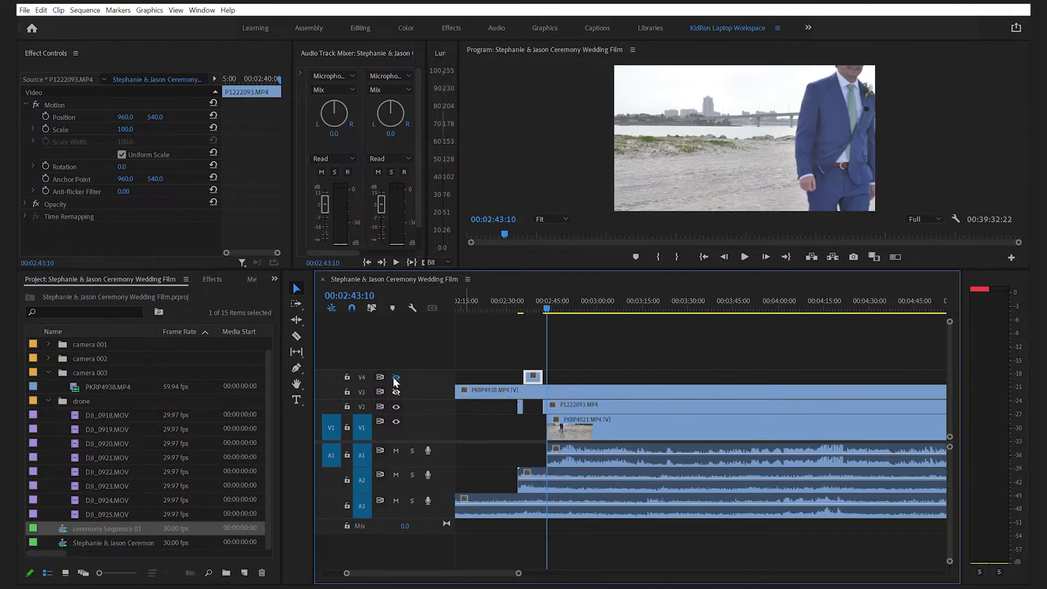
click(396, 391)
click(396, 392)
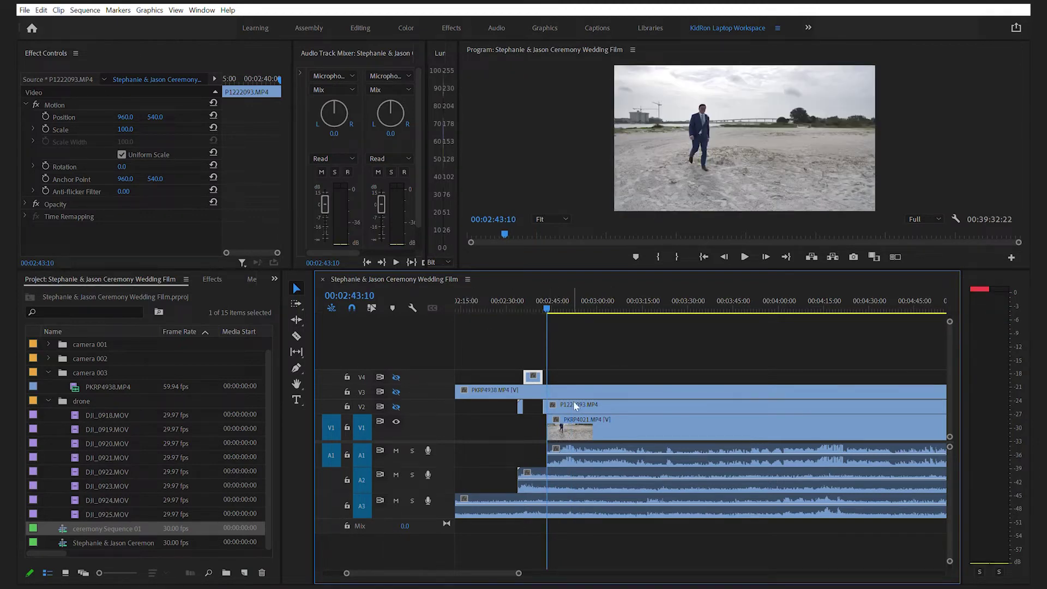
key(space)
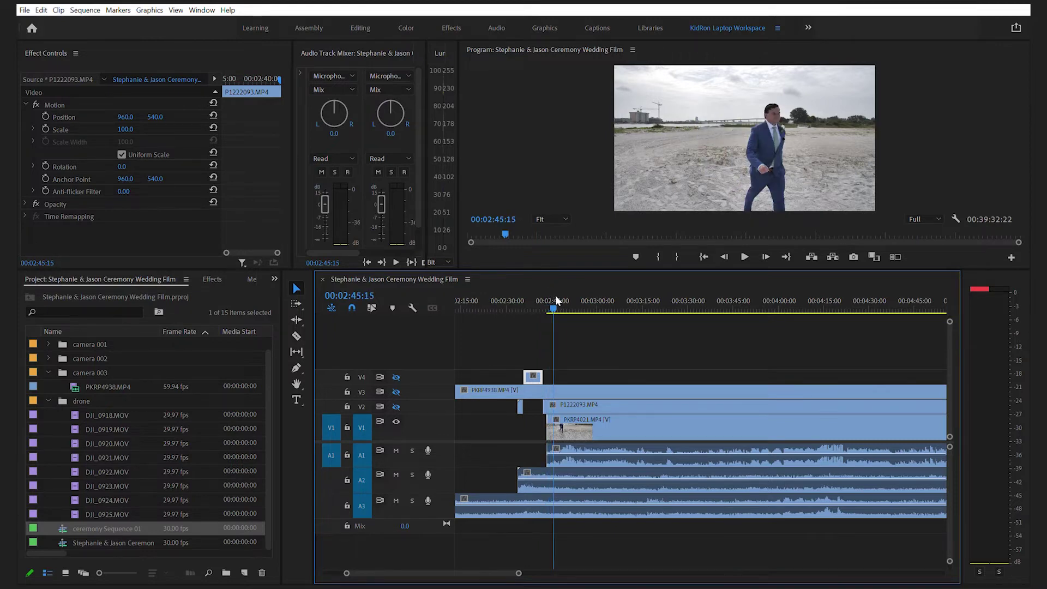
key(space)
key(space)
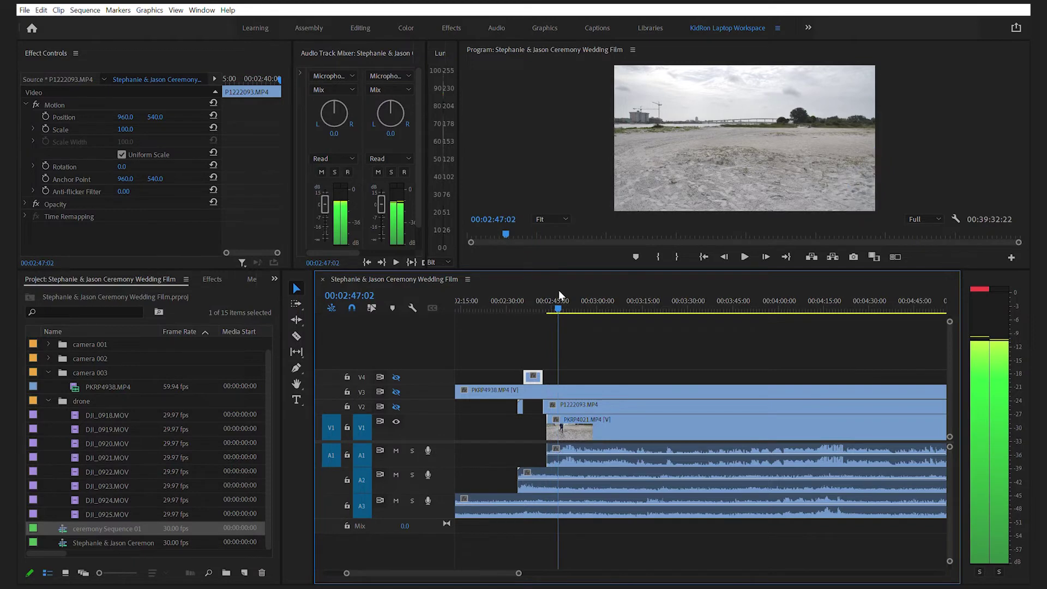
click(562, 429)
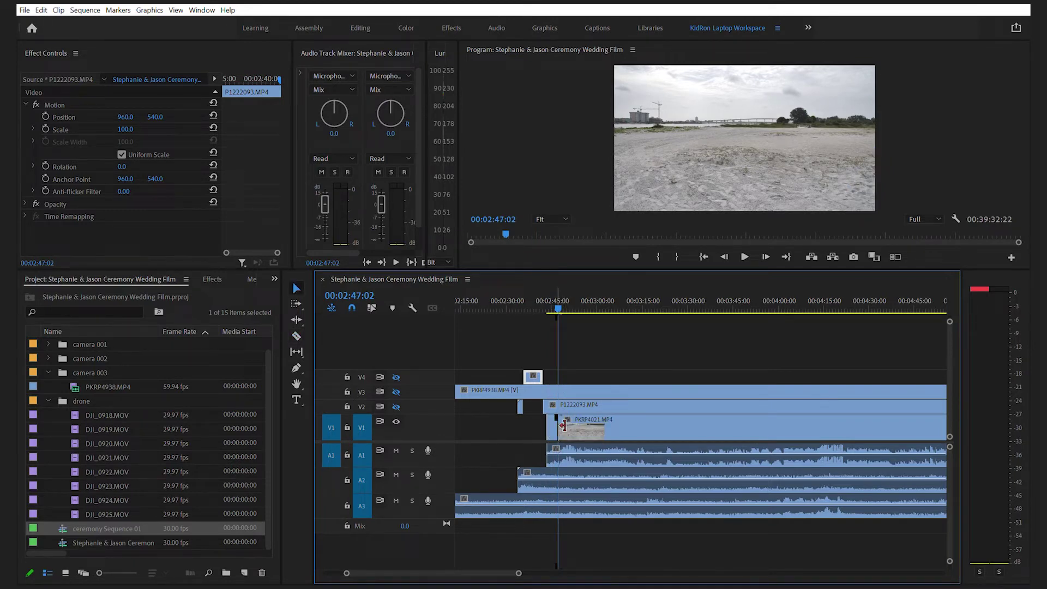
drag(555, 421, 562, 371)
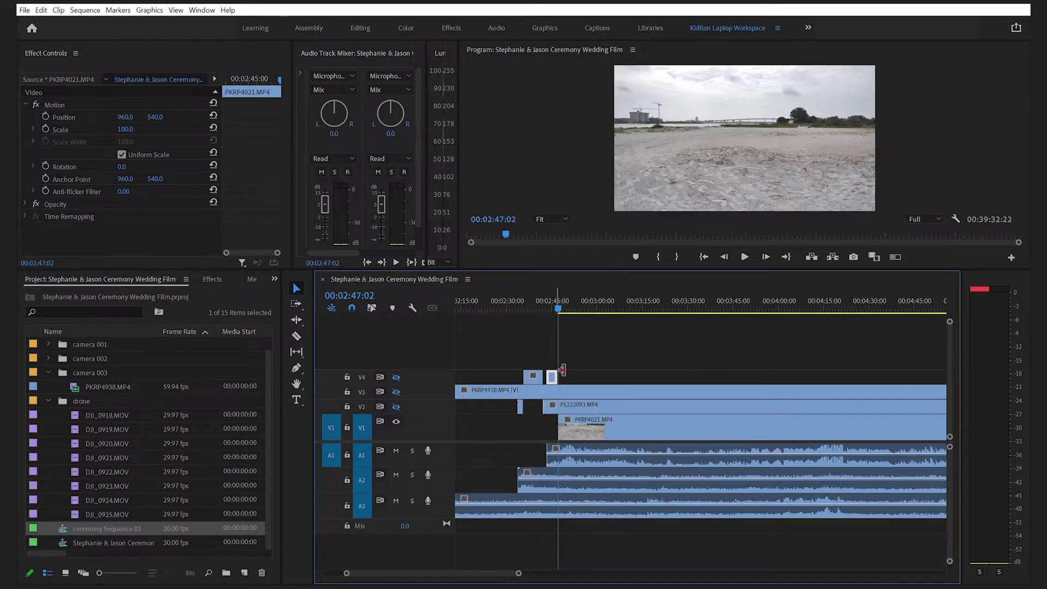
With V2 shown, split P1222093.MP4 at 00:03:55:08 and 00:04:07:14 and move the section between the cuts up to V4.
scroll(551, 348, right, 2)
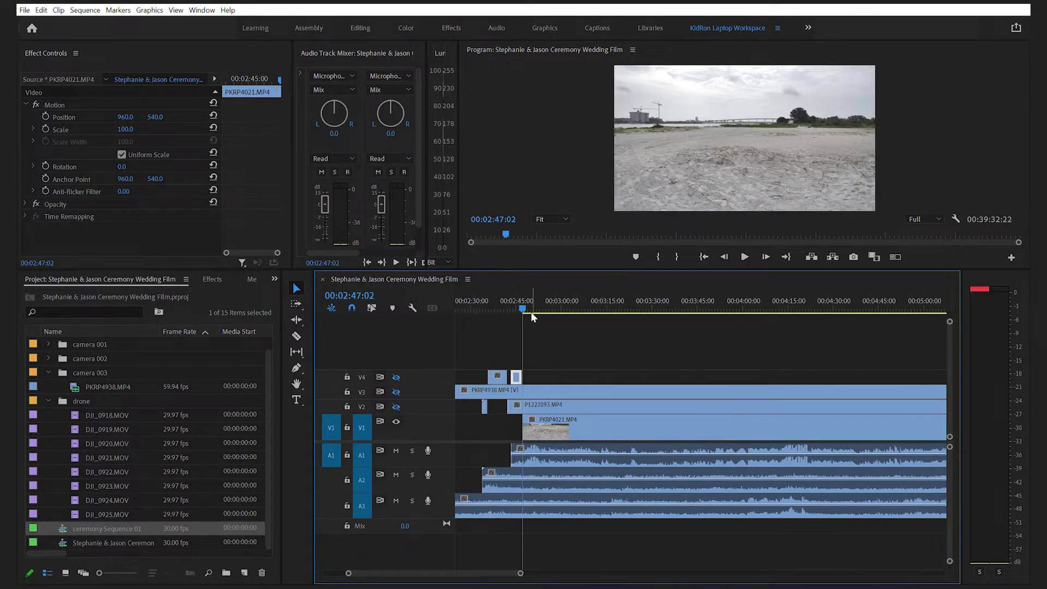
drag(522, 298, 570, 293)
click(397, 406)
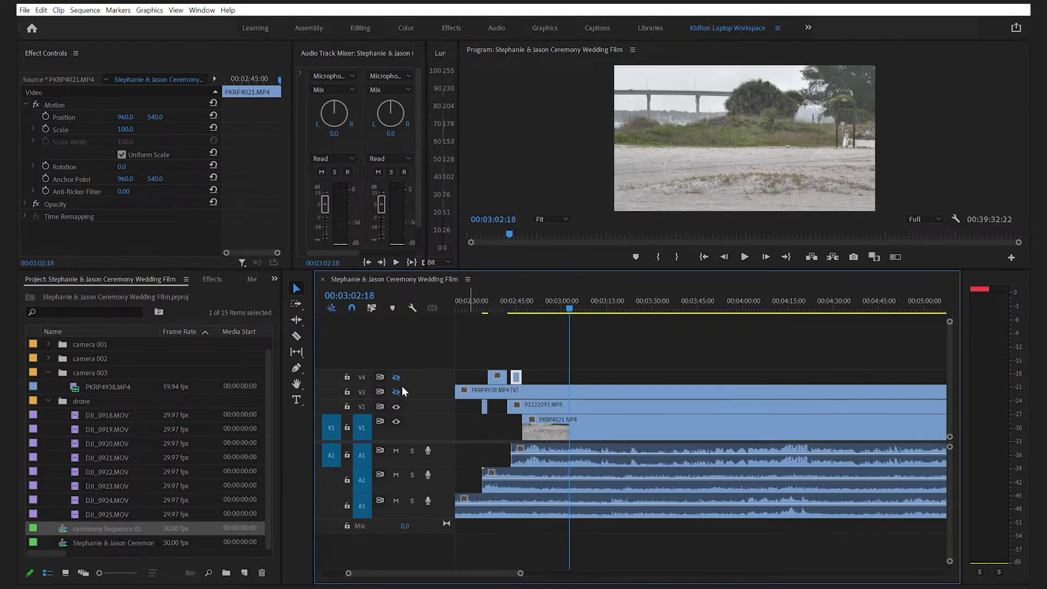
drag(570, 293, 766, 297)
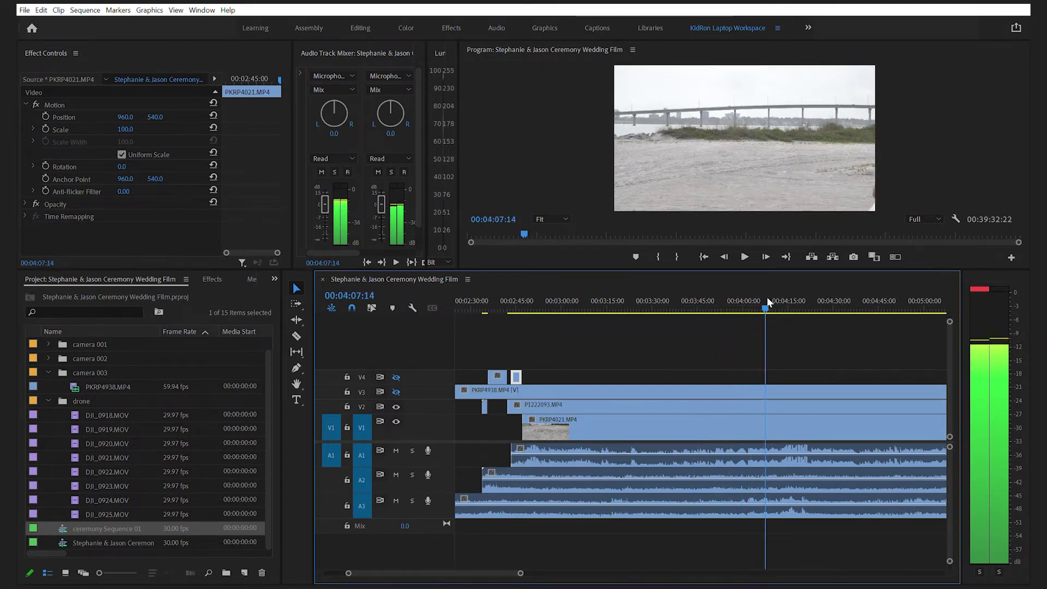
key(c)
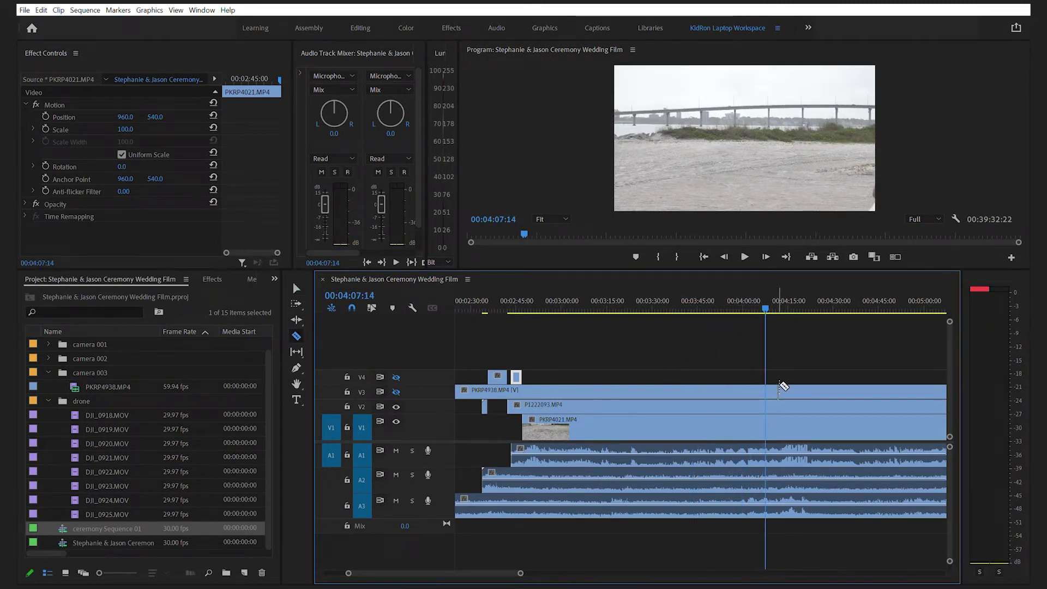
drag(763, 294, 727, 300)
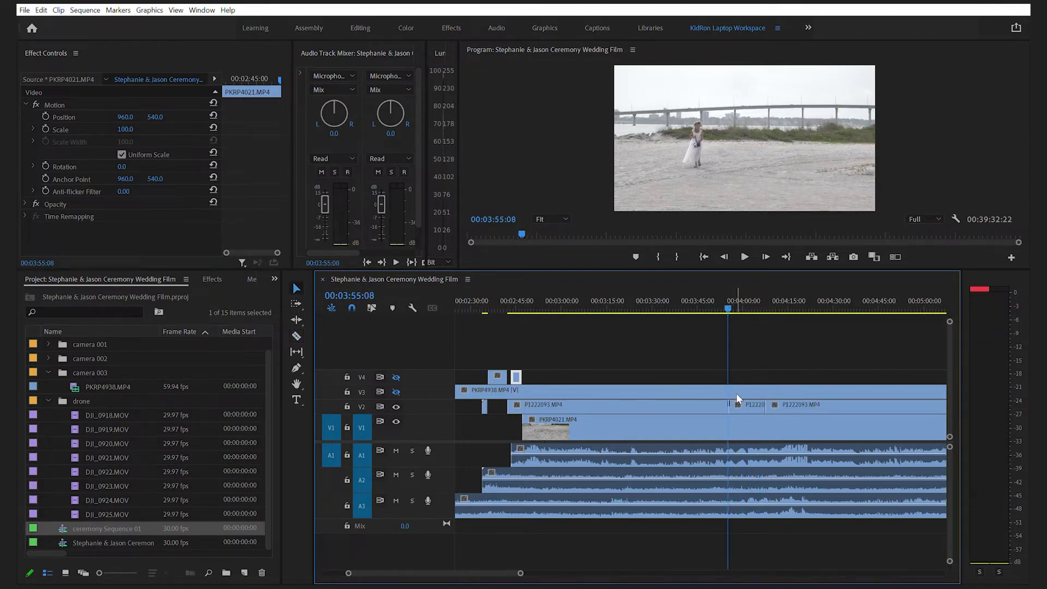
drag(751, 401, 750, 376)
Hide V2, split PKRP4021.MP4 on V1 at about 00:04:04, and scrub forward to find the end of the bride's walk.
scroll(709, 360, down, 5)
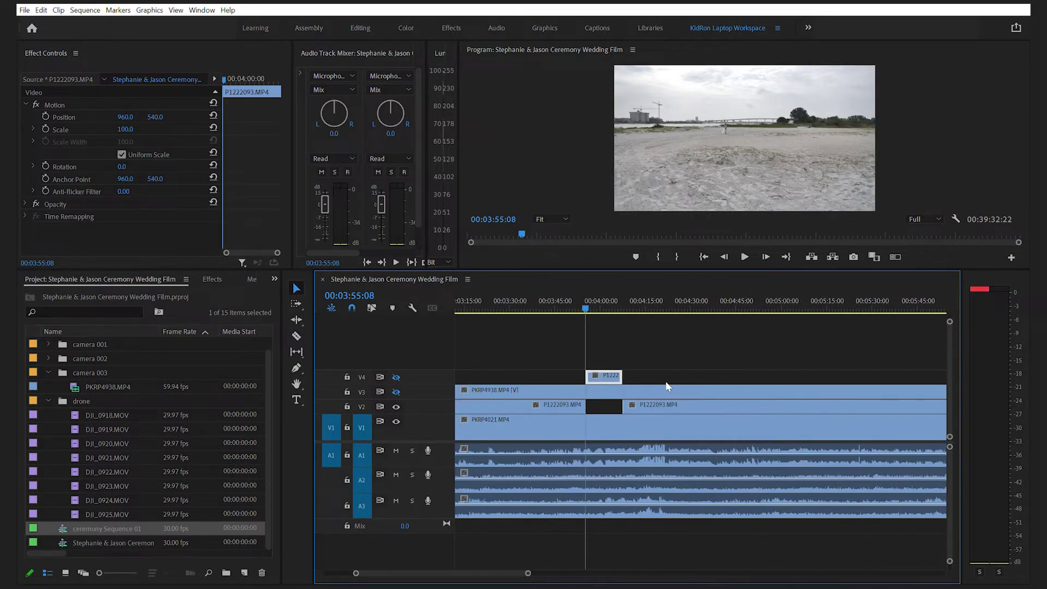
click(552, 304)
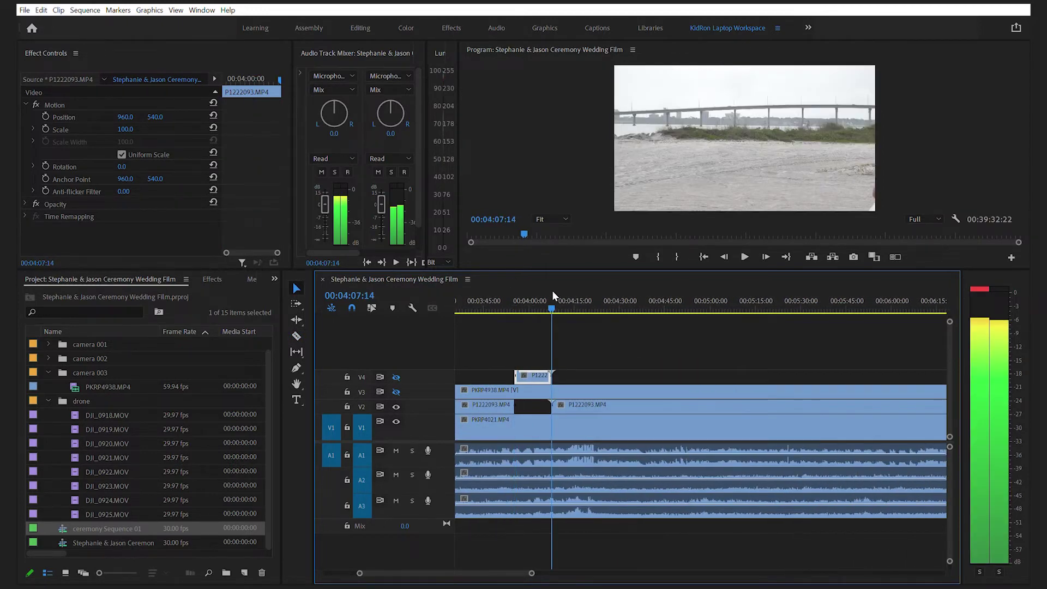
click(396, 406)
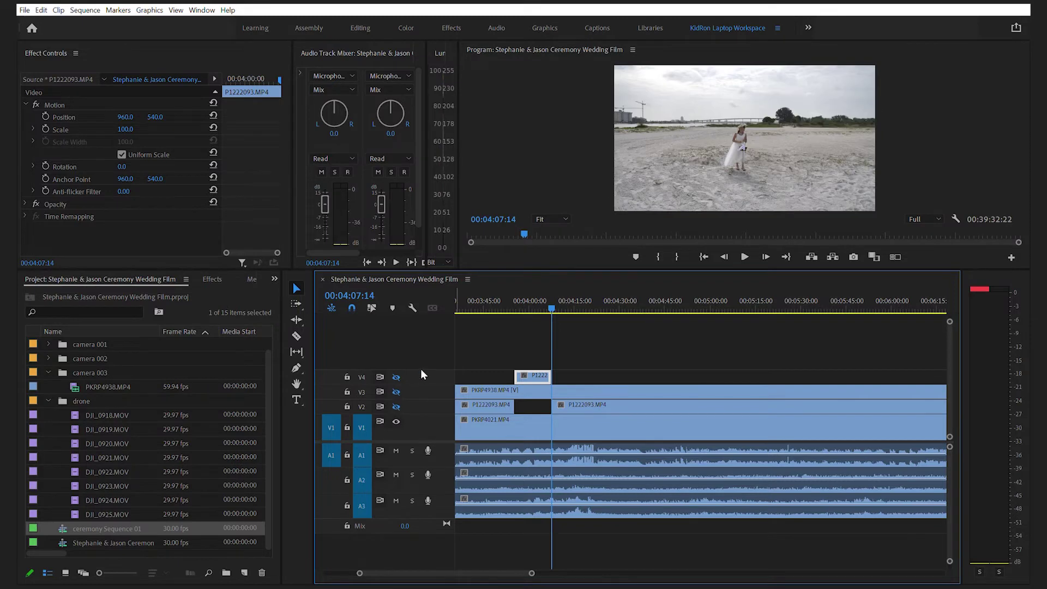
drag(541, 300, 540, 299)
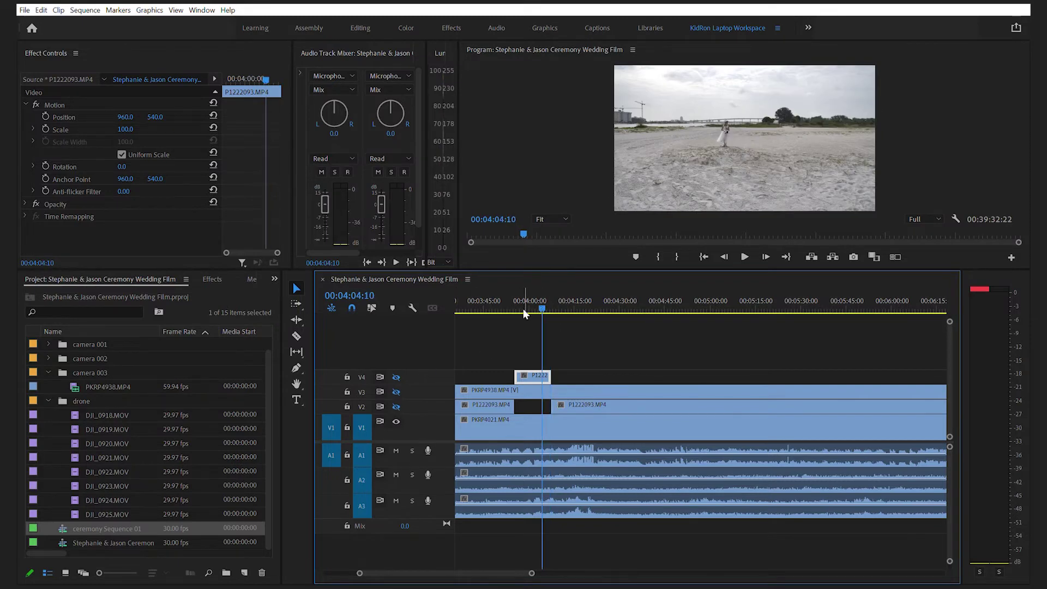
key(c)
click(545, 426)
drag(543, 295, 568, 293)
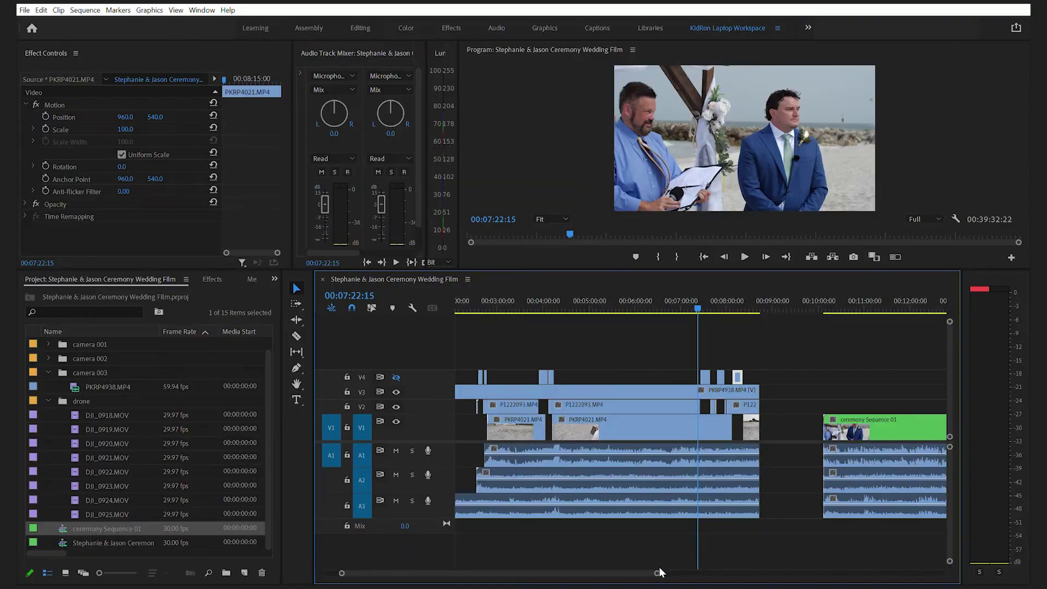
Split PKRP4938.MP4 on V3 at about 00:07:07 and 00:07:09 to isolate a short section.
drag(664, 565, 567, 565)
drag(656, 298, 642, 315)
drag(565, 571, 539, 567)
scroll(546, 543, down, 2)
key(c)
click(582, 388)
key(space)
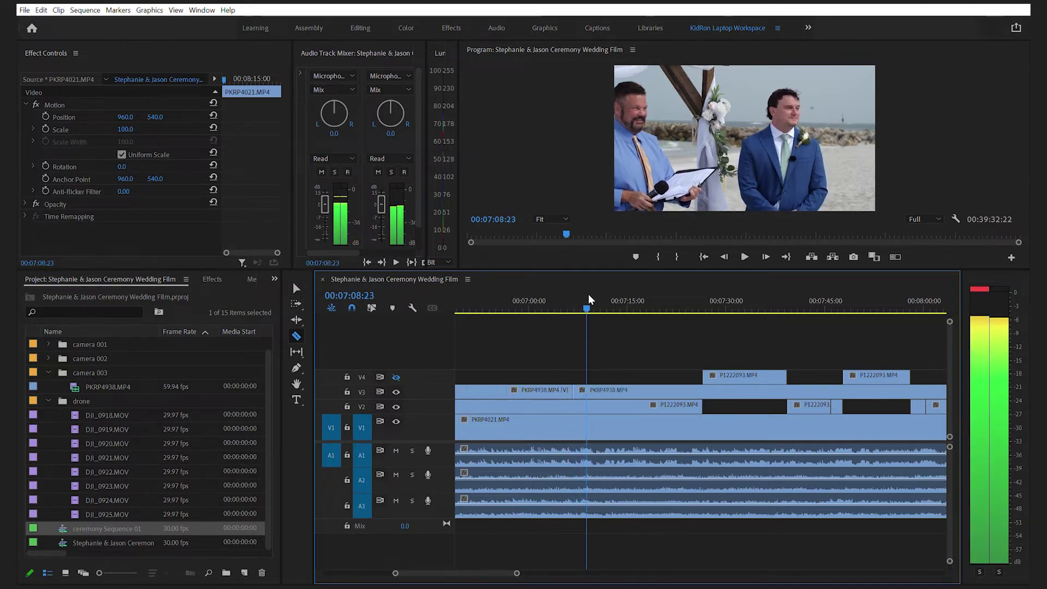
key(space)
click(594, 388)
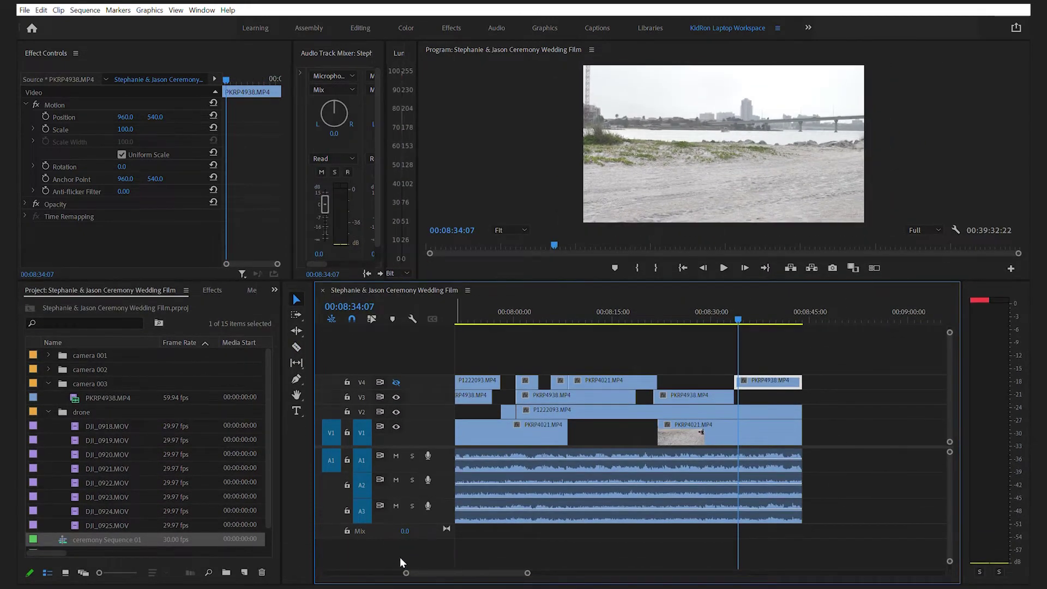
Move the two earlier groups of clips on V4 later, placing them next to each other around 00:07:00.
drag(401, 558, 288, 554)
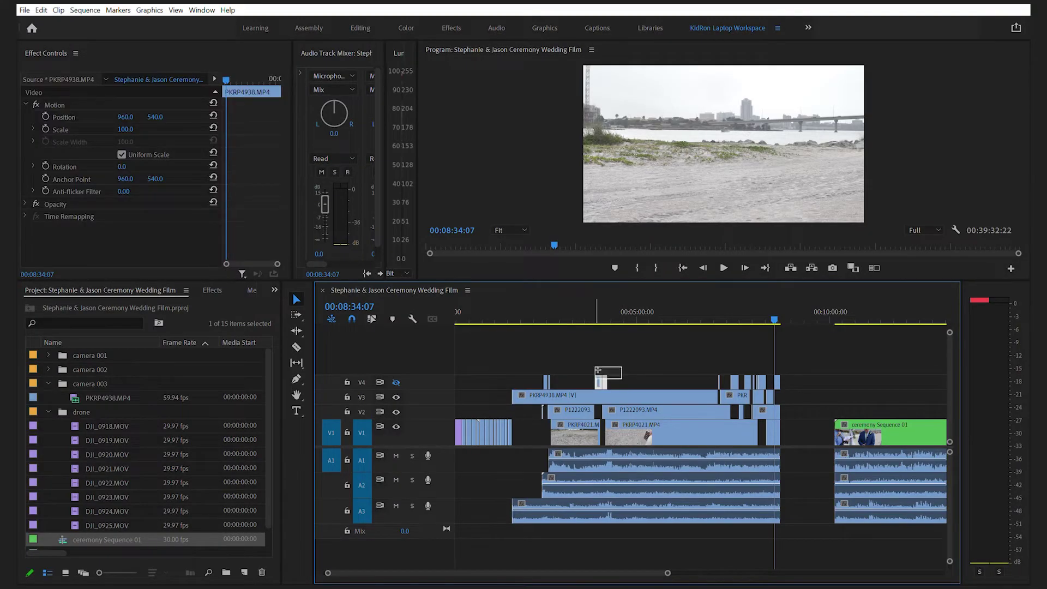
drag(600, 382, 712, 382)
drag(542, 371, 702, 345)
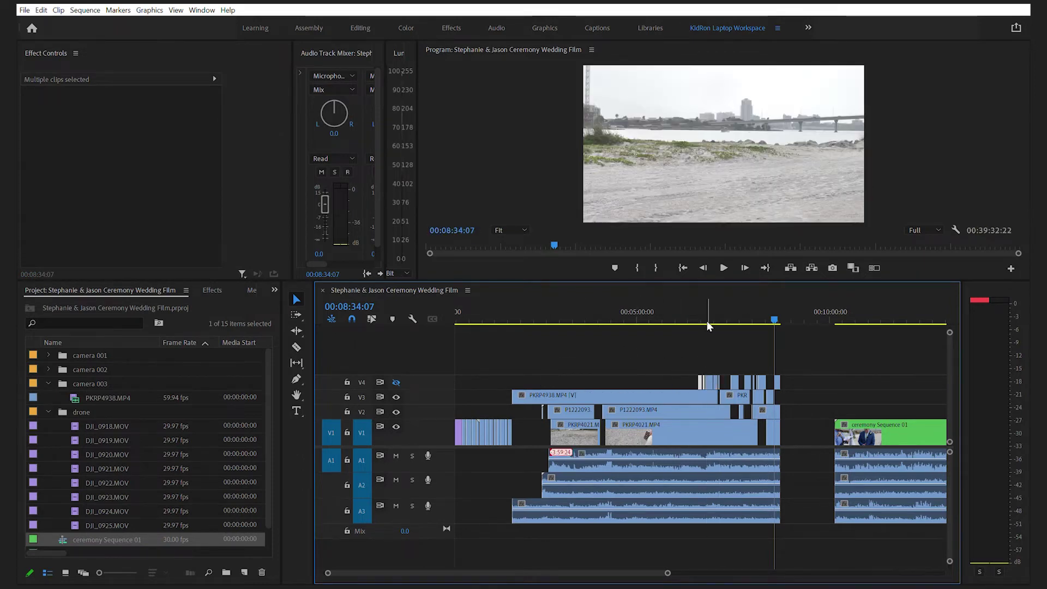
Show V4 and move its PKRP4021.MP4 section later so it ends where the last V4 clip begins, around 00:08:34.
click(746, 305)
drag(667, 572, 591, 567)
scroll(722, 487, down, 2)
scroll(706, 469, down, 1)
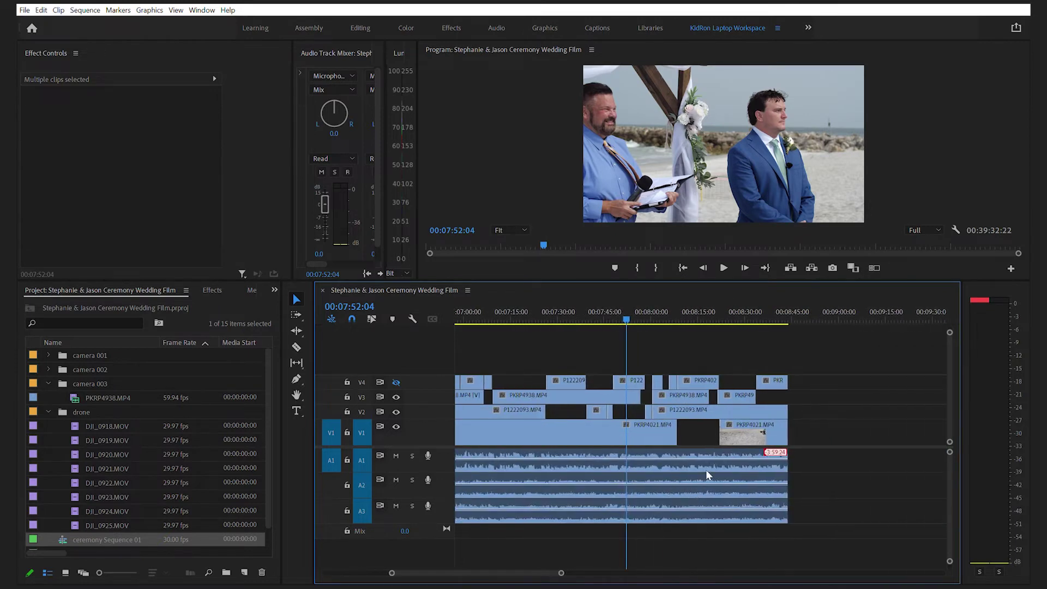
drag(691, 321, 697, 321)
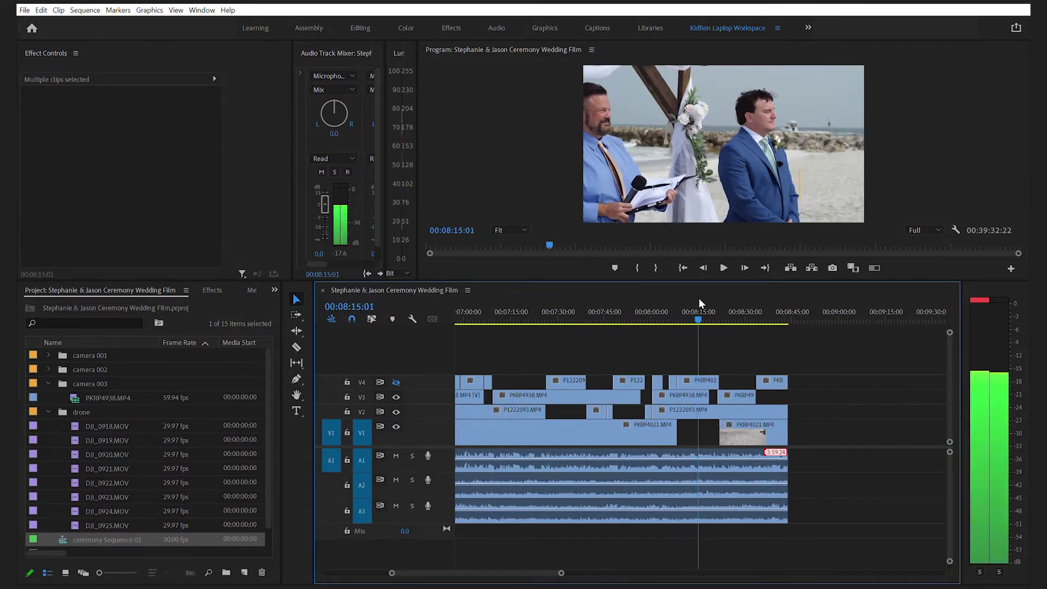
drag(694, 305, 719, 305)
drag(698, 386, 725, 369)
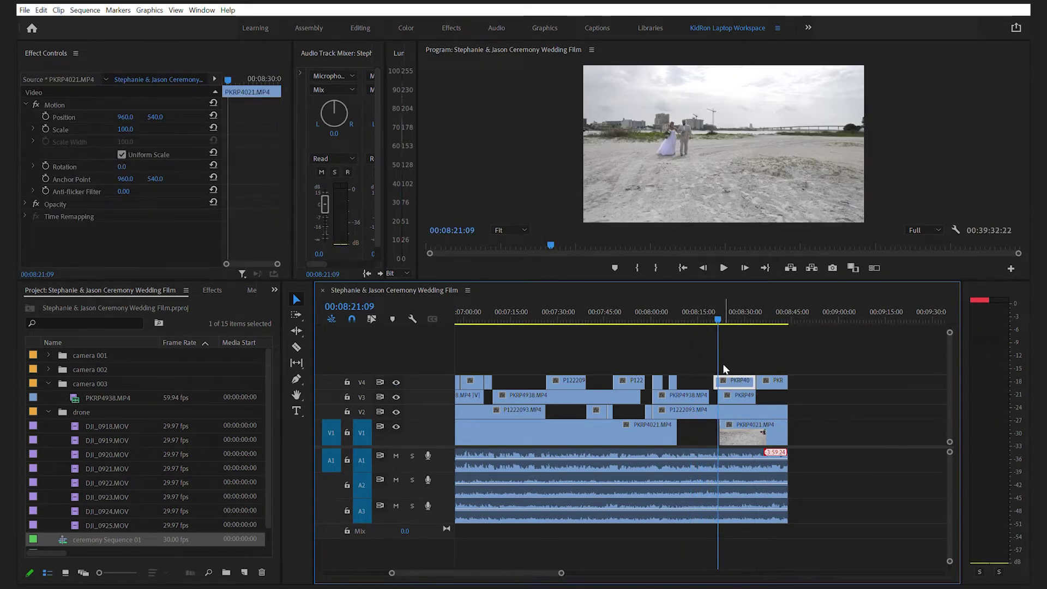
Move the remaining V4 clips later to close the gaps, so the joined run starts at about 00:07:20.
scroll(660, 345, up, 2)
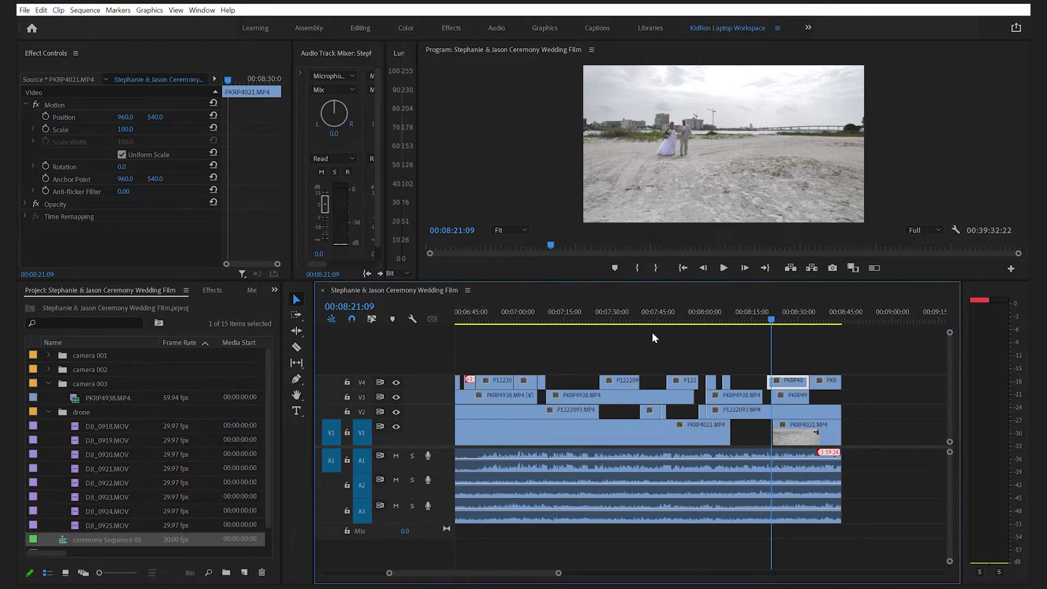
drag(541, 300, 613, 303)
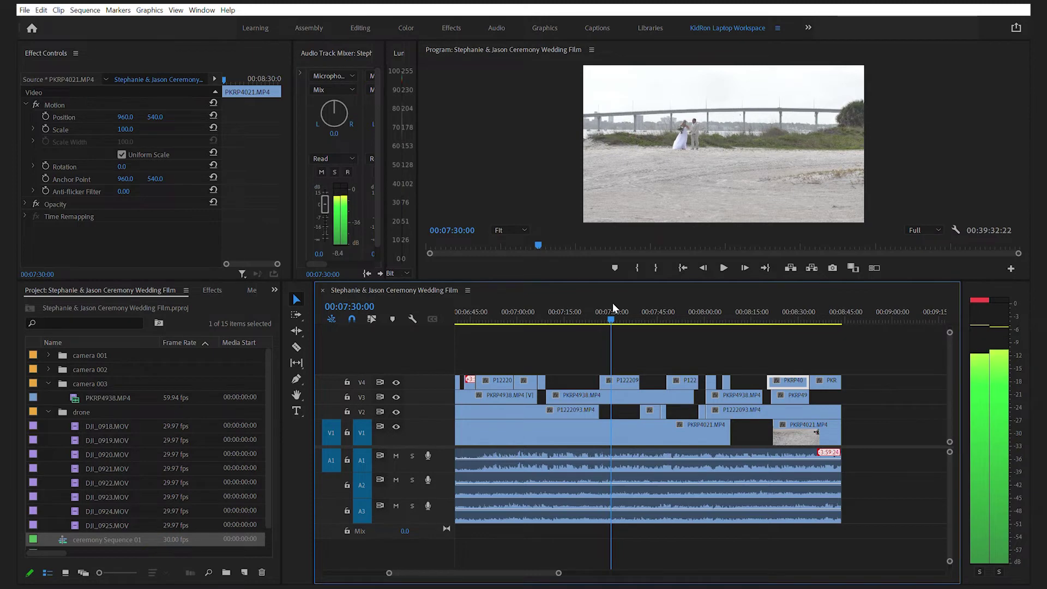
click(711, 379)
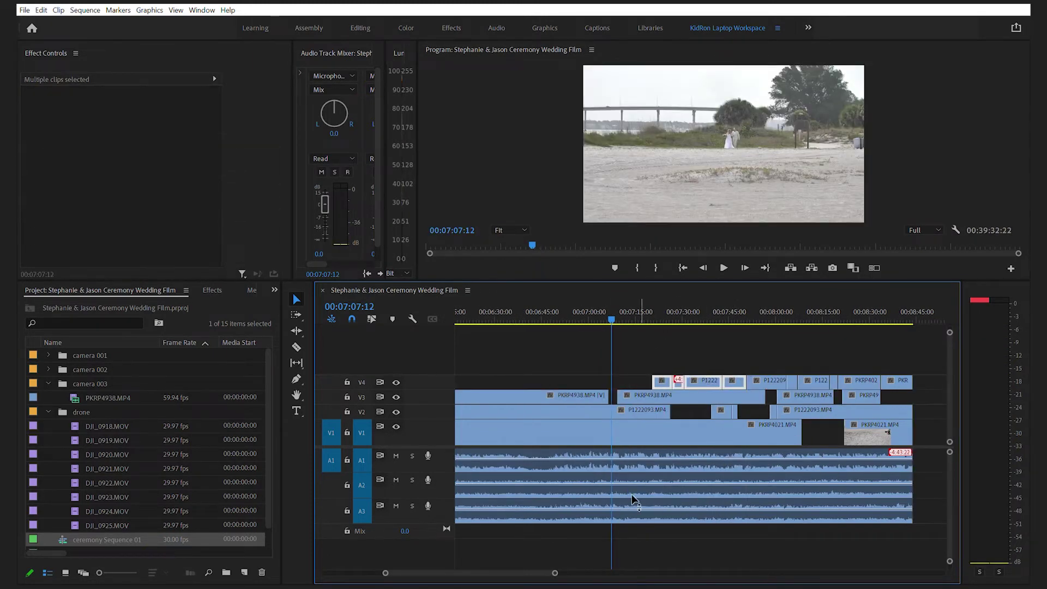
Split the synchronized video and audio tracks at 00:07:20:17, where the joined V4 clips begin.
drag(565, 568, 696, 570)
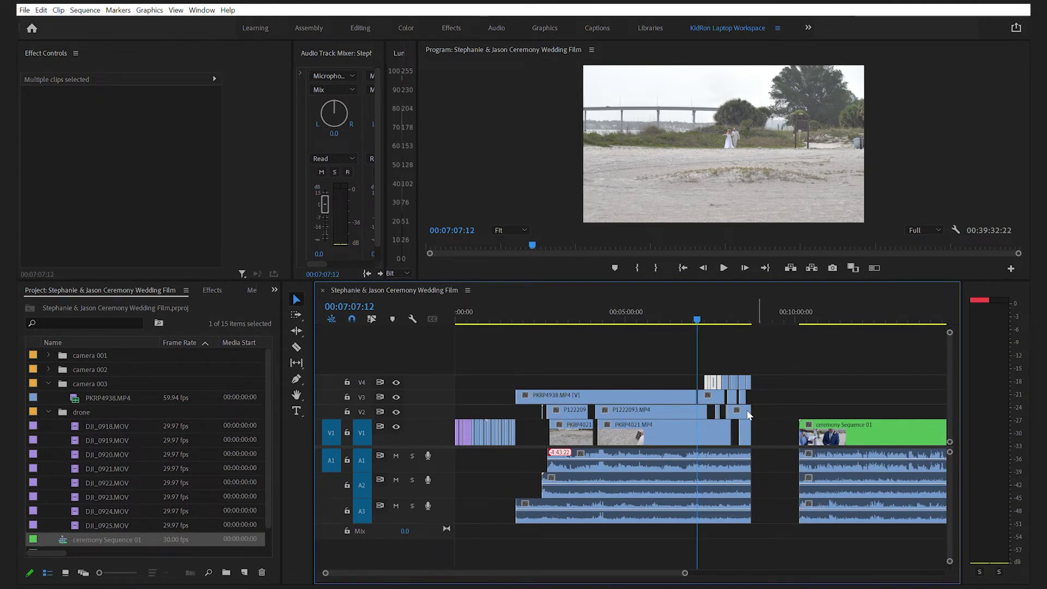
scroll(691, 563, down, 5)
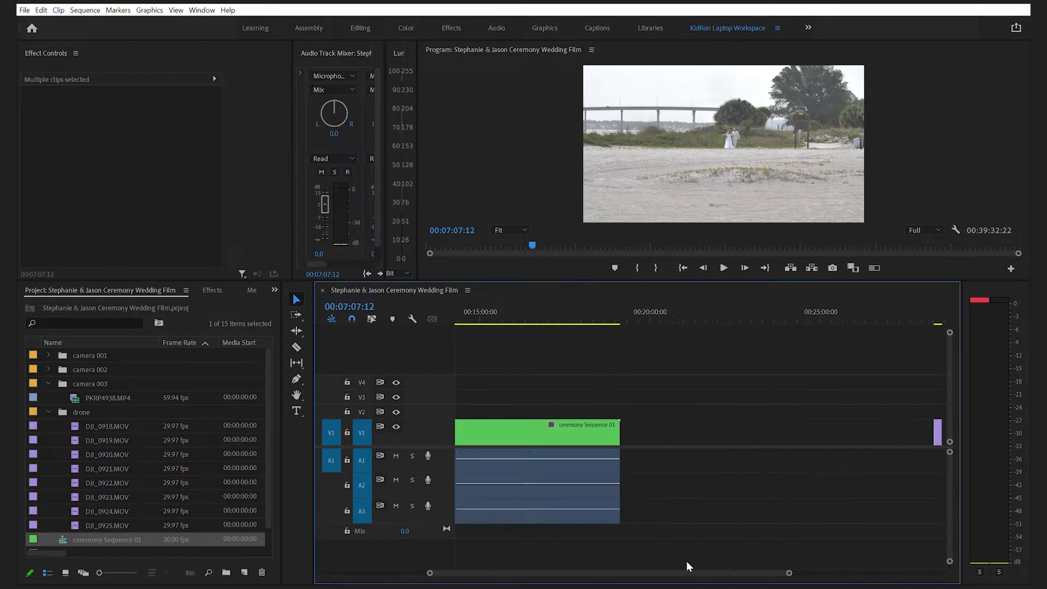
drag(777, 570, 688, 570)
click(672, 307)
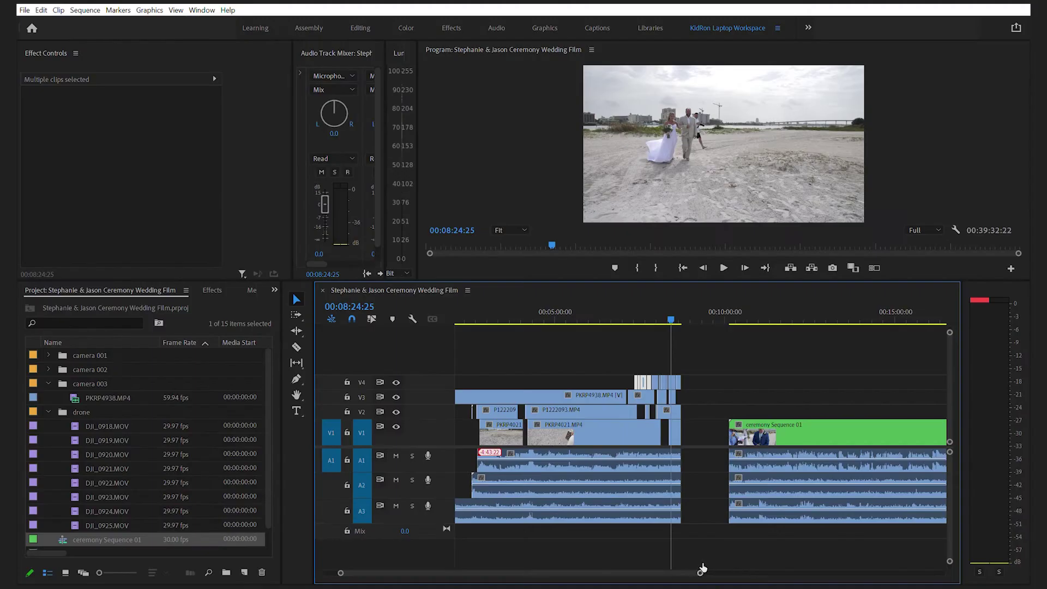
drag(702, 568, 607, 580)
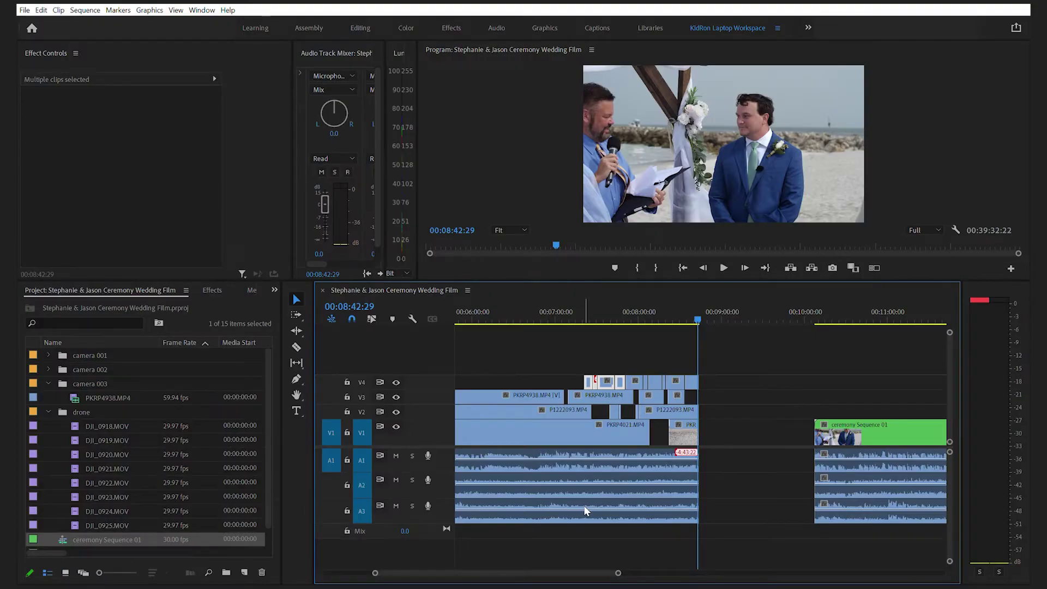
key(c)
click(584, 304)
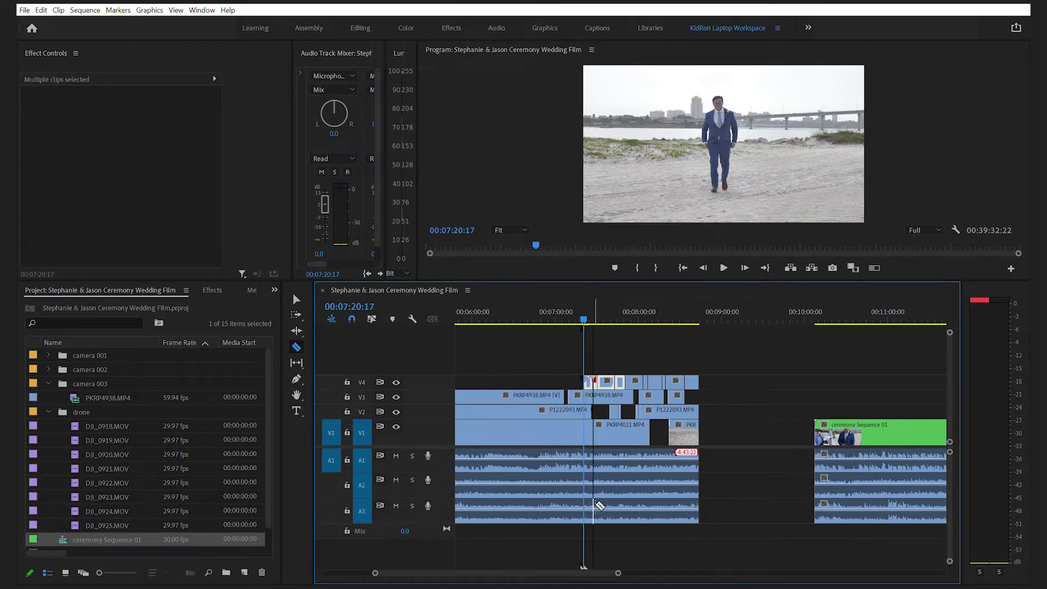
key(v)
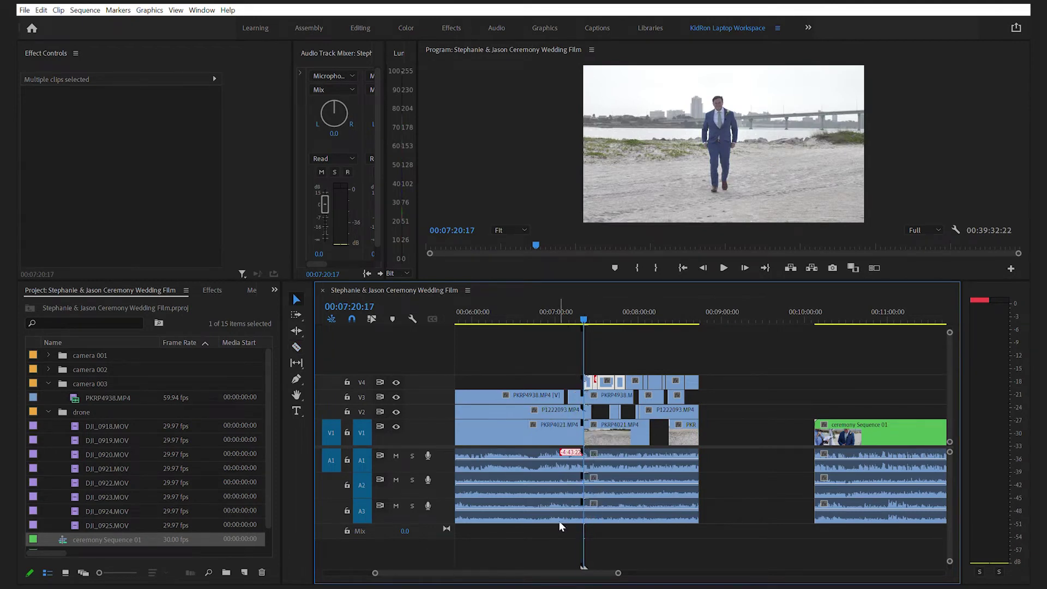
Delete the unused synchronized video and audio before the 00:07:20:17 cut, keeping the opening clips on V1.
scroll(556, 522, left, 5)
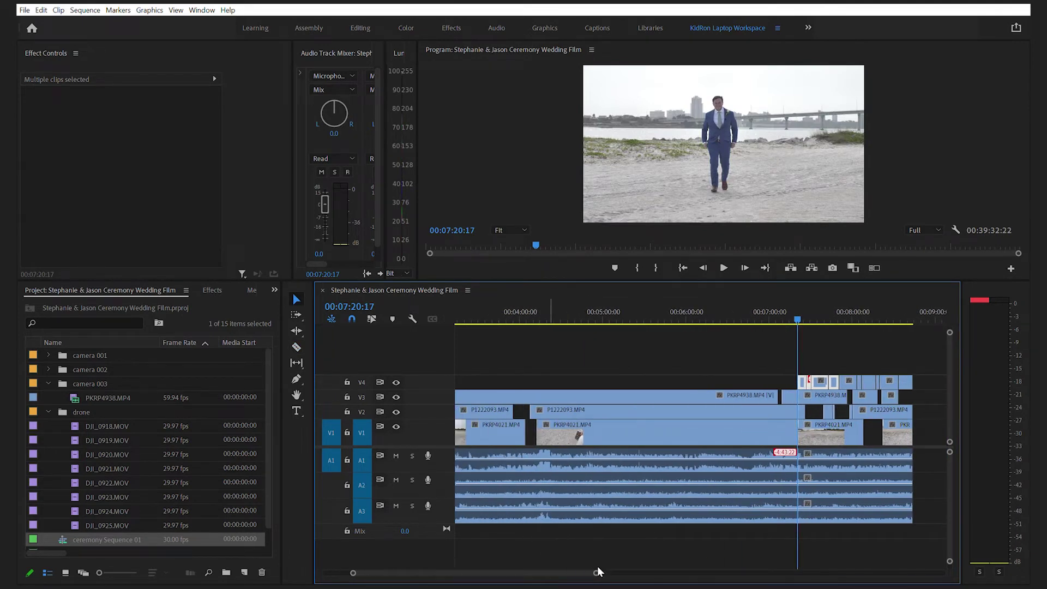
drag(600, 570, 686, 572)
drag(540, 556, 656, 323)
drag(503, 548, 623, 338)
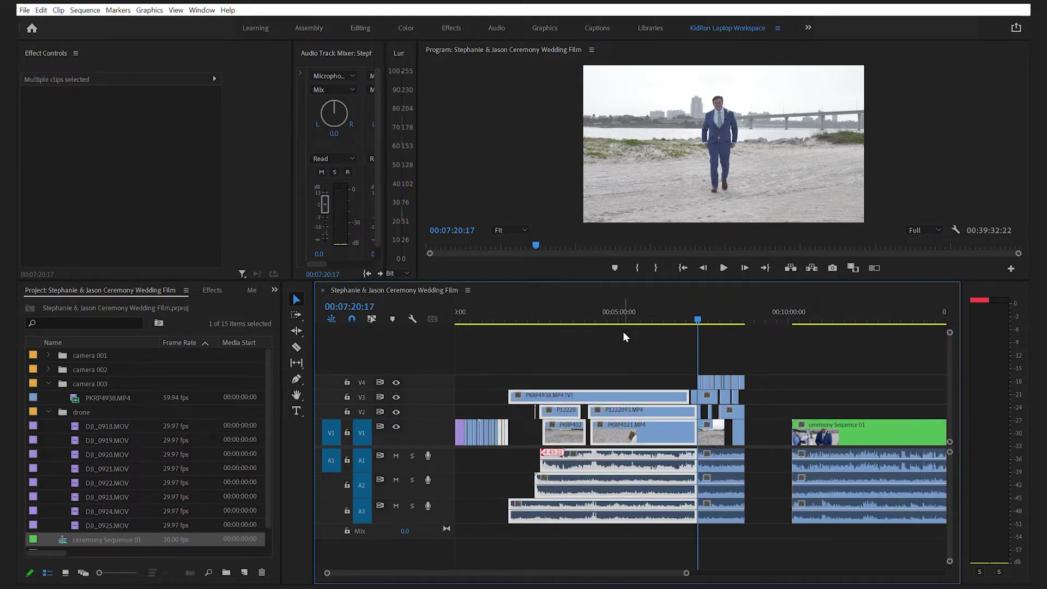
drag(516, 543, 669, 349)
key(Delete)
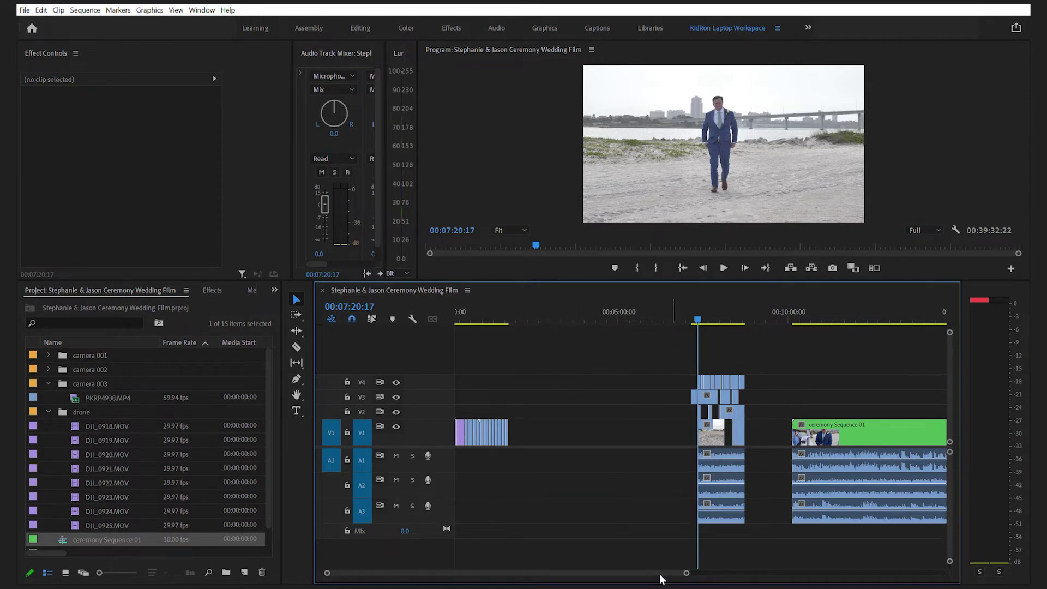
Delete the leftover clips on V1, V2 and V3 beneath the V4 run and move the V4 sections down to V1.
drag(687, 572, 605, 572)
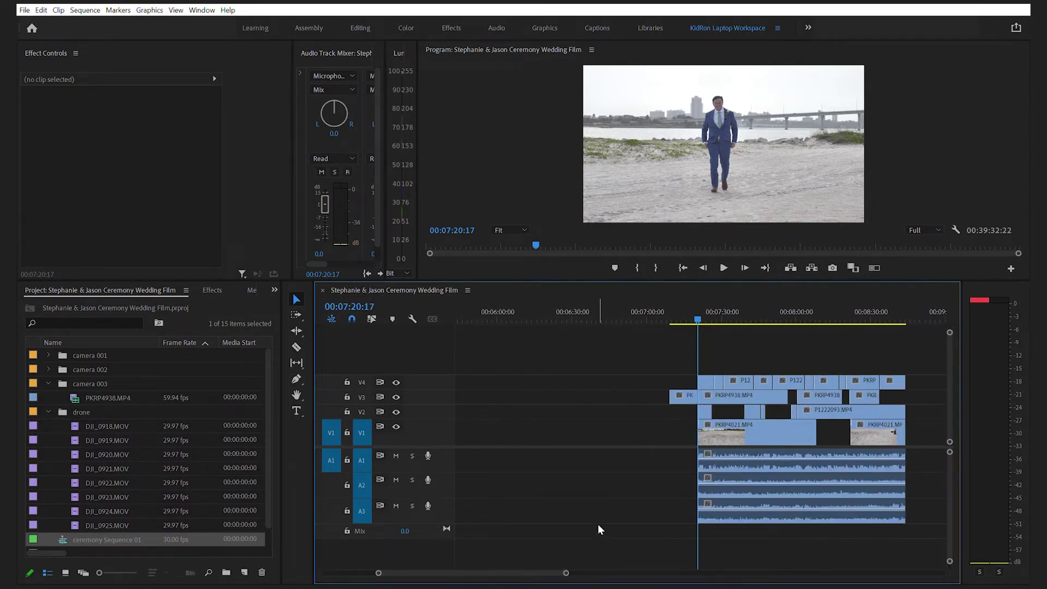
scroll(576, 512, down, 3)
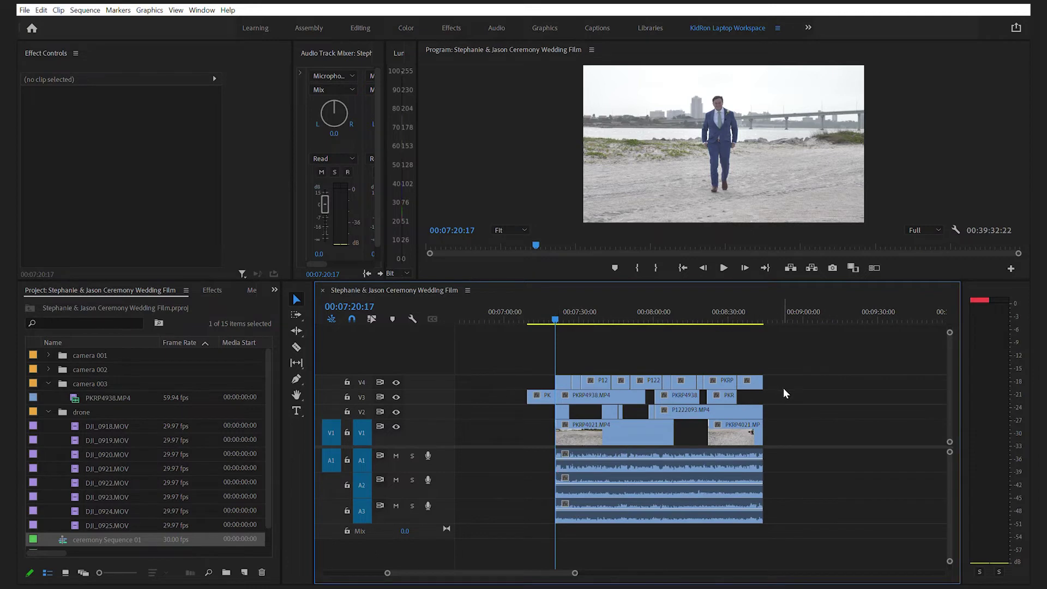
drag(667, 390, 521, 429)
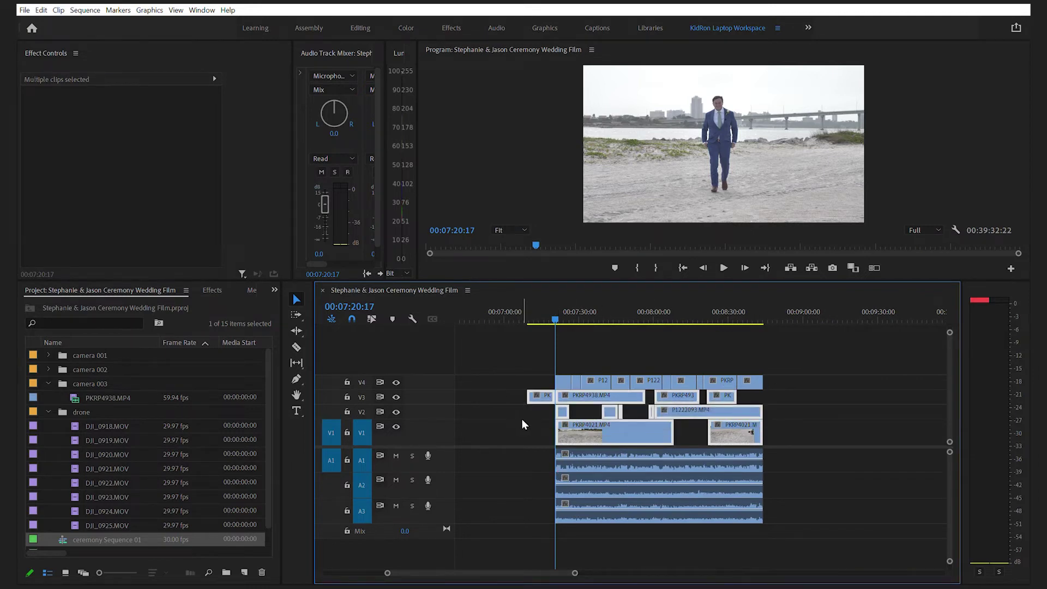
key(Delete)
drag(734, 384, 571, 432)
Solo A1 during playback and delete the matching audio clips on A2 and A3.
key(space)
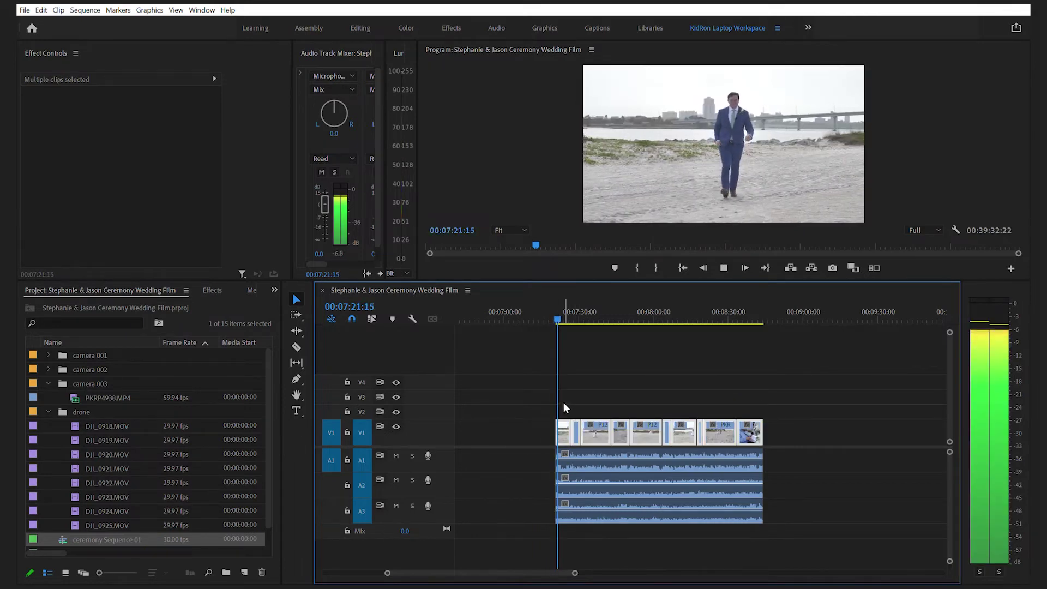
click(412, 455)
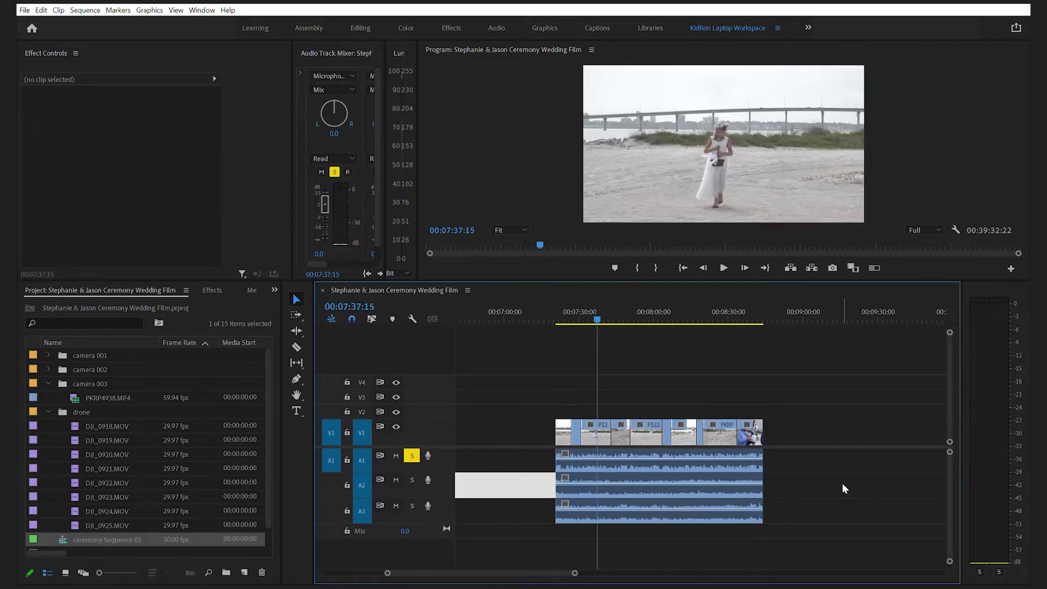
drag(821, 479, 625, 514)
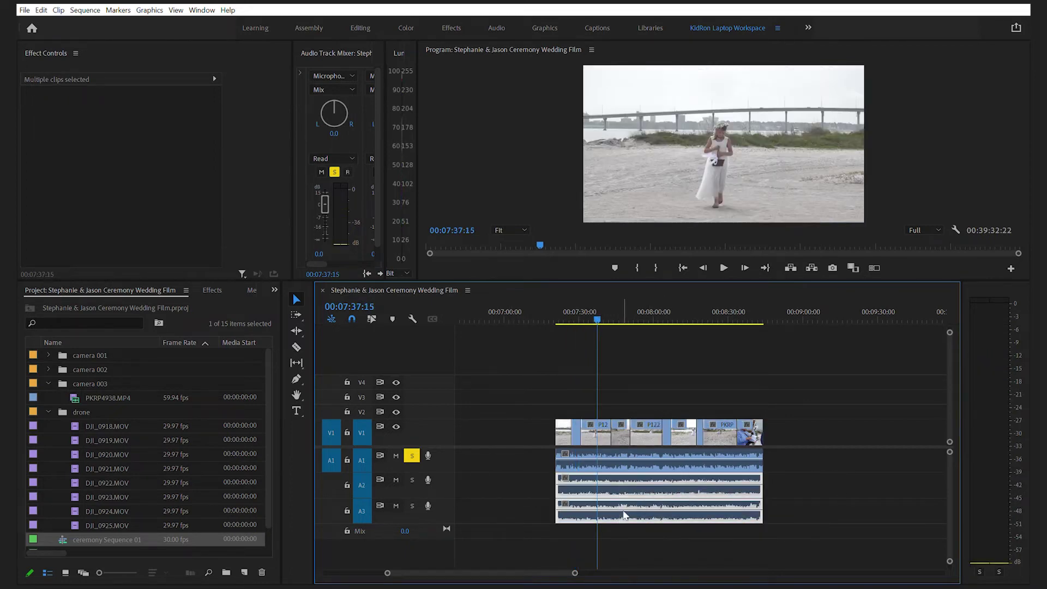
key(Delete)
Play the assembled processional at several points to check the shots against the remaining A1 audio.
key(space)
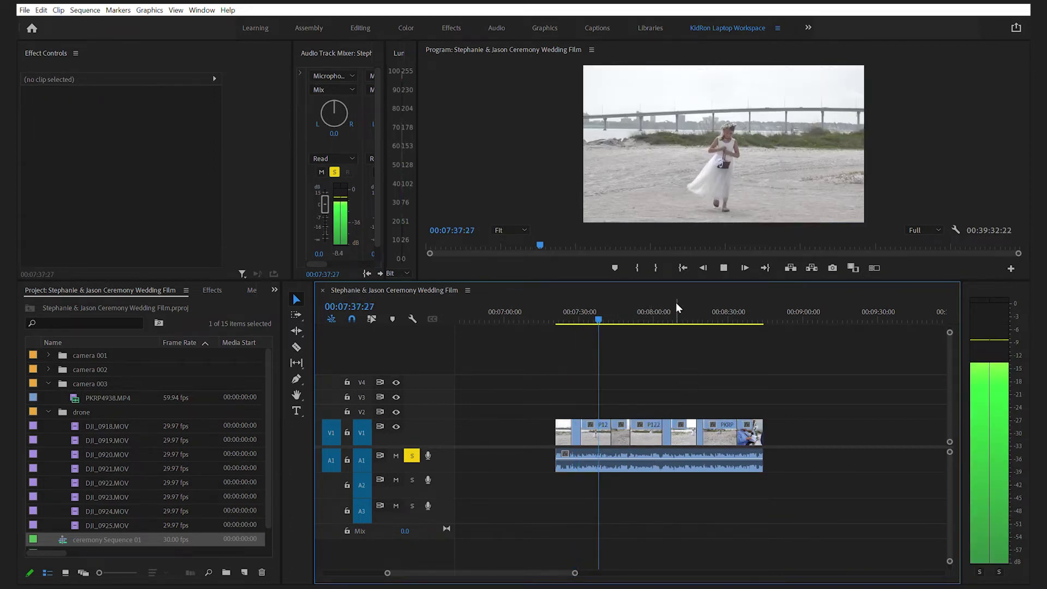
click(670, 303)
click(716, 306)
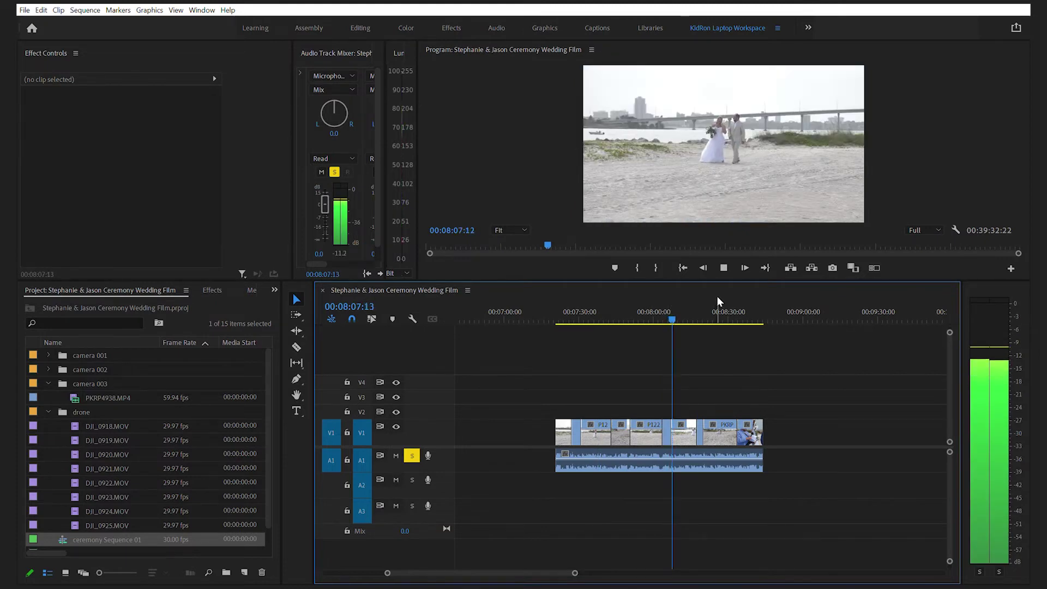
key(space)
key(space)
click(743, 296)
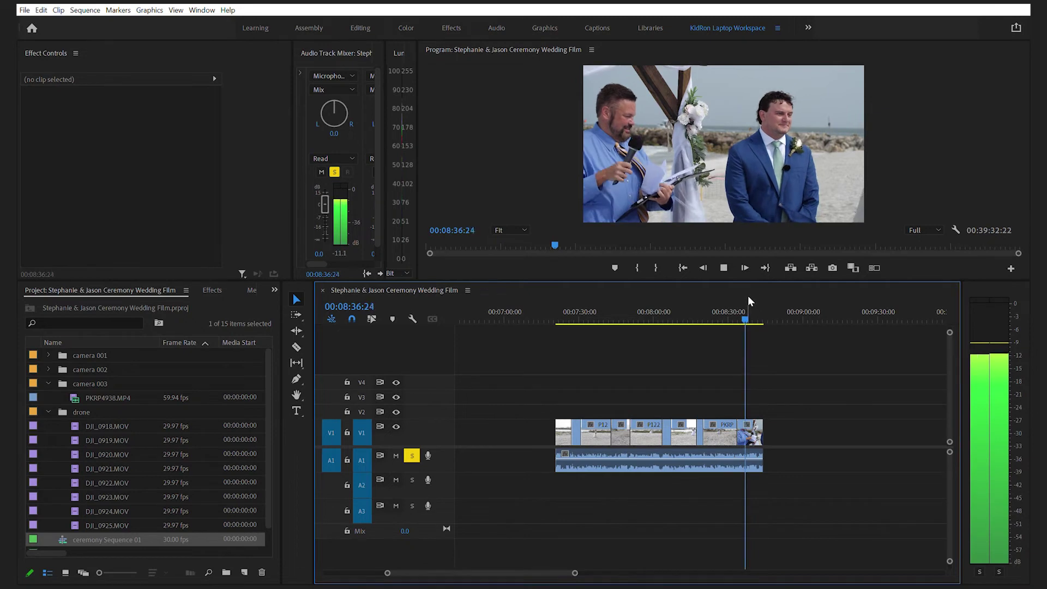
key(space)
Move the assembled processional clips and their A1 audio earlier to join the end of the opening clips at about 00:01:47.
drag(576, 572, 655, 560)
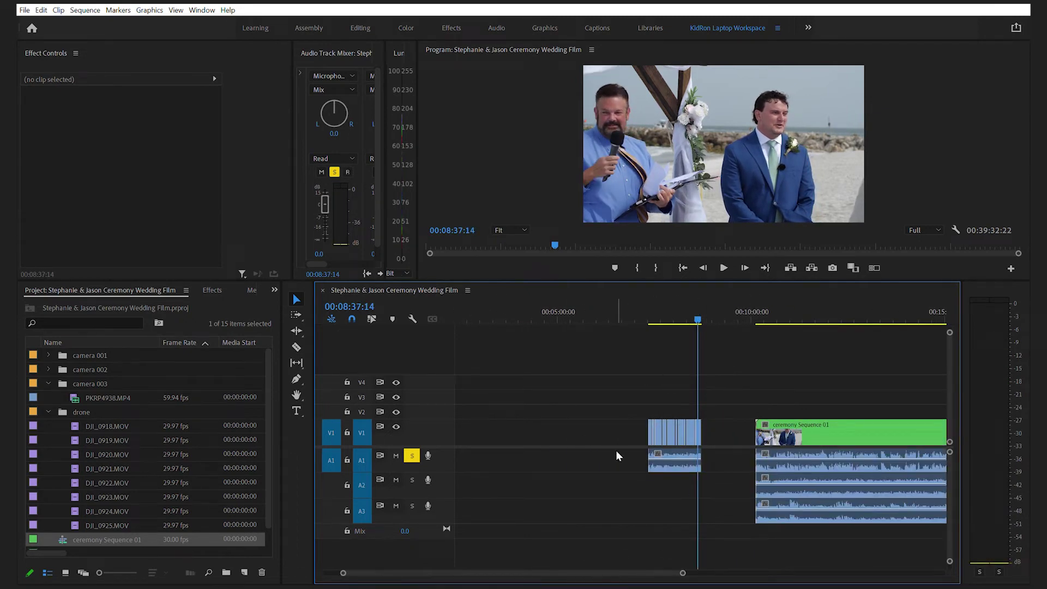
drag(649, 570, 623, 570)
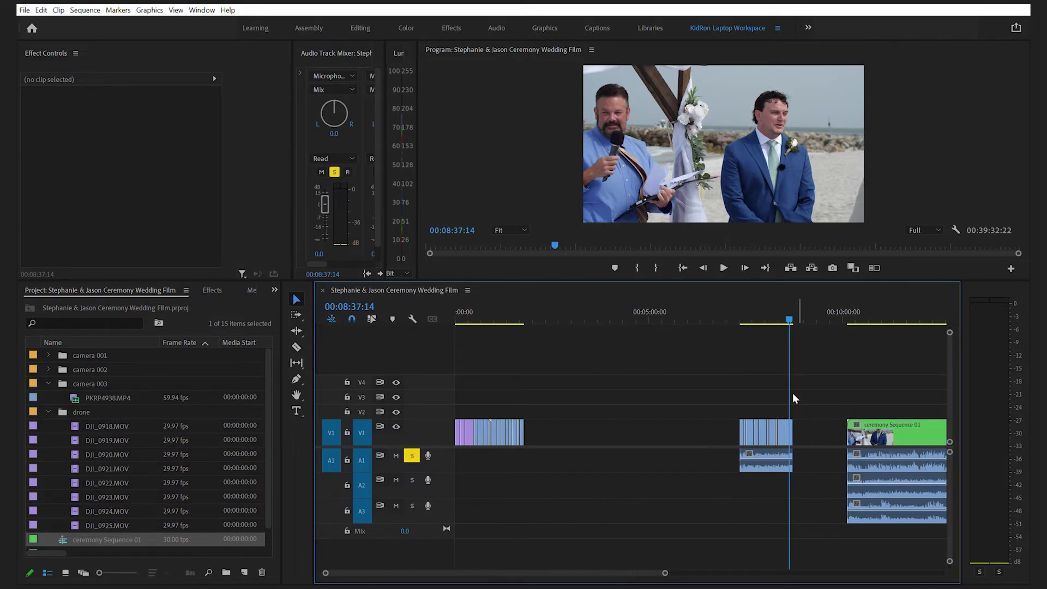
drag(812, 395, 716, 493)
drag(756, 462, 541, 462)
click(526, 318)
key(Up)
Apply a Constant Power crossfade to the start of the processional audio on A1 and extend it to 00:00:01:22.
drag(666, 572, 537, 573)
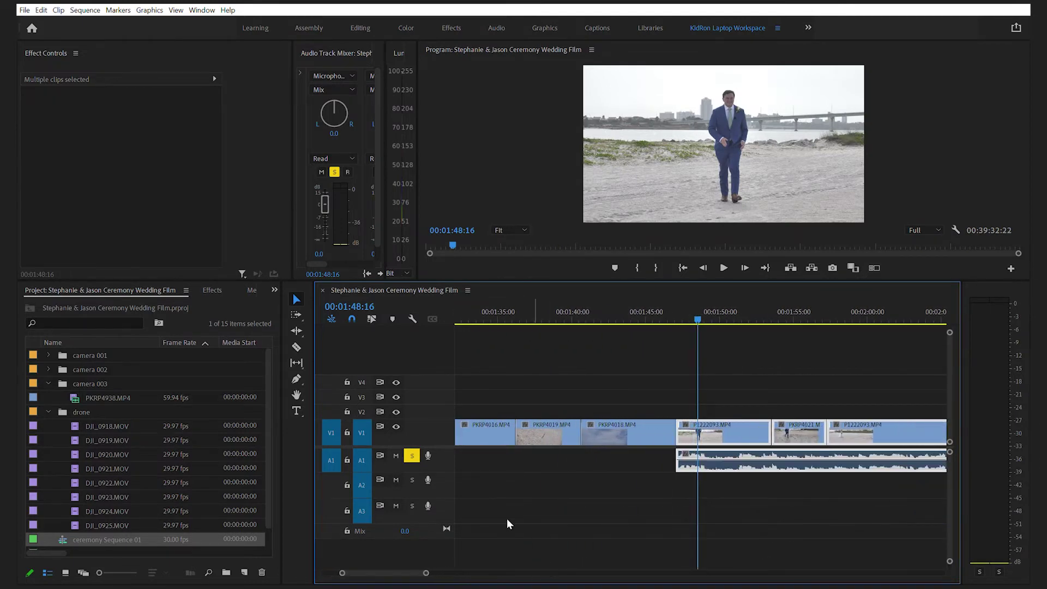
click(213, 290)
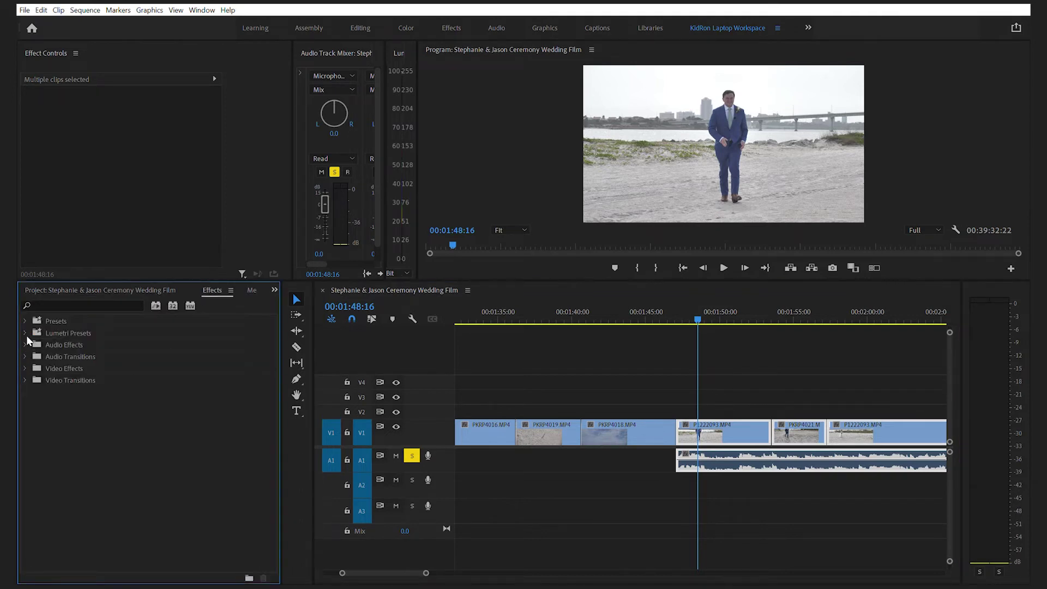
click(24, 357)
click(33, 369)
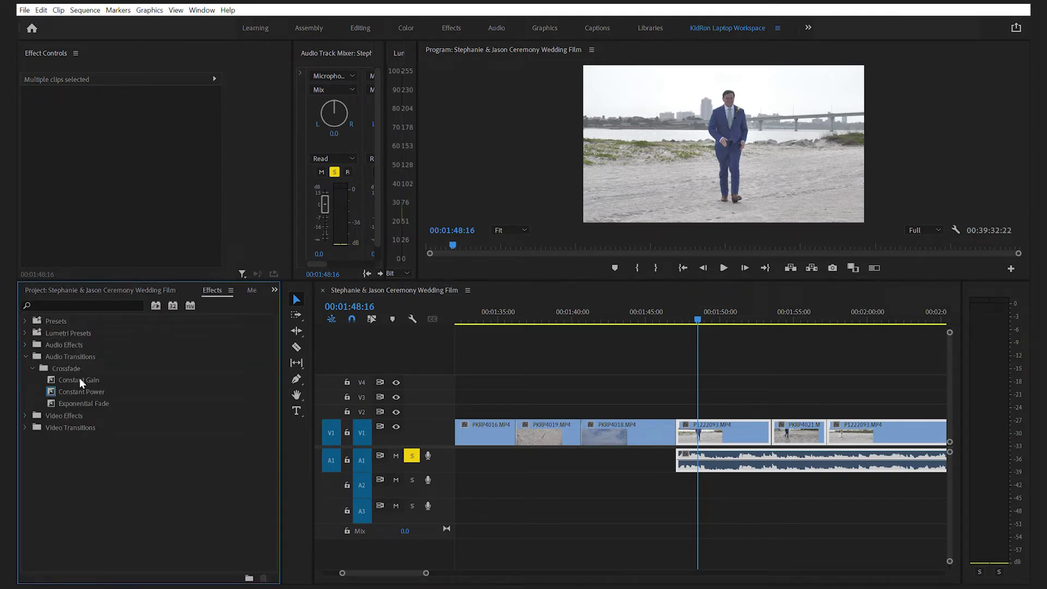
drag(80, 391, 538, 470)
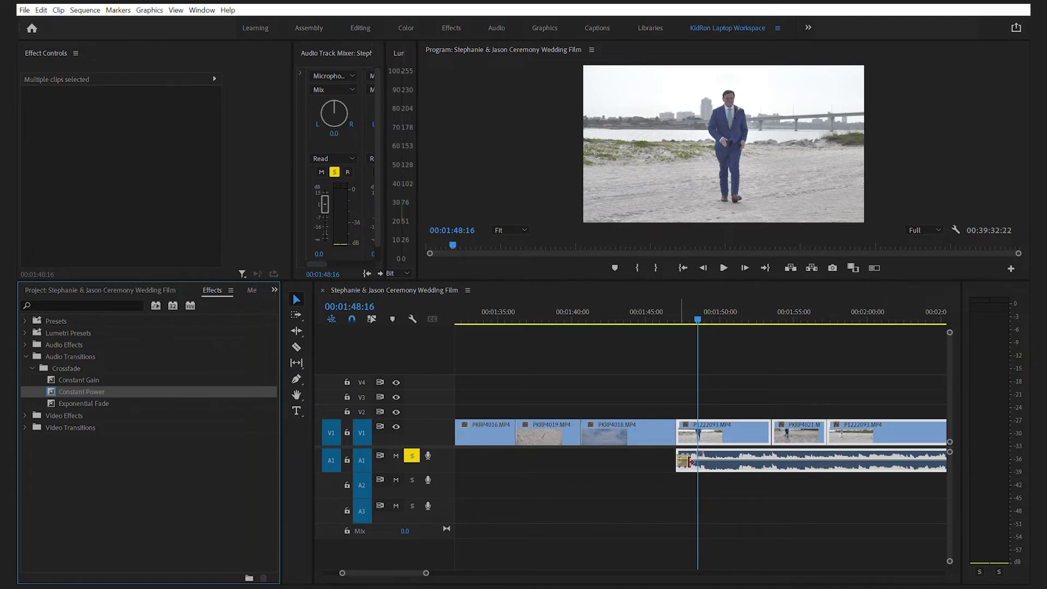
drag(686, 459, 688, 459)
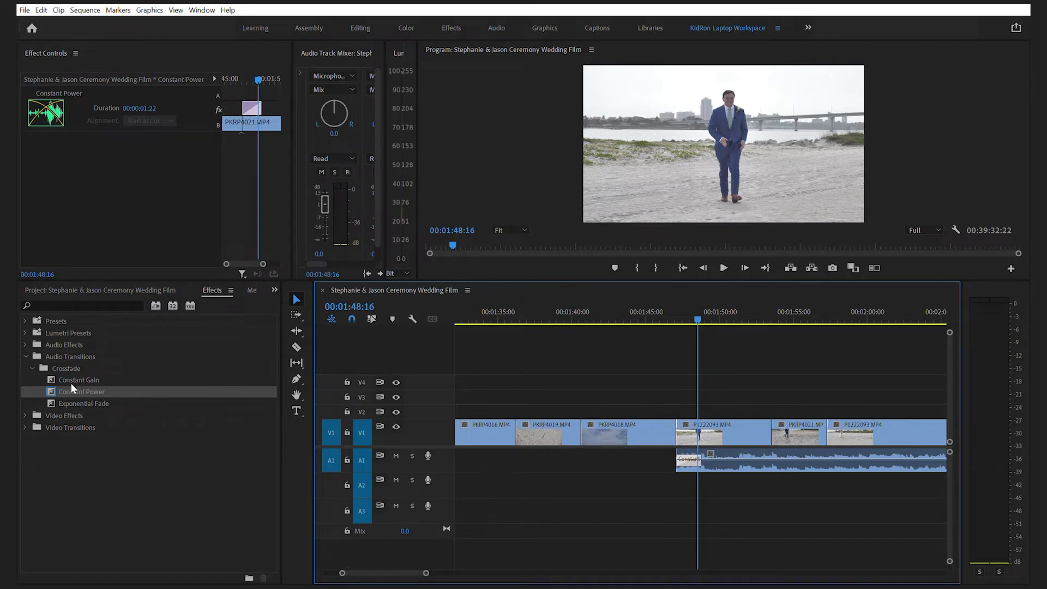
Add a Cross Dissolve between PKRP4018.MP4 and P1222093.MP4 on V1 and play the transition back from about 00:01:46:24.
click(25, 427)
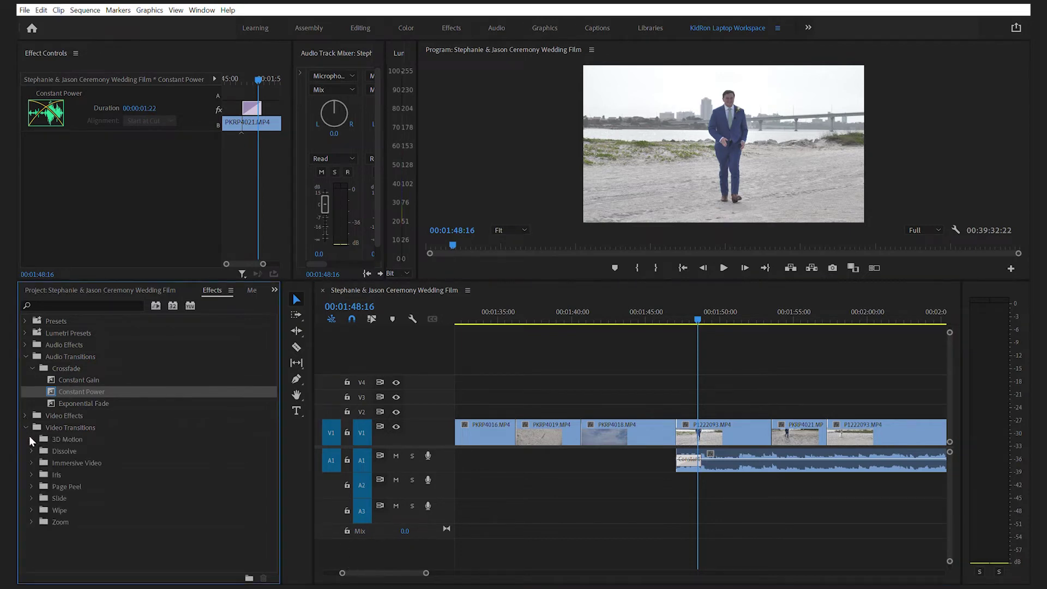
click(31, 451)
click(67, 472)
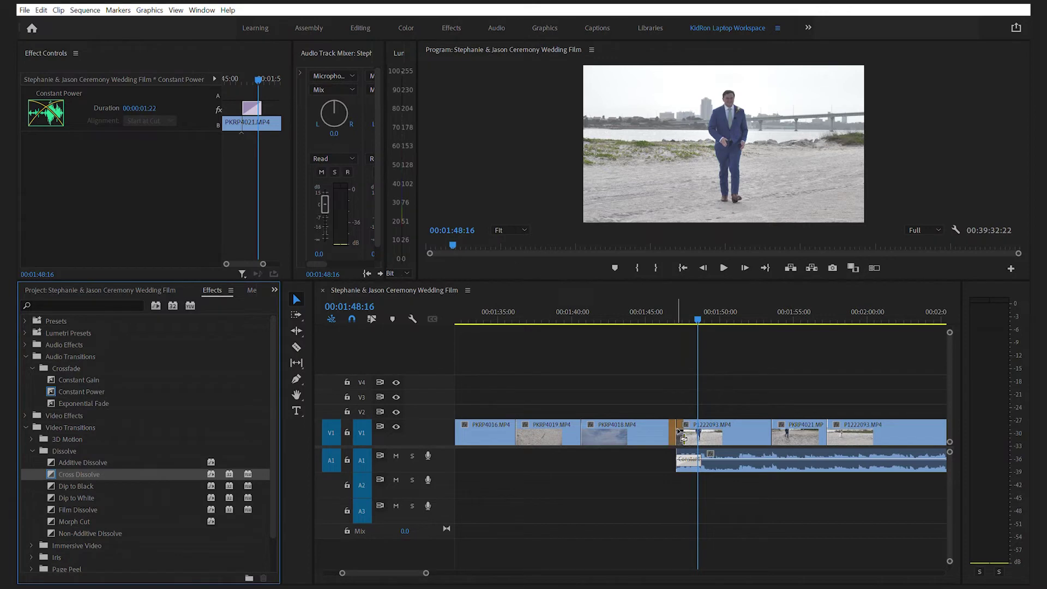
click(674, 305)
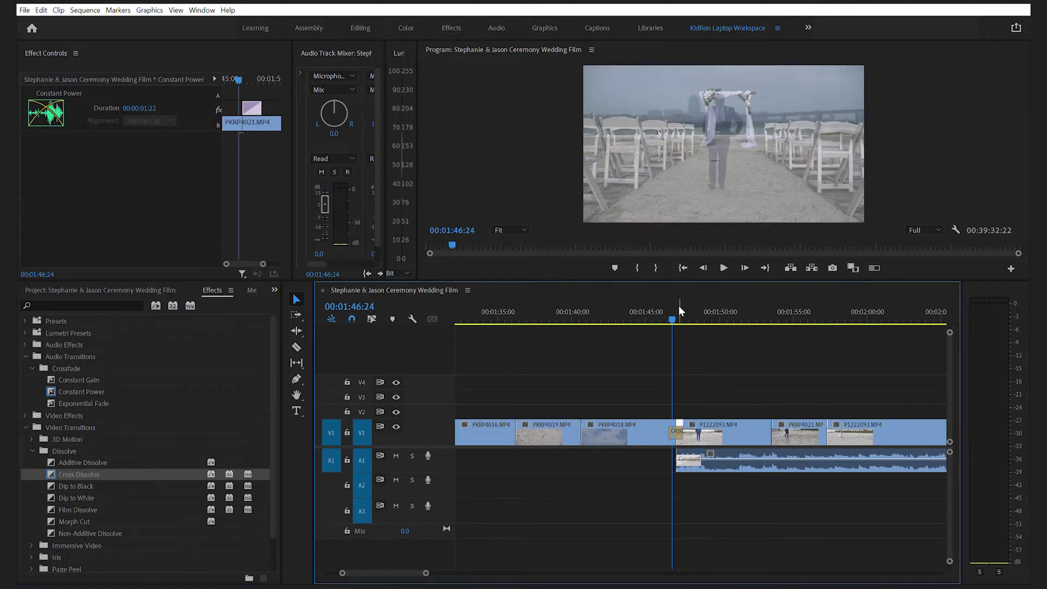
key(space)
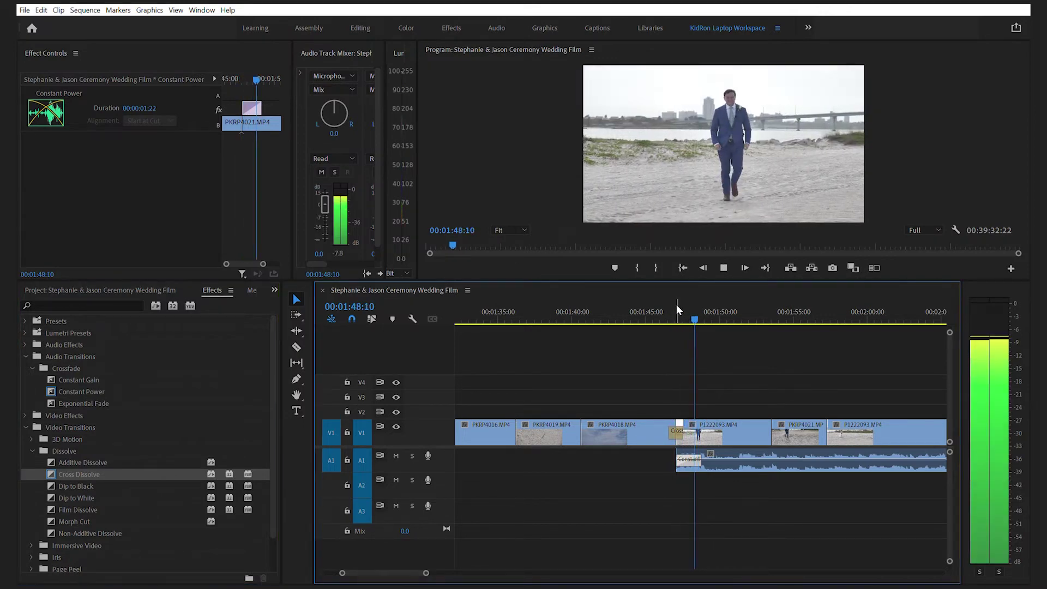
Turn on the multi-camera view for the ceremony clip at 00:05:13:16 and enlarge the program monitor to show the camera angles.
key(space)
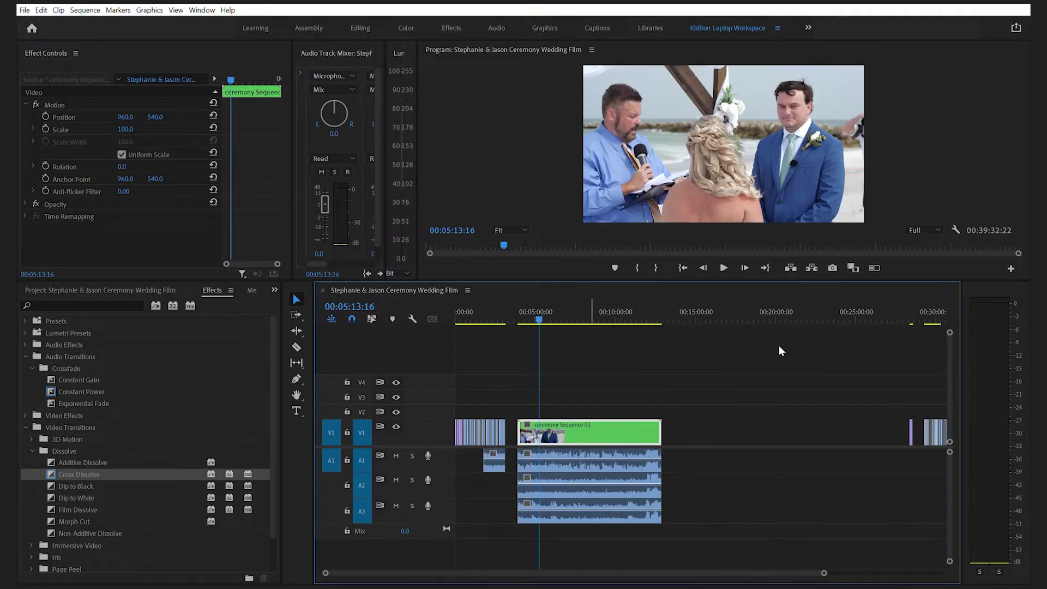
key(shift+0)
click(874, 267)
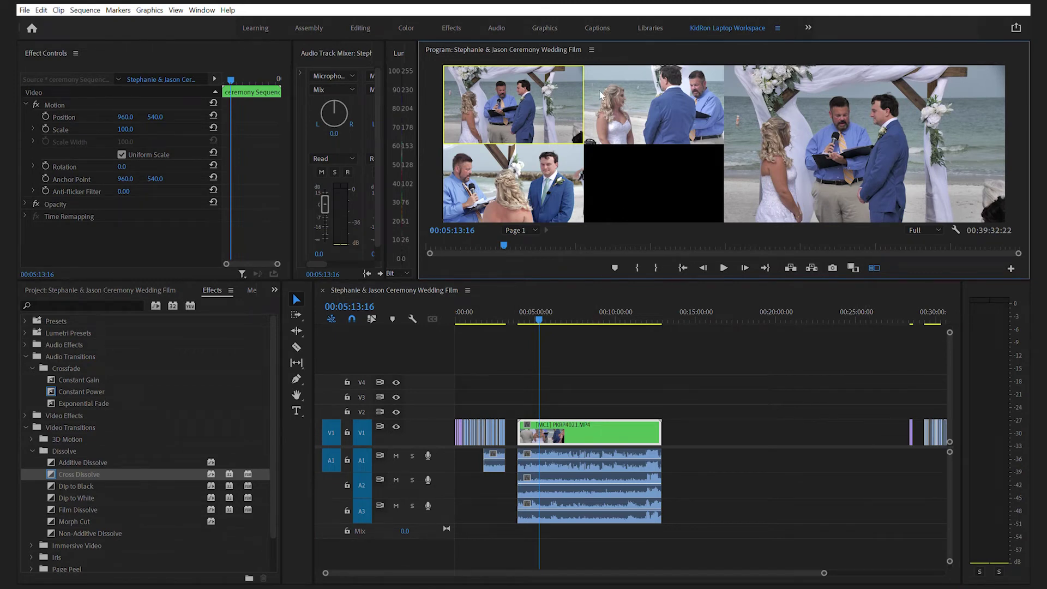
drag(449, 266, 439, 337)
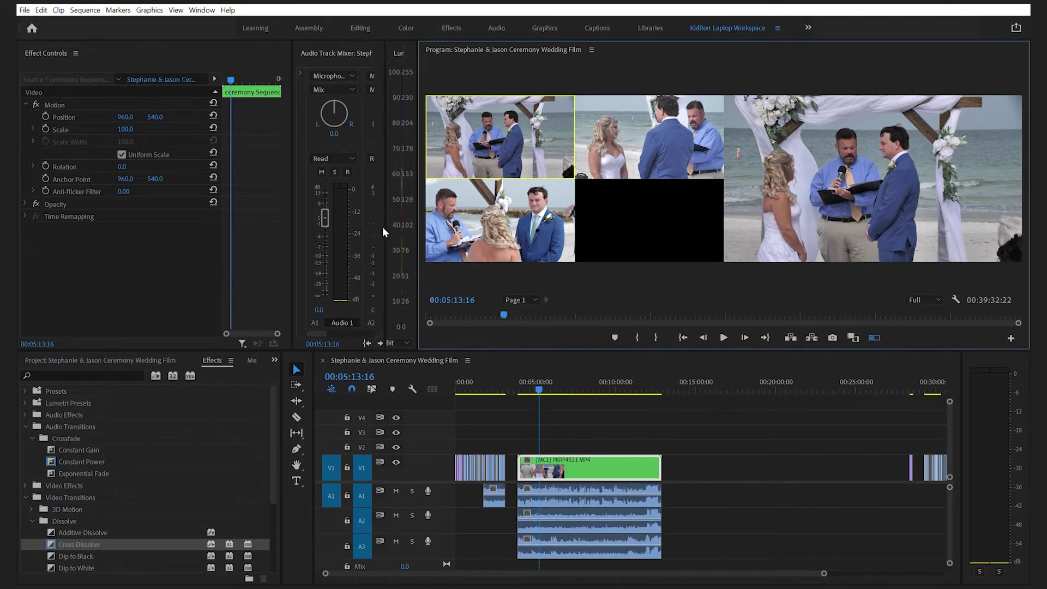
drag(423, 233, 309, 251)
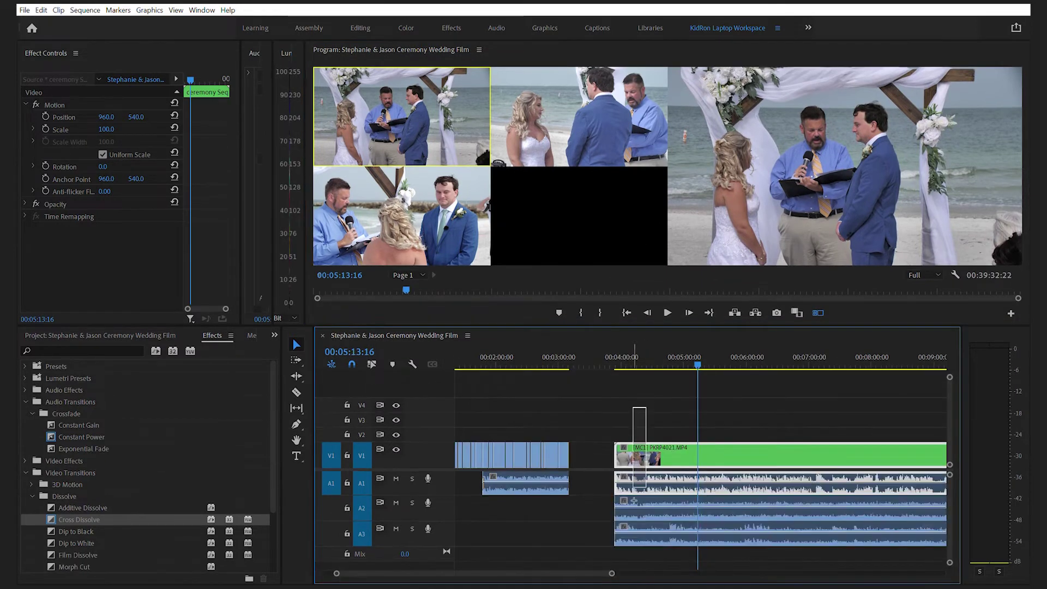
Move the ceremony multi-camera clip and its A1–A3 audio earlier to join the end of the processional, and play across the join.
click(631, 514)
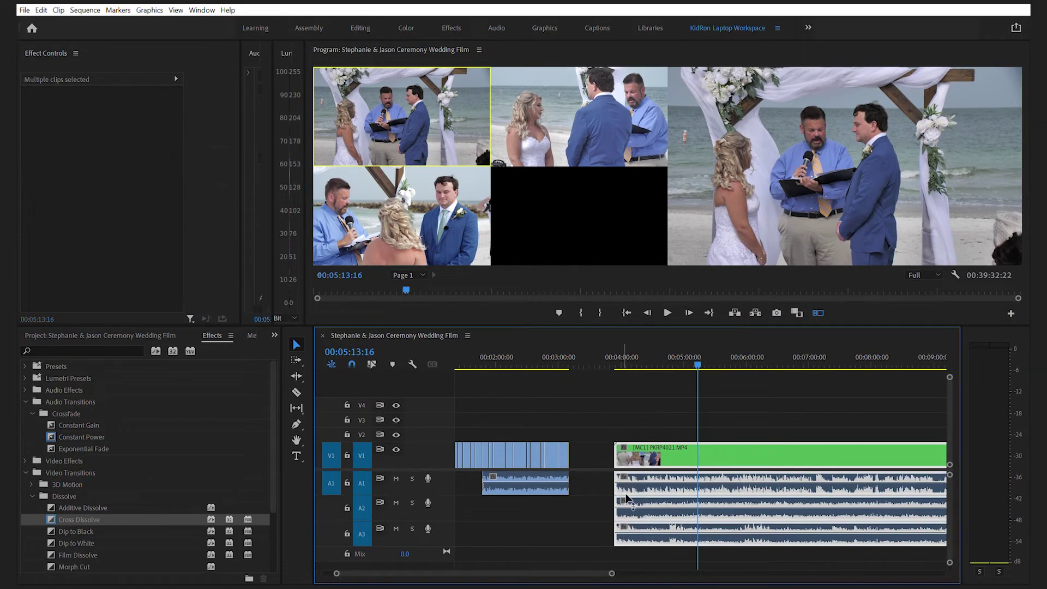
drag(635, 454, 600, 440)
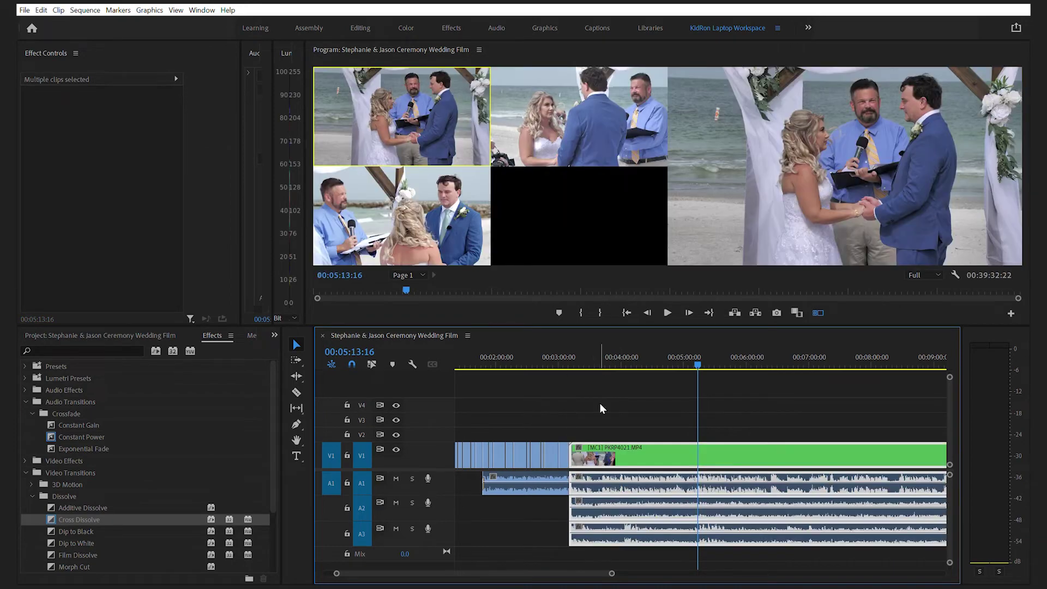
click(571, 360)
drag(611, 573, 549, 570)
drag(676, 345, 685, 343)
key(space)
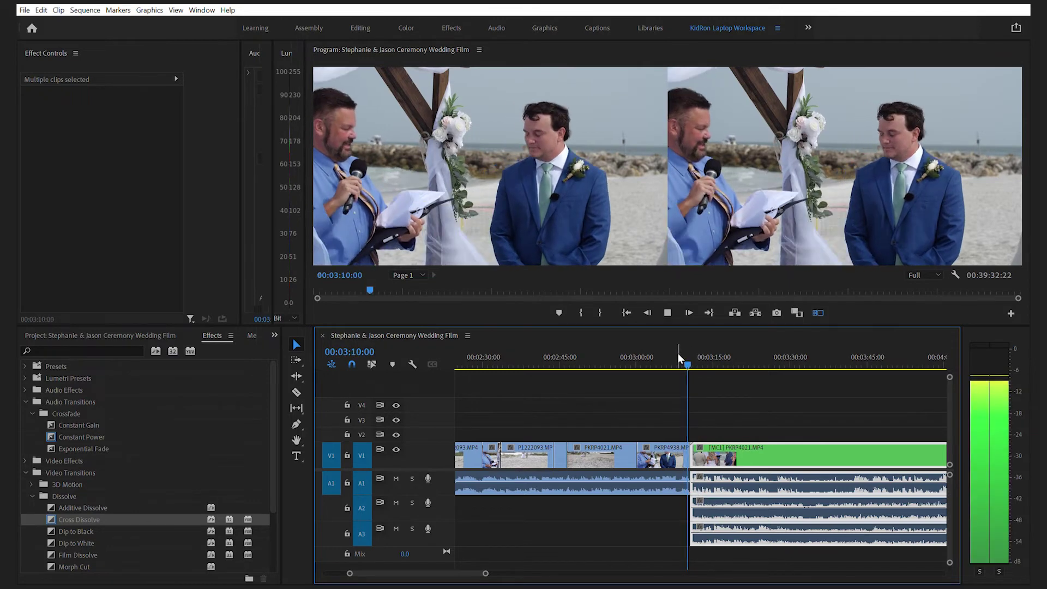
key(shift+0)
key(space)
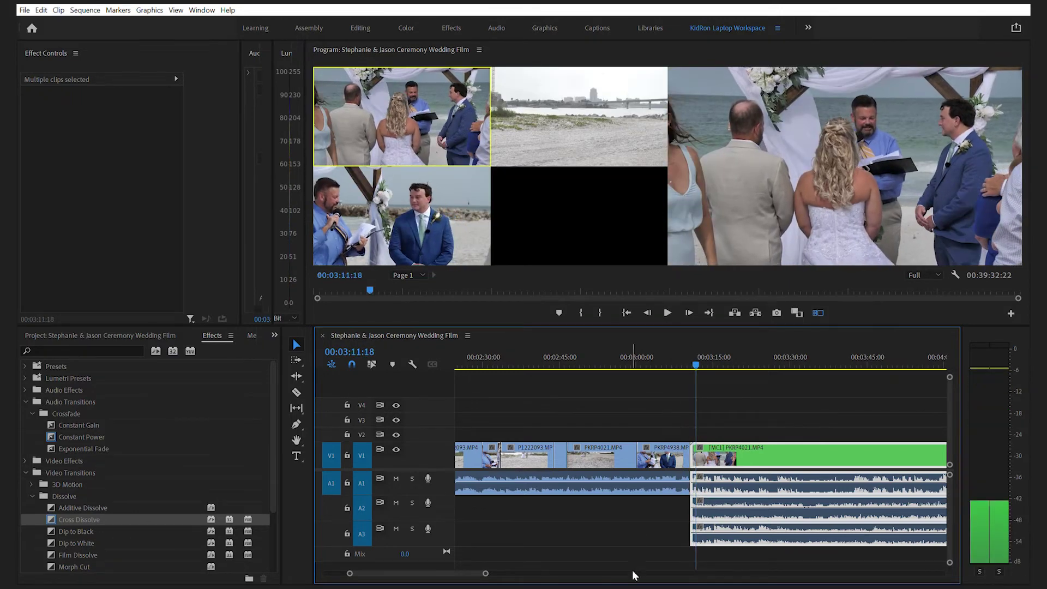
Lower the volume of the ceremony audio clips on A2 and A3, and play the join back from 00:03:08:20.
drag(487, 570, 499, 566)
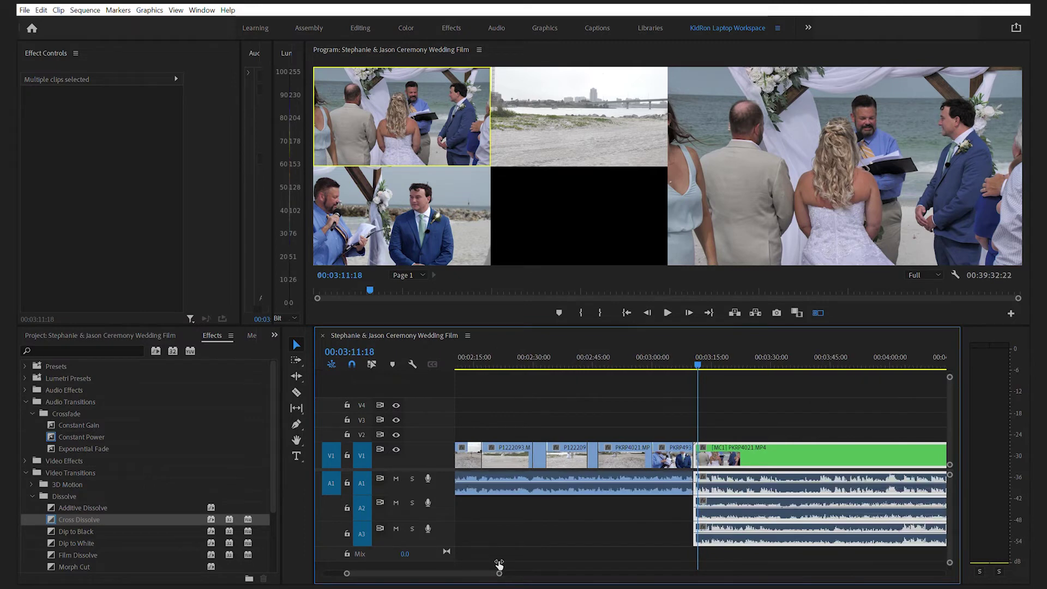
scroll(528, 539, down, 3)
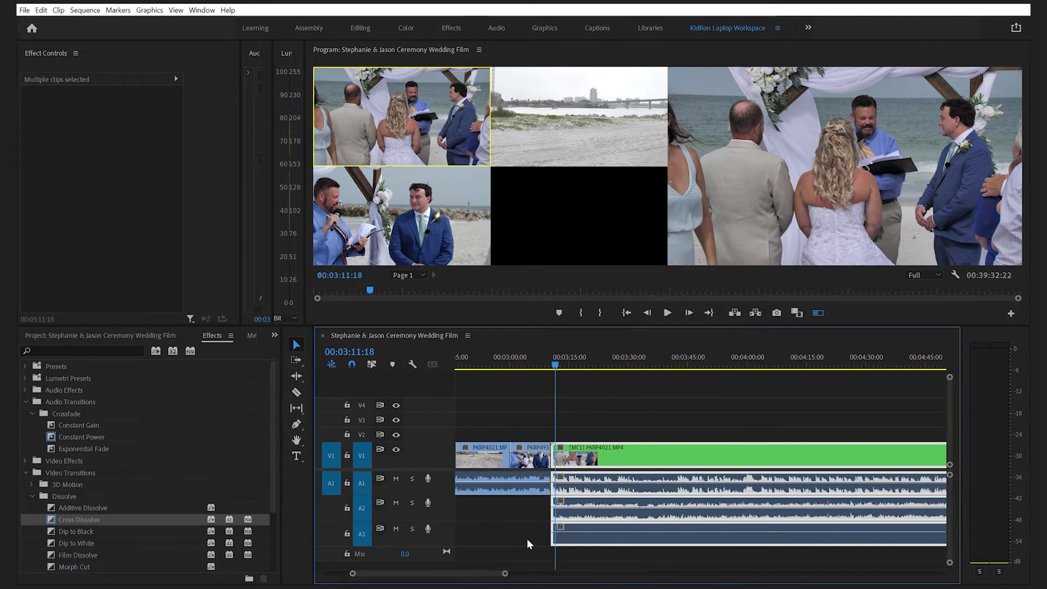
click(594, 478)
click(594, 496)
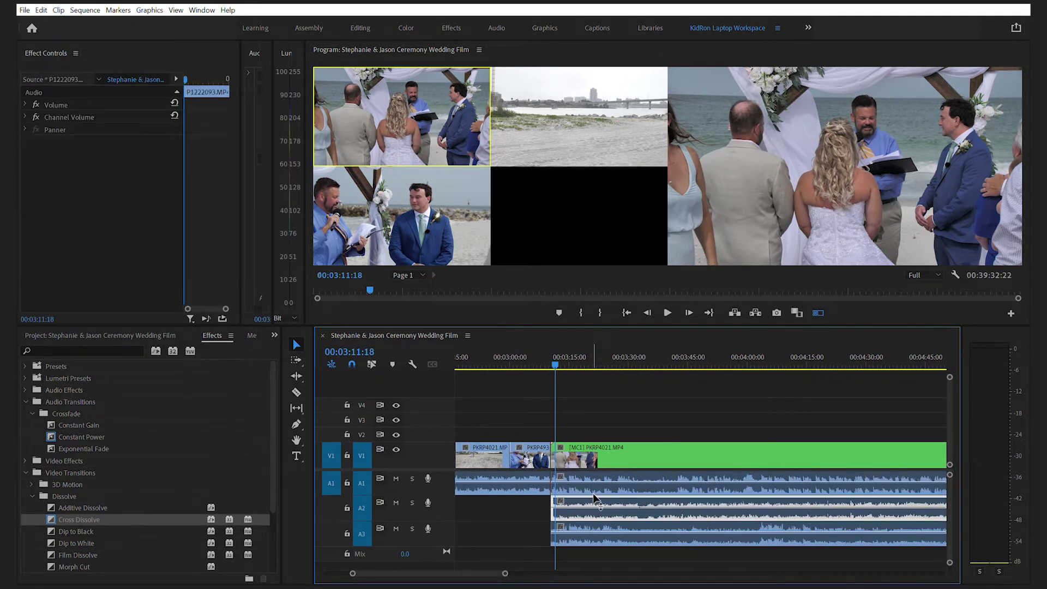
click(597, 526)
key(space)
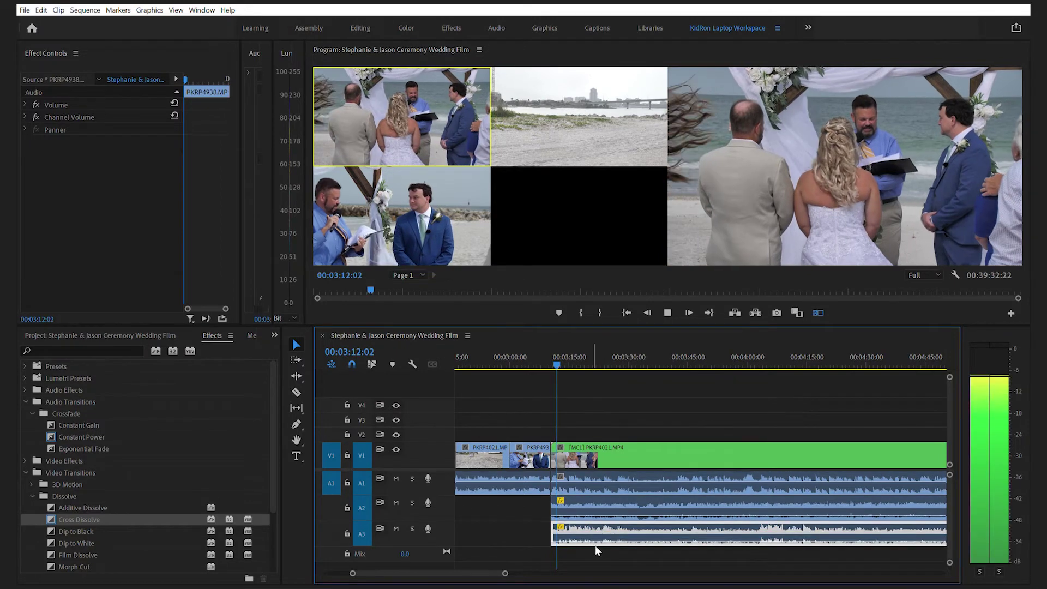
click(545, 346)
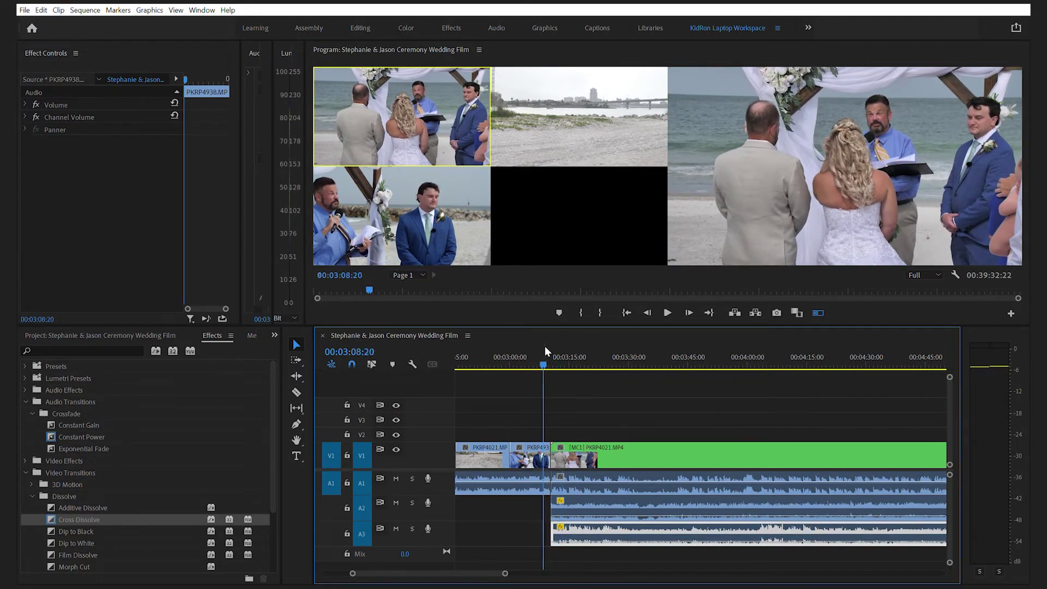
key(space)
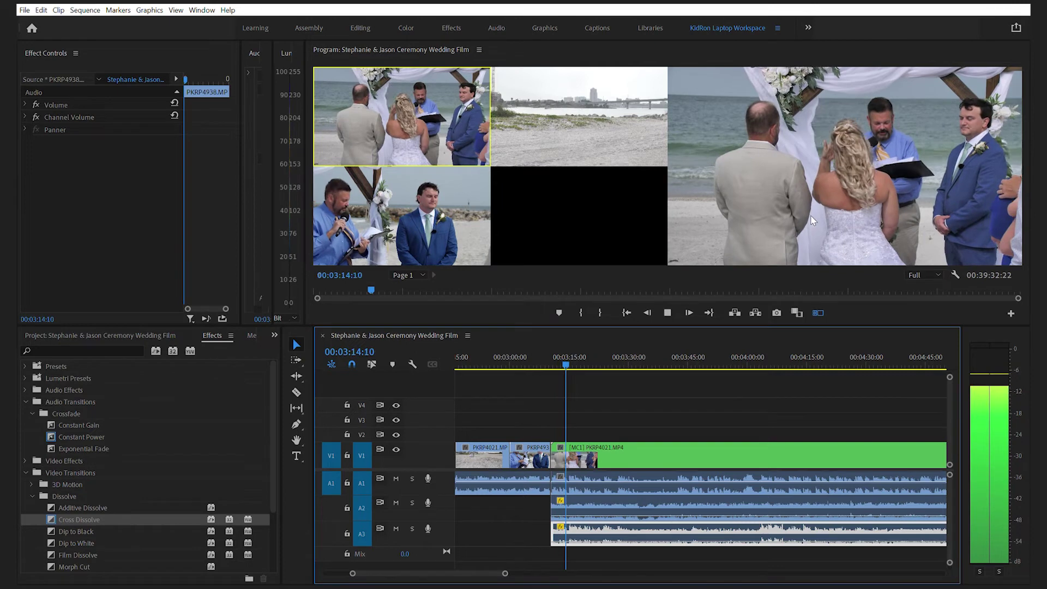
key(space)
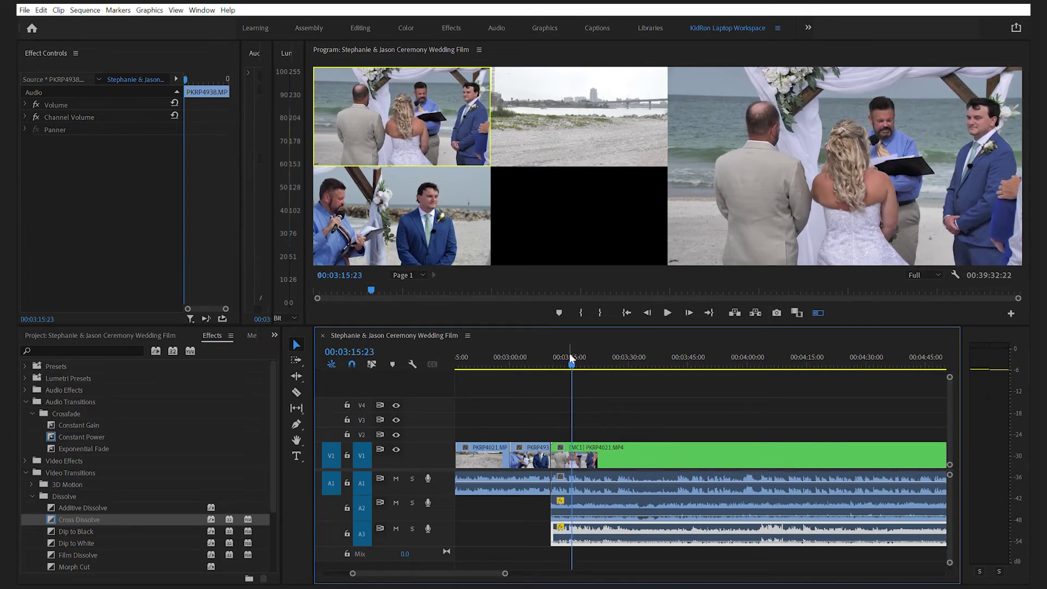
Switch the ceremony clip to camera 3, PKRP4938.MP4, at its start at 00:03:10:15 and play the cut with the multi-camera view off.
drag(574, 354, 551, 353)
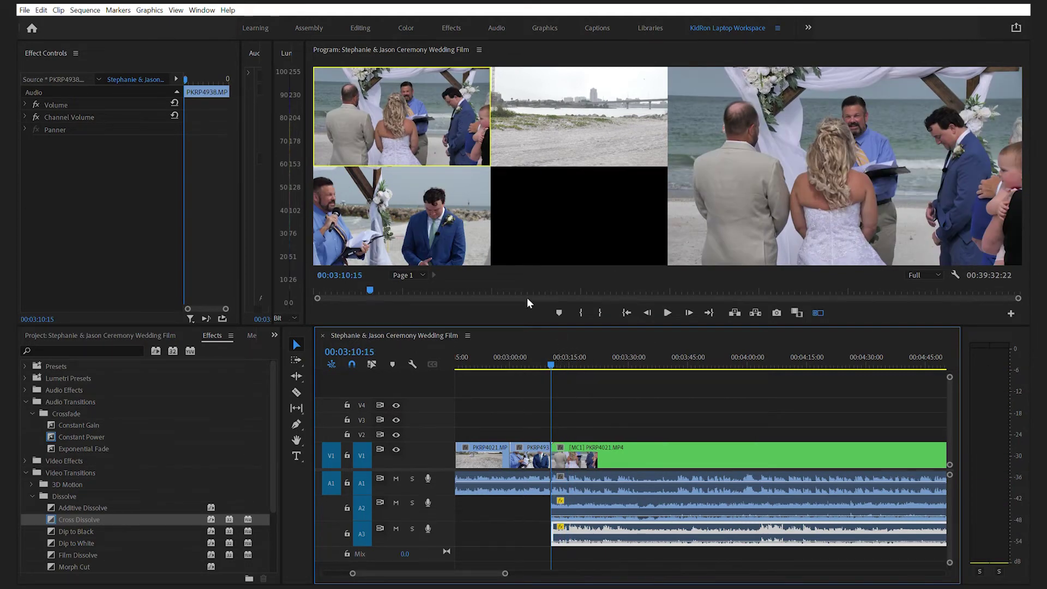
click(400, 243)
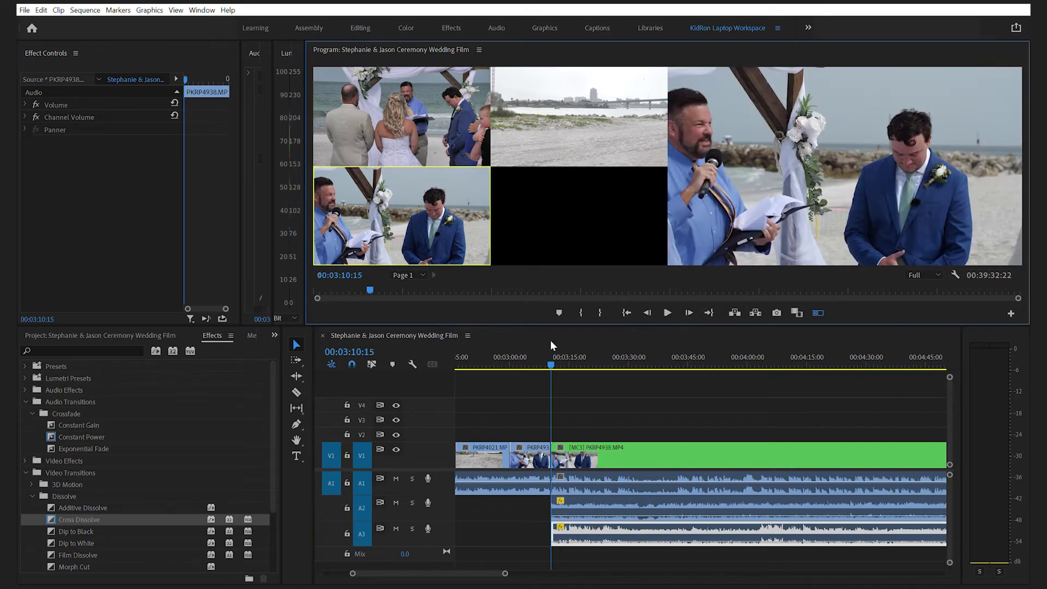
drag(549, 349, 544, 350)
key(space)
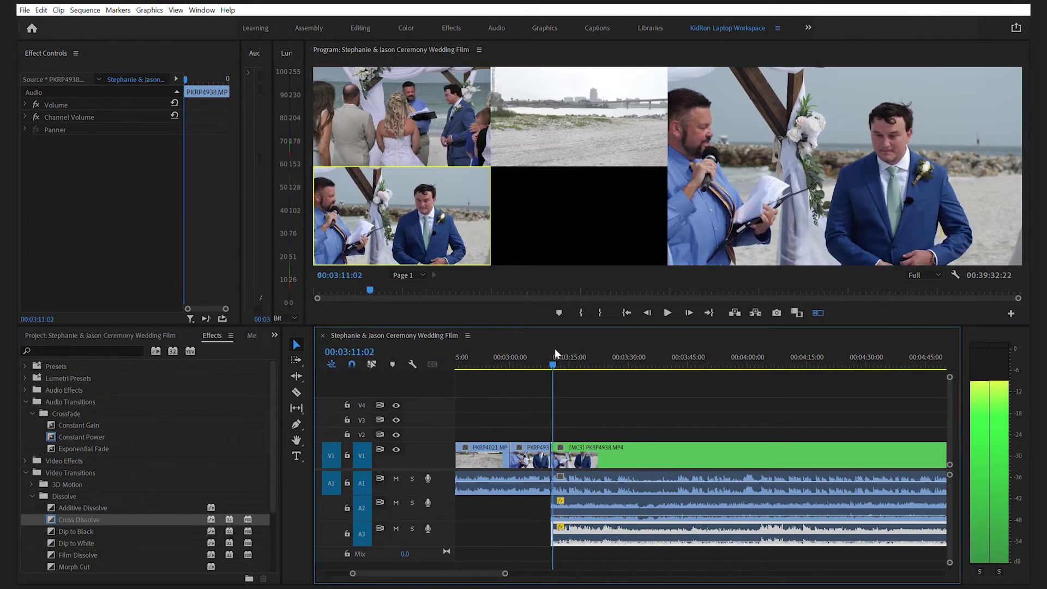
click(818, 312)
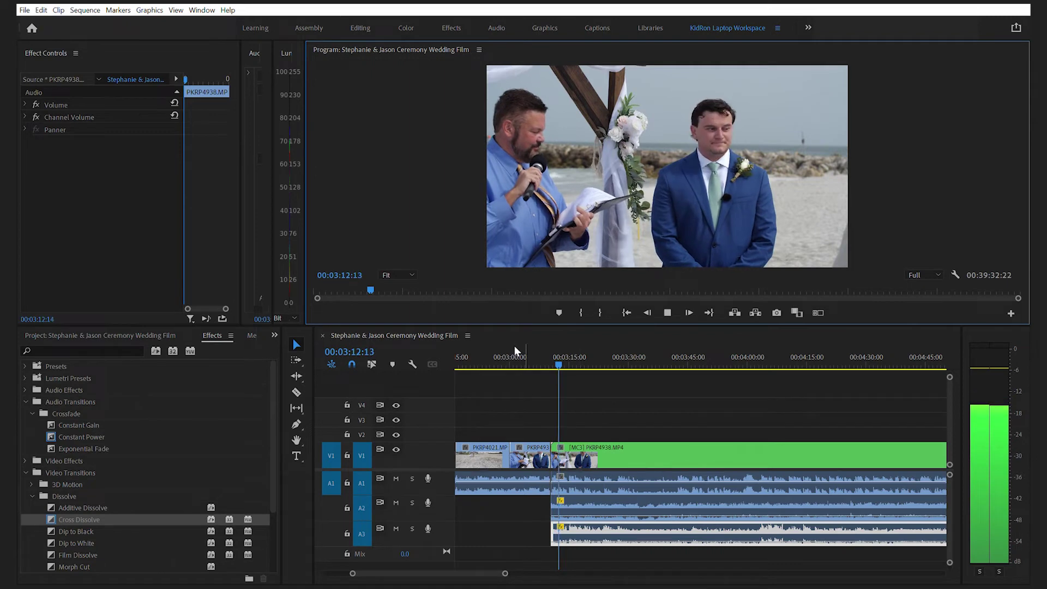
Restore the multi-camera view and switch angles live during playback, cutting from camera 1 to camera 3 and to camera 2.
click(818, 312)
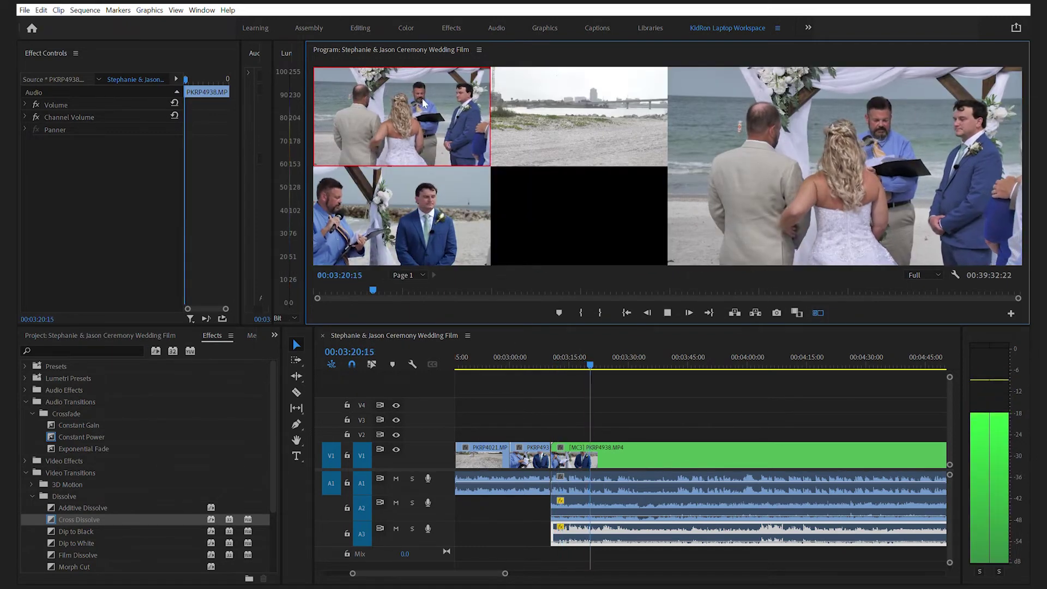
drag(513, 569, 665, 561)
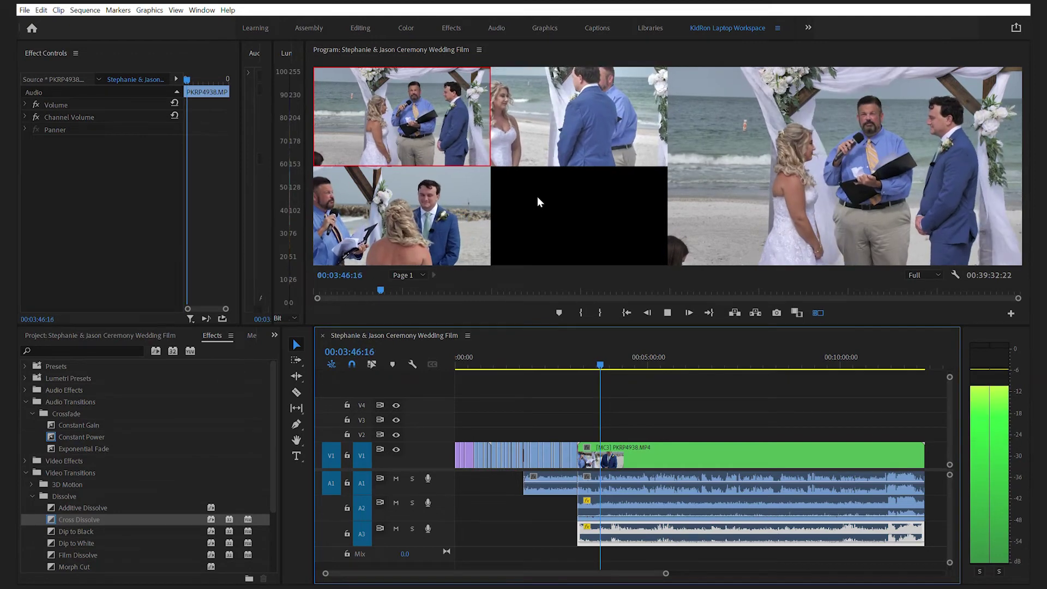
click(453, 195)
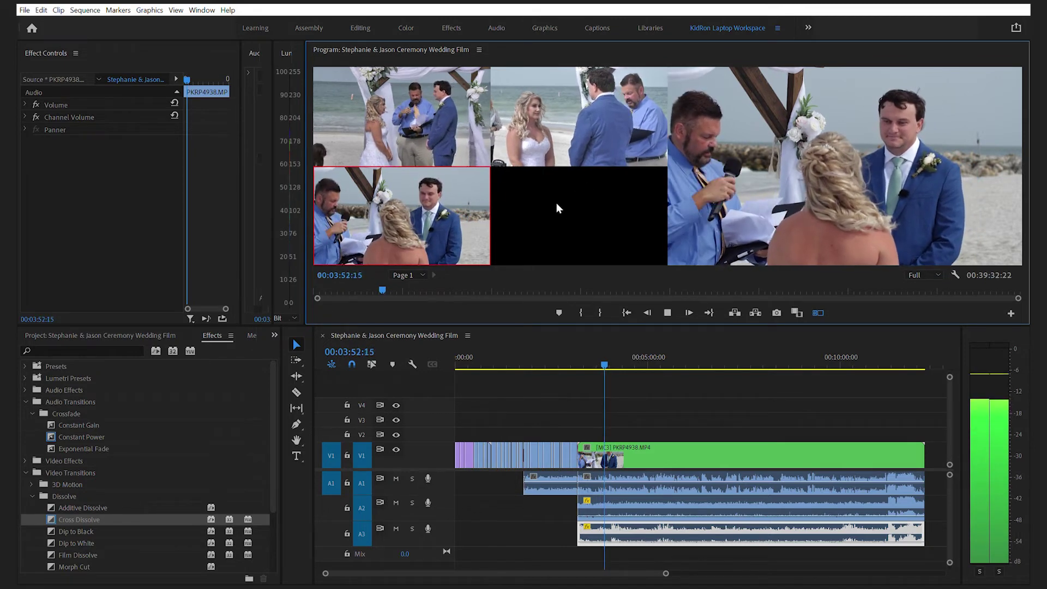
click(577, 110)
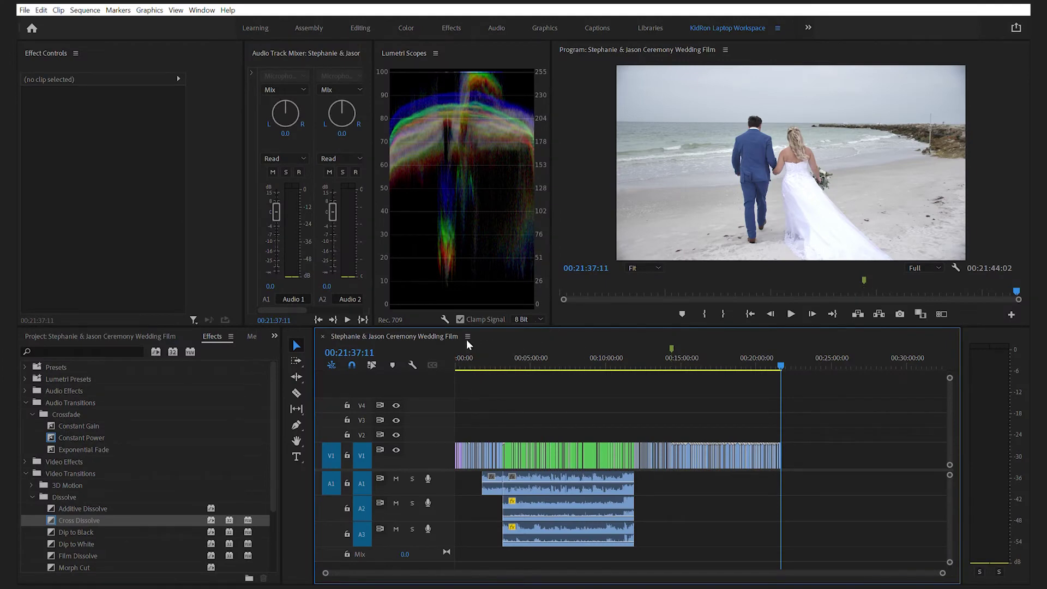
Scrub through the cut ceremony section to about 00:10:15:16, checking it both with and without the multi-camera view.
drag(469, 351, 501, 364)
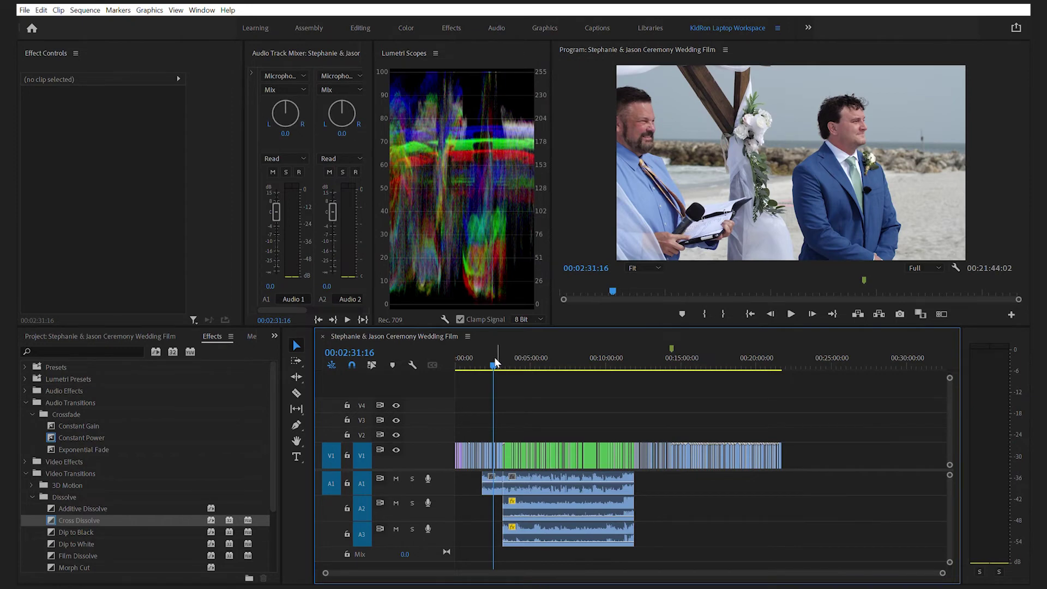
click(509, 349)
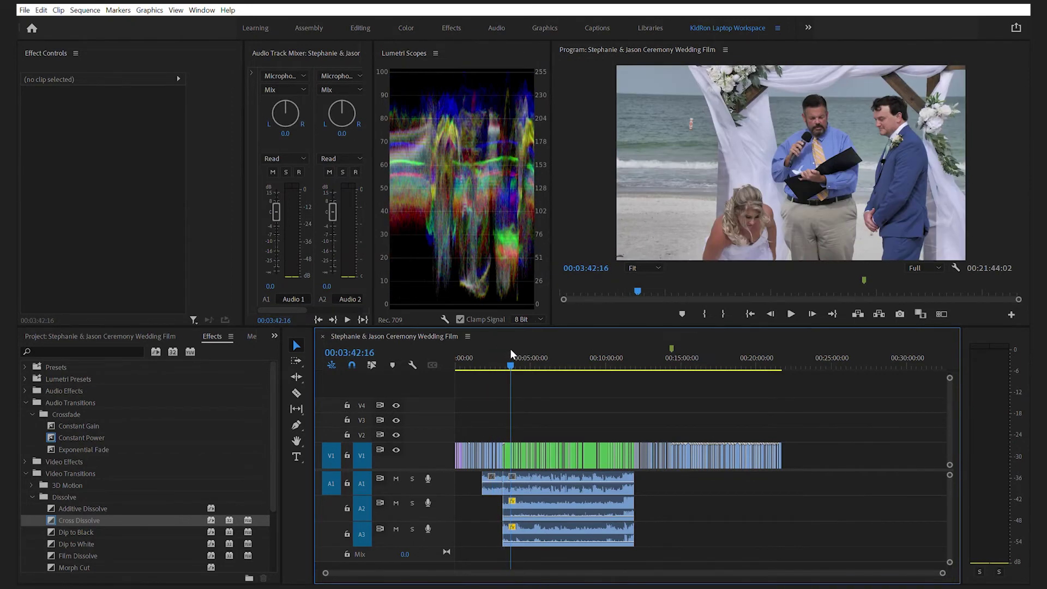
click(941, 314)
drag(514, 352, 609, 352)
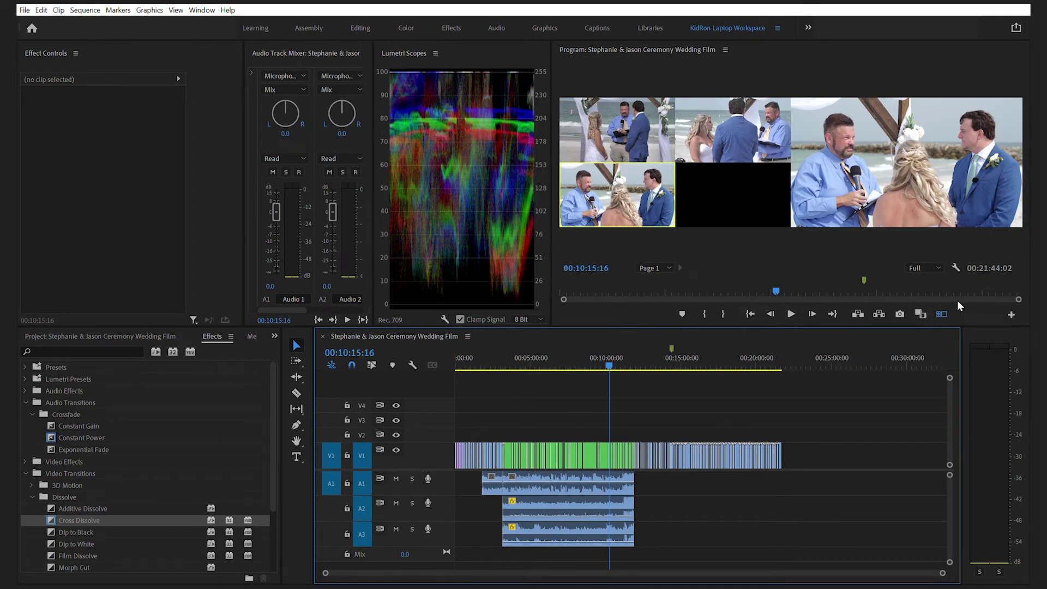
click(942, 308)
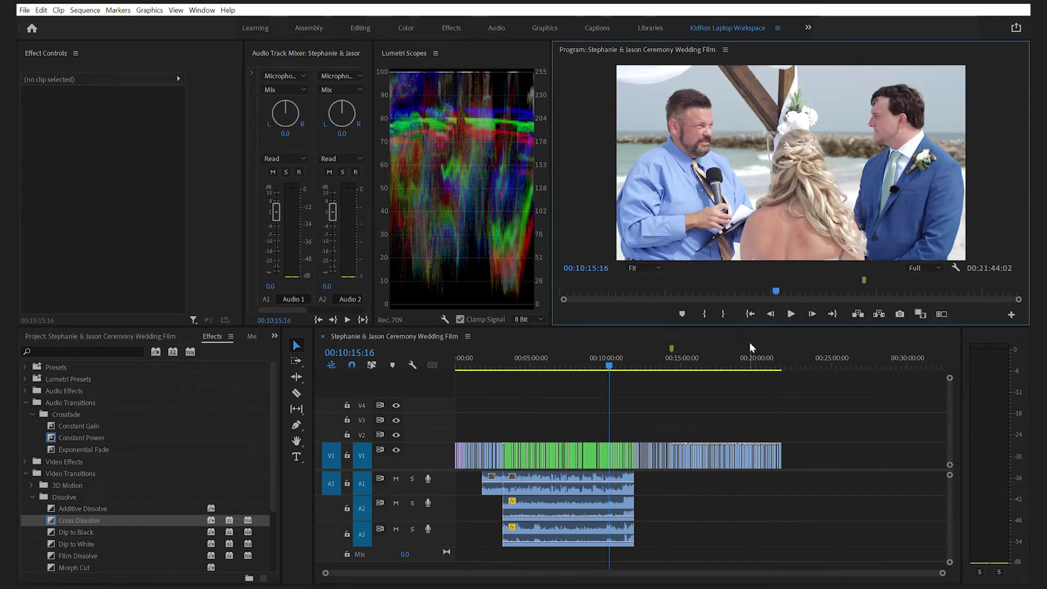
drag(609, 350, 639, 363)
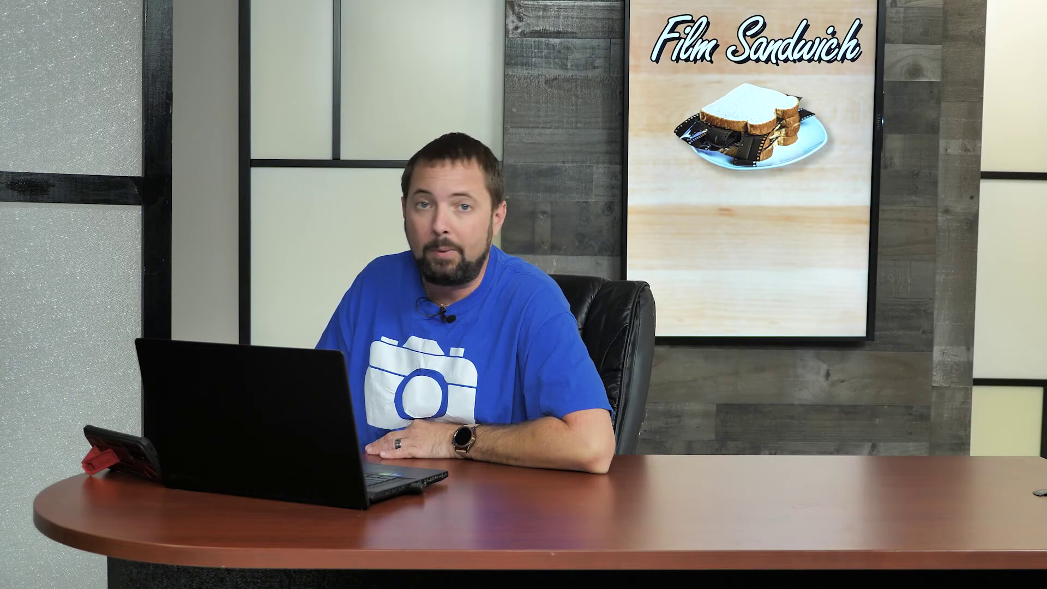
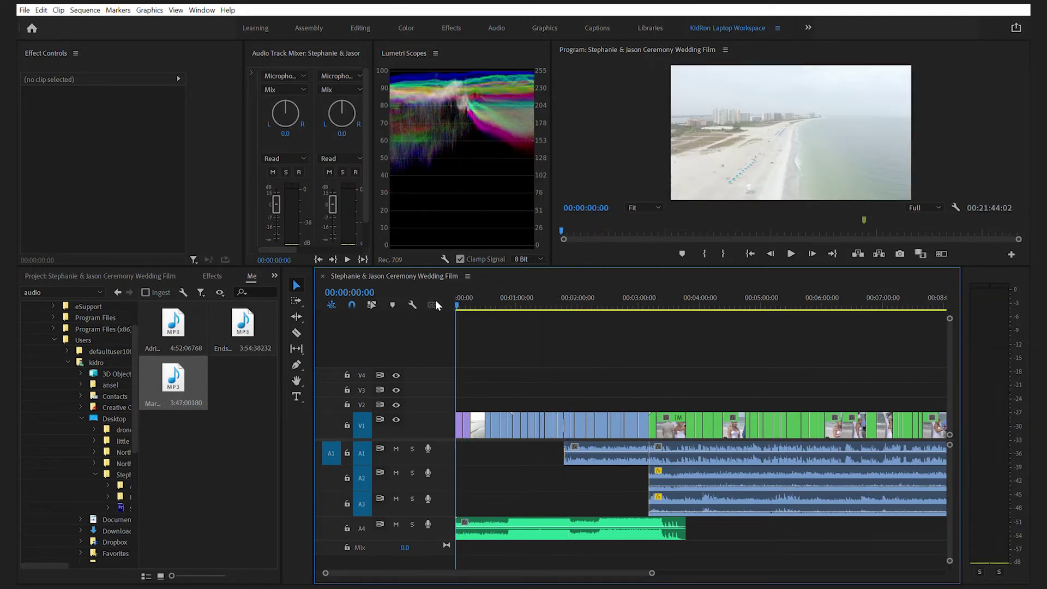
Play the opening with its music and trim the end of the A4 music clip to just past the start of the processional audio.
key(space)
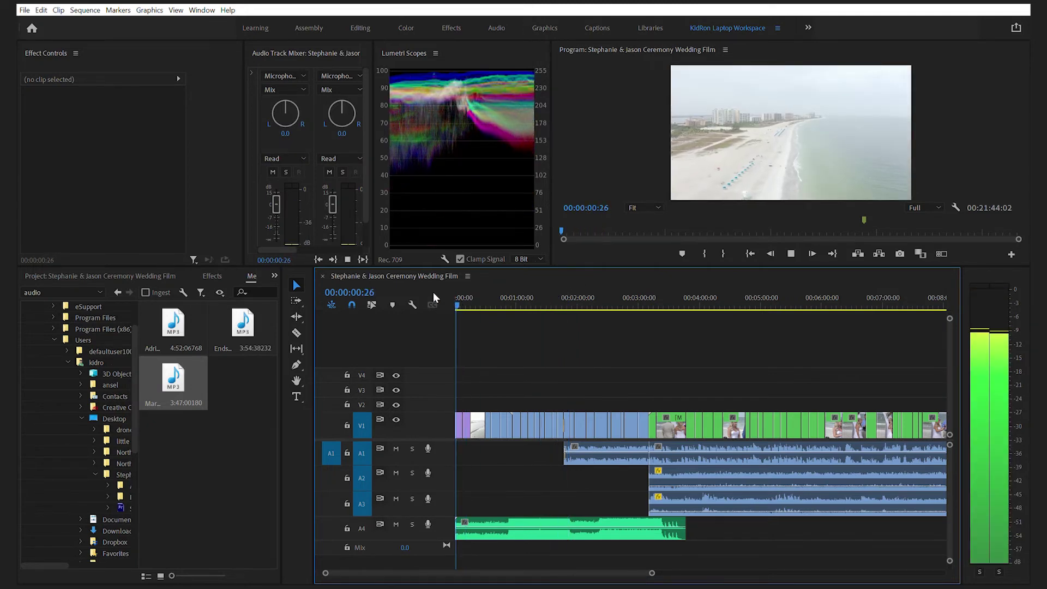
key(space)
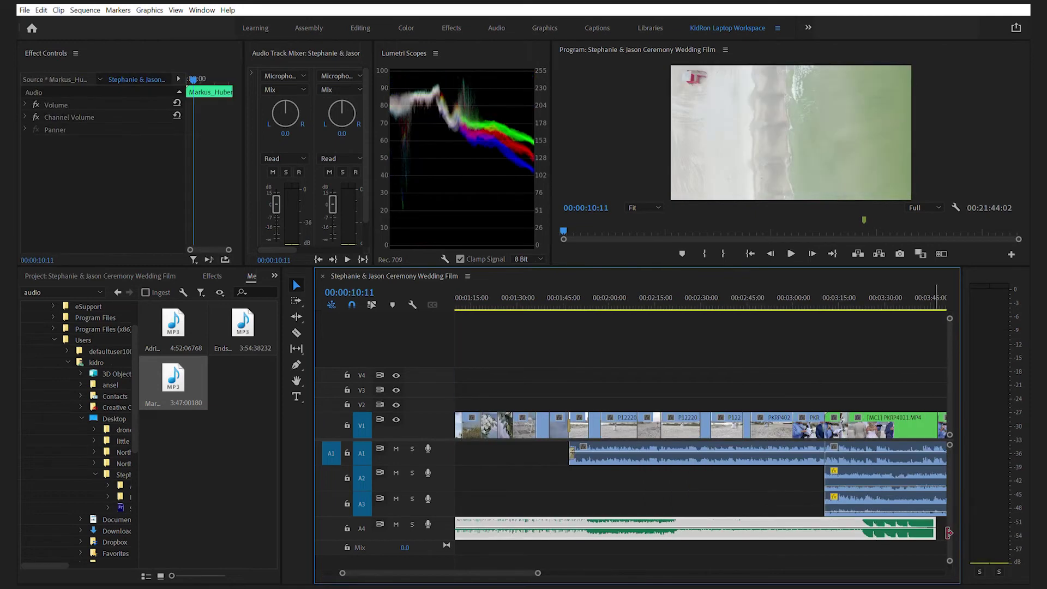
drag(942, 524, 575, 524)
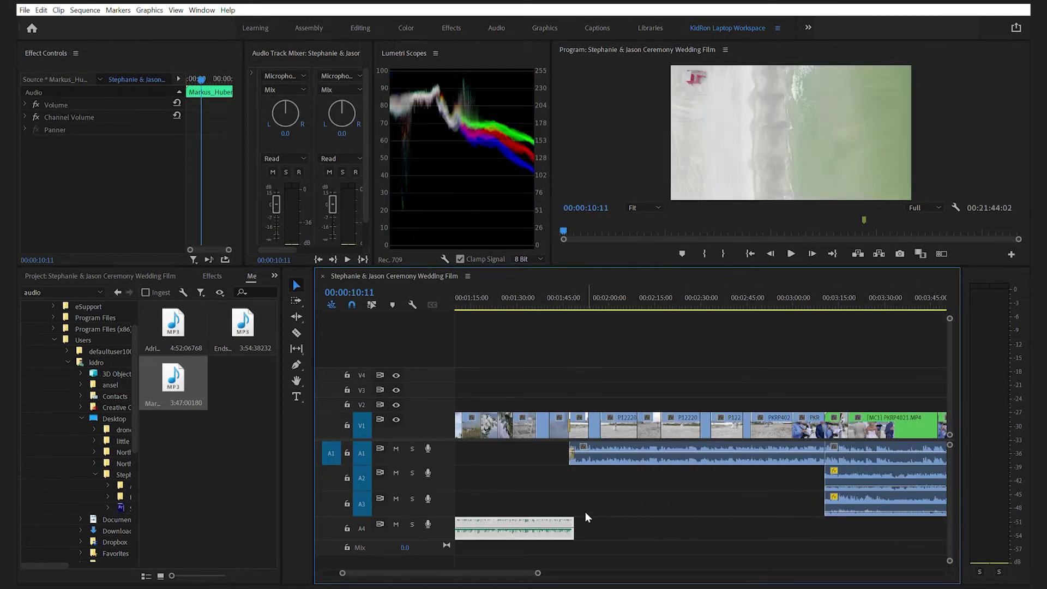
Apply a Constant Power crossfade to the end of the A4 music clip and place the playhead at 00:01:47:12.
click(213, 276)
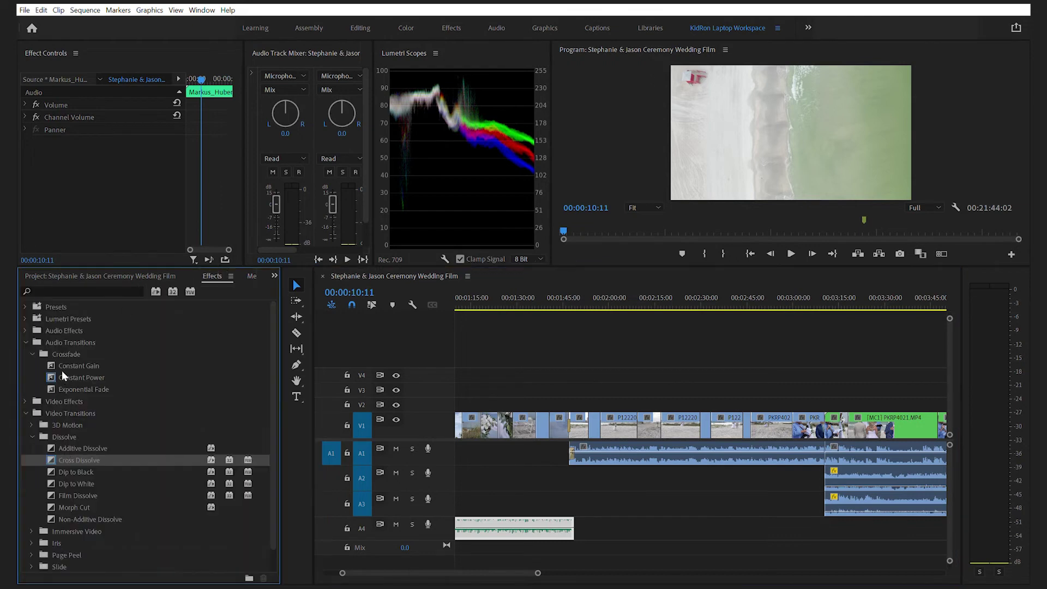
drag(61, 373, 517, 565)
drag(572, 537, 576, 531)
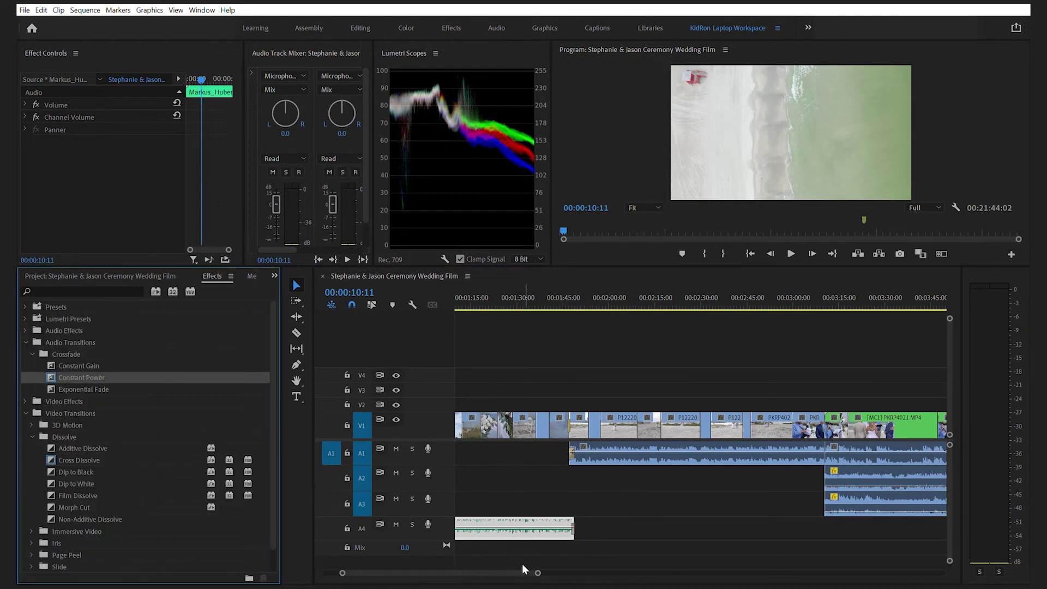
click(571, 298)
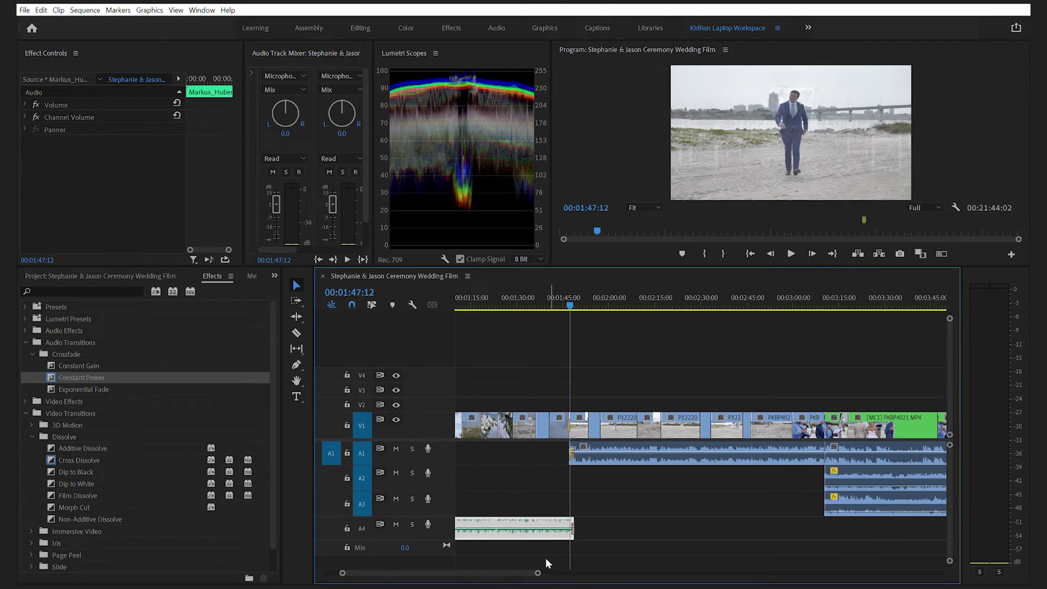
Lengthen the Constant Power fade ending the opening A4 music to 00:00:04:28 and play the transition from 00:01:46:23.
key(equal)
key(equal)
key(equal)
key(equal)
key(equal)
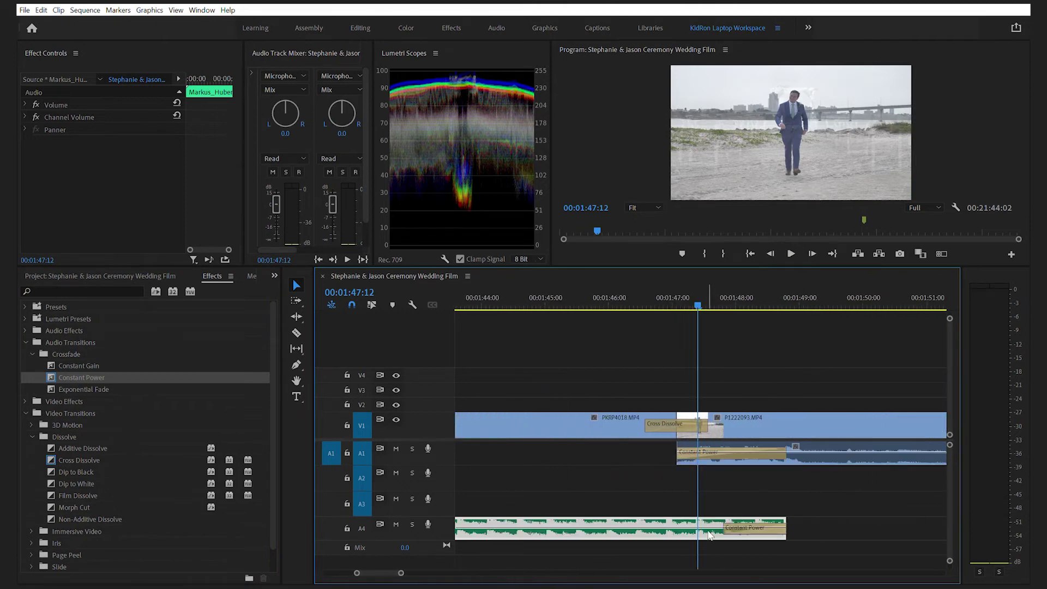
drag(734, 526, 473, 527)
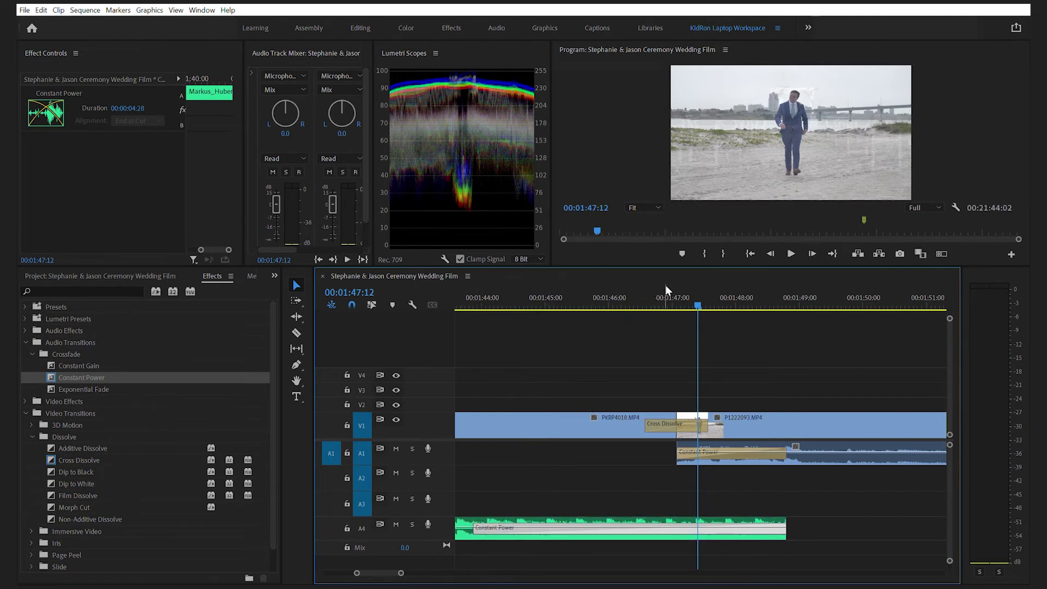
click(657, 301)
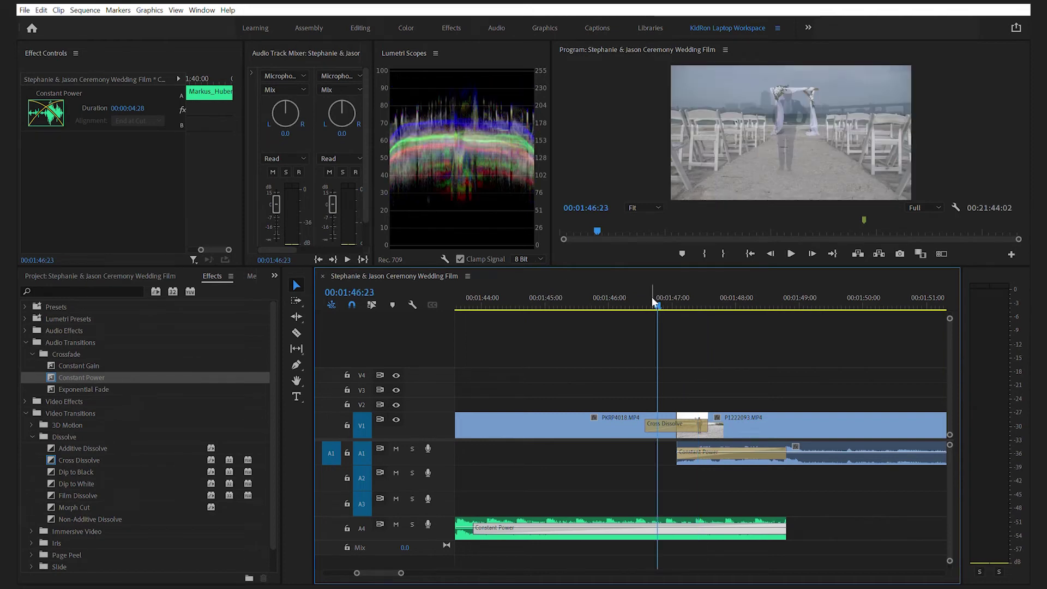
key(space)
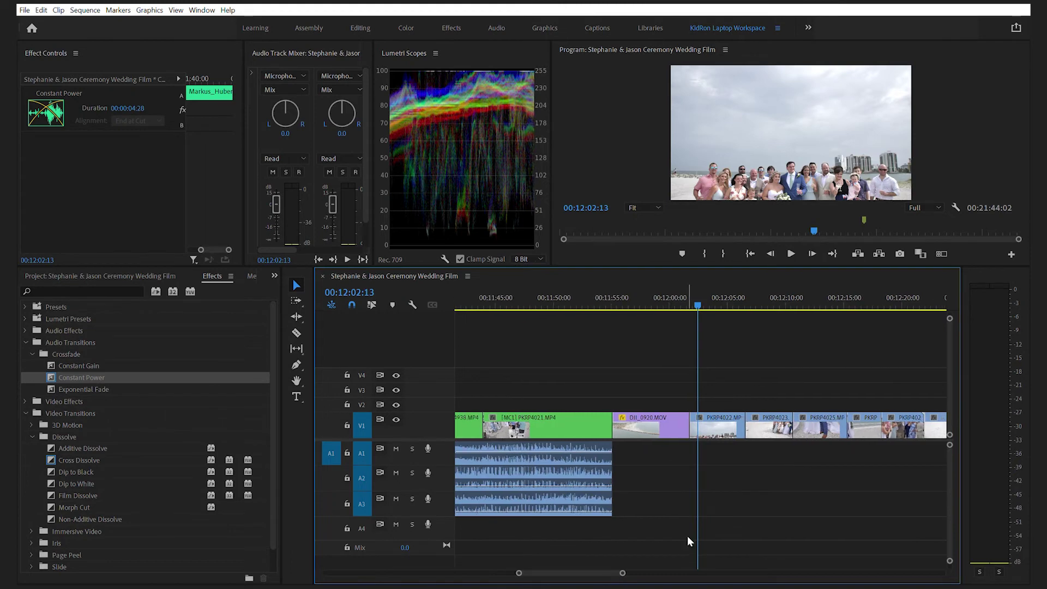
Apply Constant Power fades to the ends of the A1, A2 and A3 ceremony audio, lengthening the A1 fade to 00:00:02:16.
click(88, 378)
drag(608, 507, 612, 506)
drag(90, 375, 583, 463)
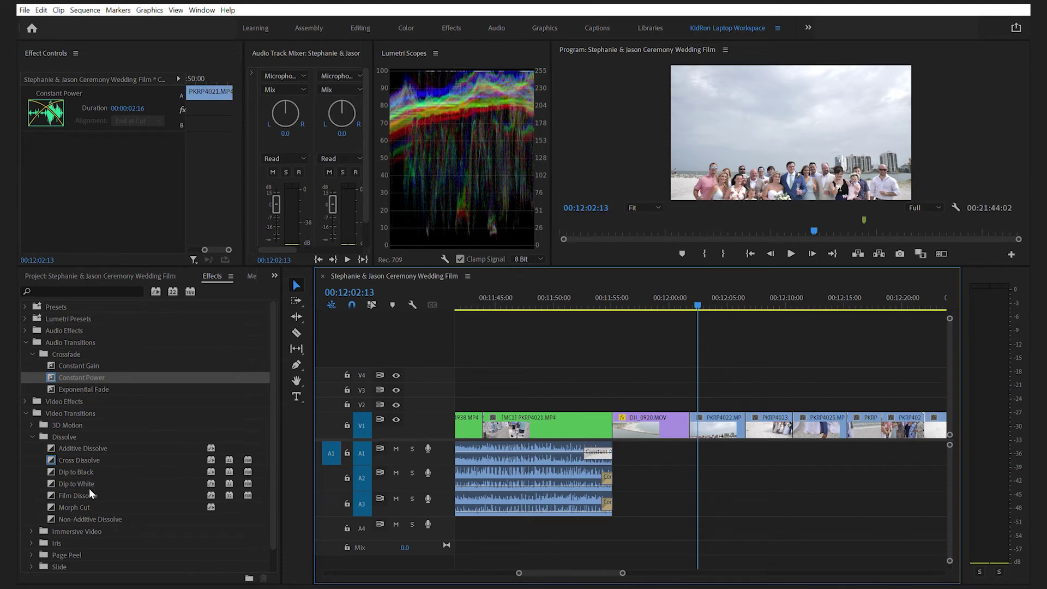
Add a Cross Dissolve between the last ceremony clip PKRP4021.MP4 and DJI_0920.MOV, and play through the transition.
drag(84, 460, 180, 449)
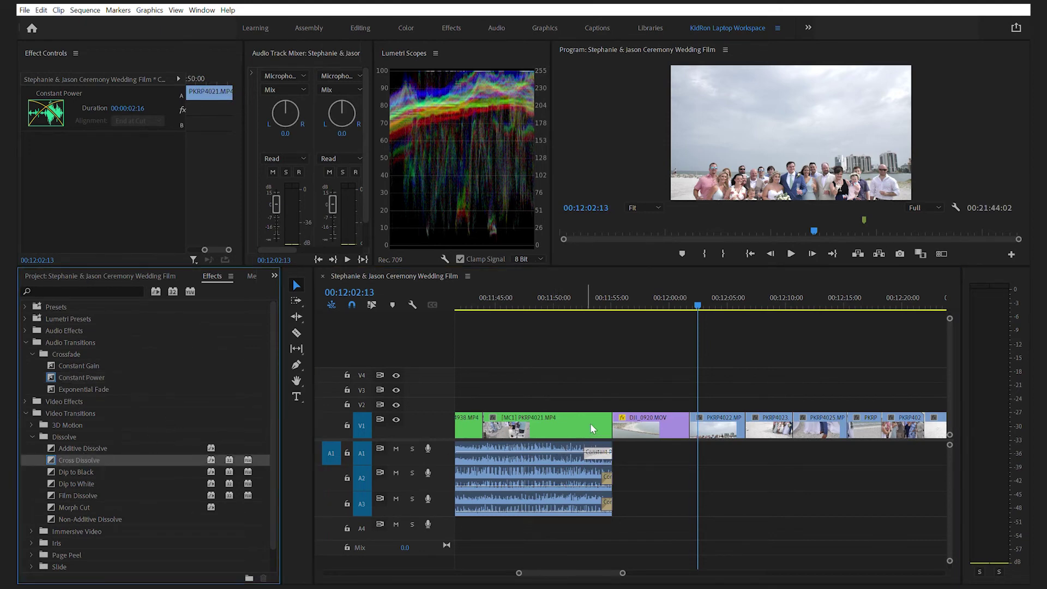
drag(594, 428, 615, 420)
mouse_move(610, 301)
mouse_down()
mouse_move(601, 296)
mouse_move(610, 298)
mouse_up()
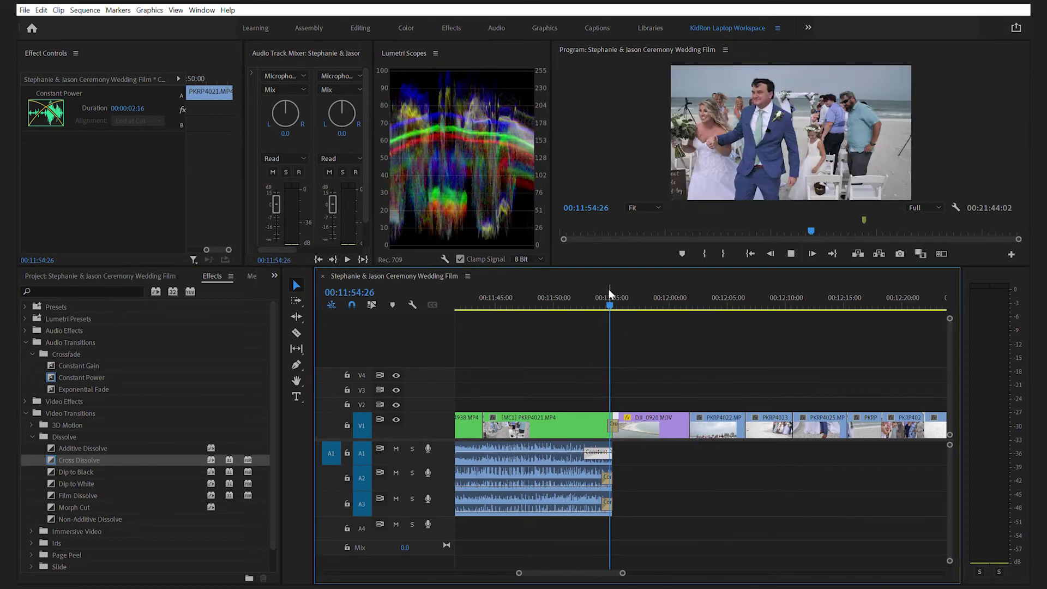
key(space)
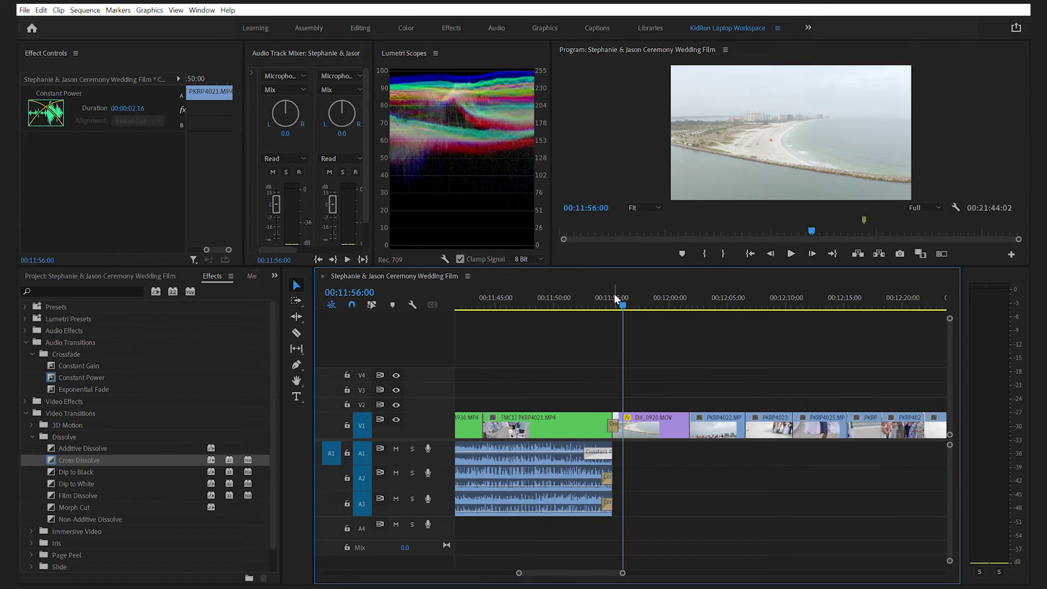
drag(615, 299, 601, 299)
key(space)
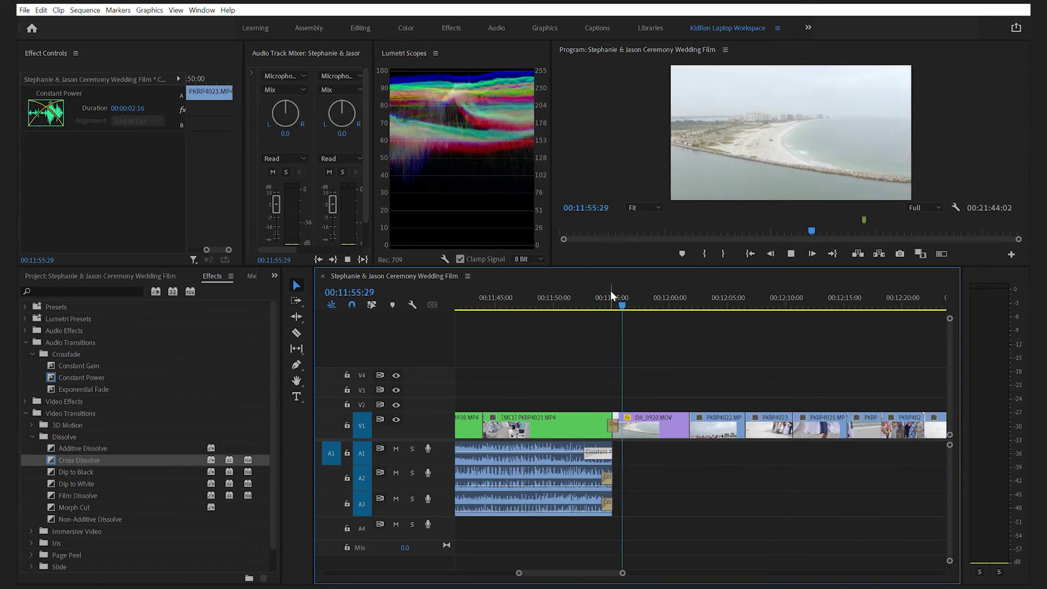
key(space)
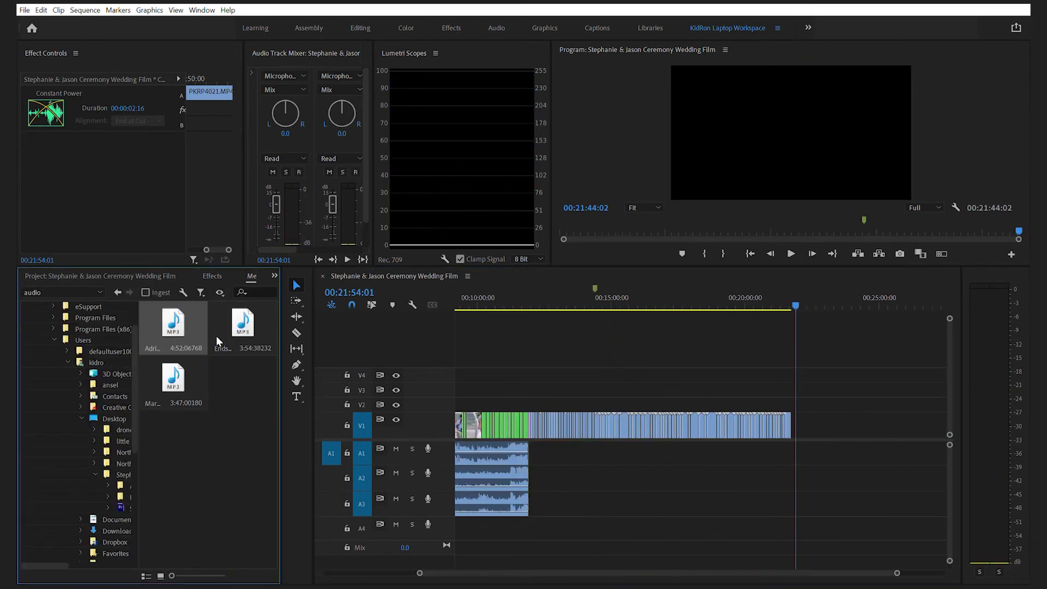
Place the Ends_Of_The_Earth, Cody_Martin and Adrian_Walther music files one after another on A4 following the ceremony.
drag(217, 339, 533, 532)
mouse_move(243, 328)
mouse_down()
mouse_move(671, 475)
mouse_move(680, 526)
mouse_up()
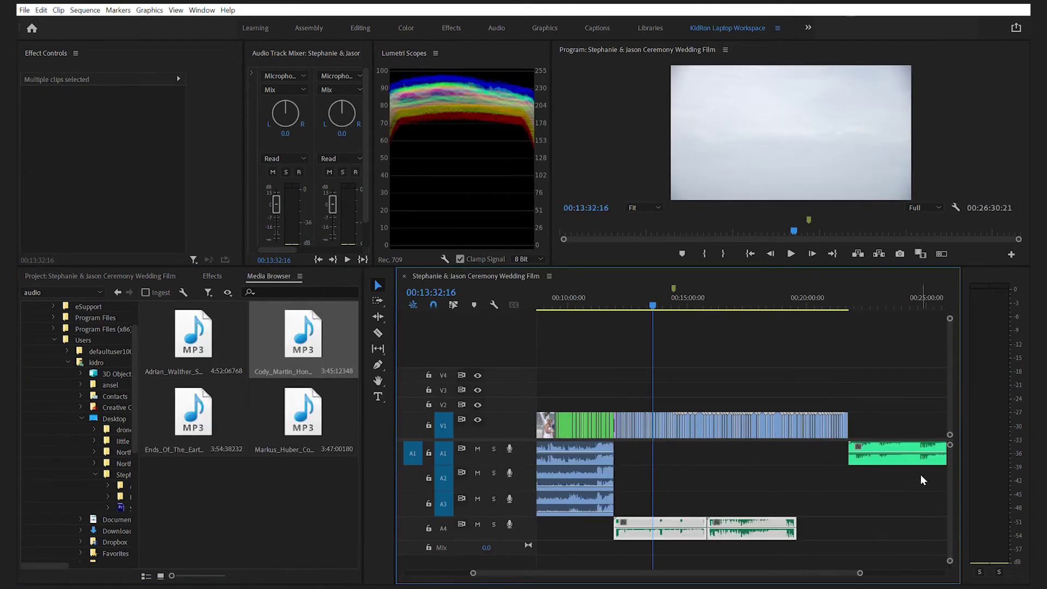
drag(922, 480, 825, 527)
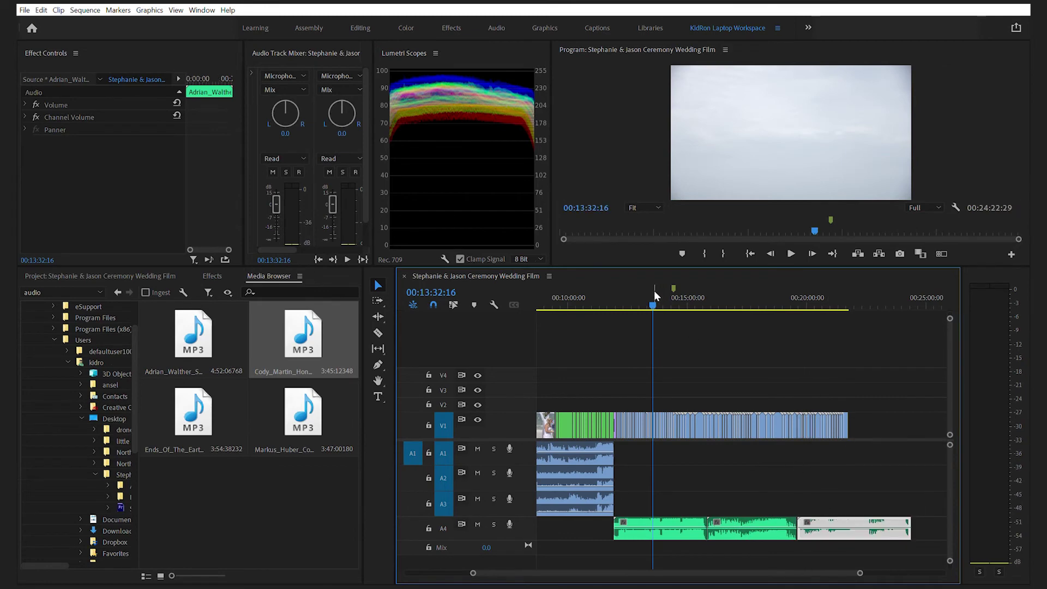
Apply a 00:00:01:11 Constant Power fade to the start of the first A4 song after the ceremony and play the transition.
drag(860, 572, 683, 565)
key(Up)
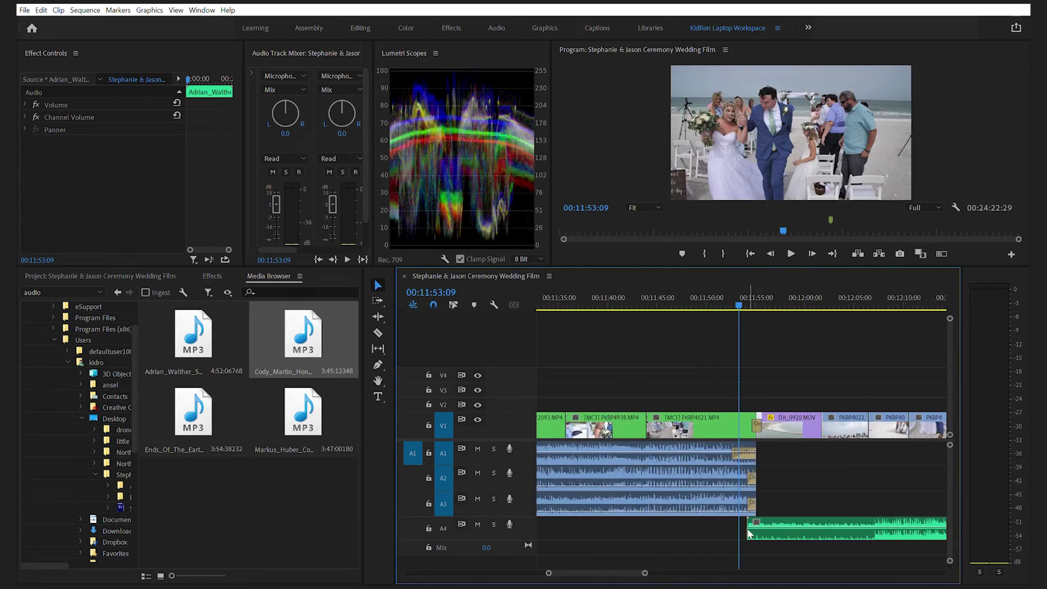
click(212, 276)
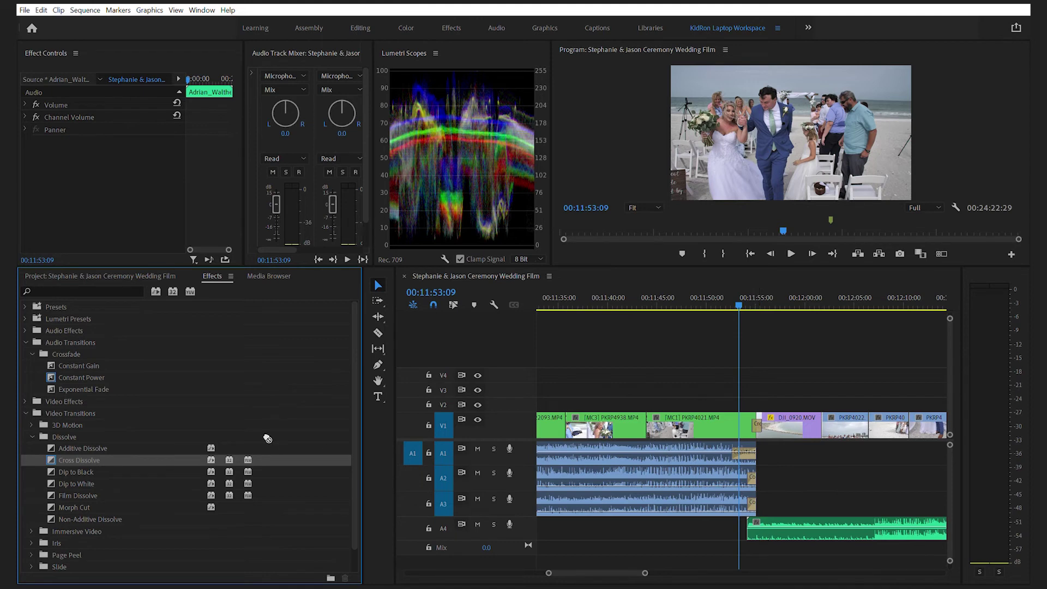
click(104, 380)
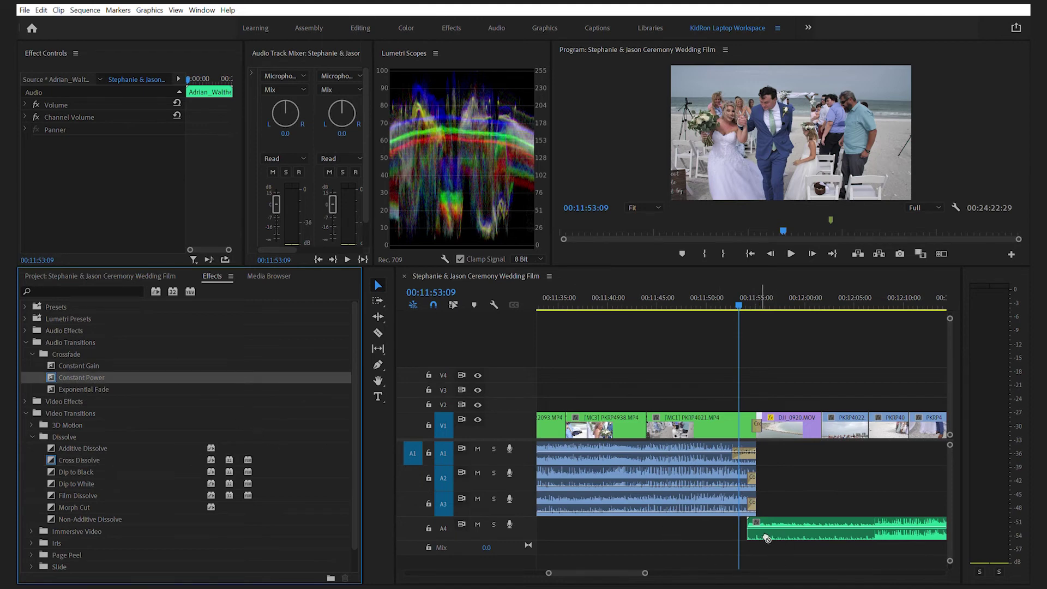
drag(768, 539, 766, 523)
drag(646, 572, 618, 563)
scroll(763, 542, down, 3)
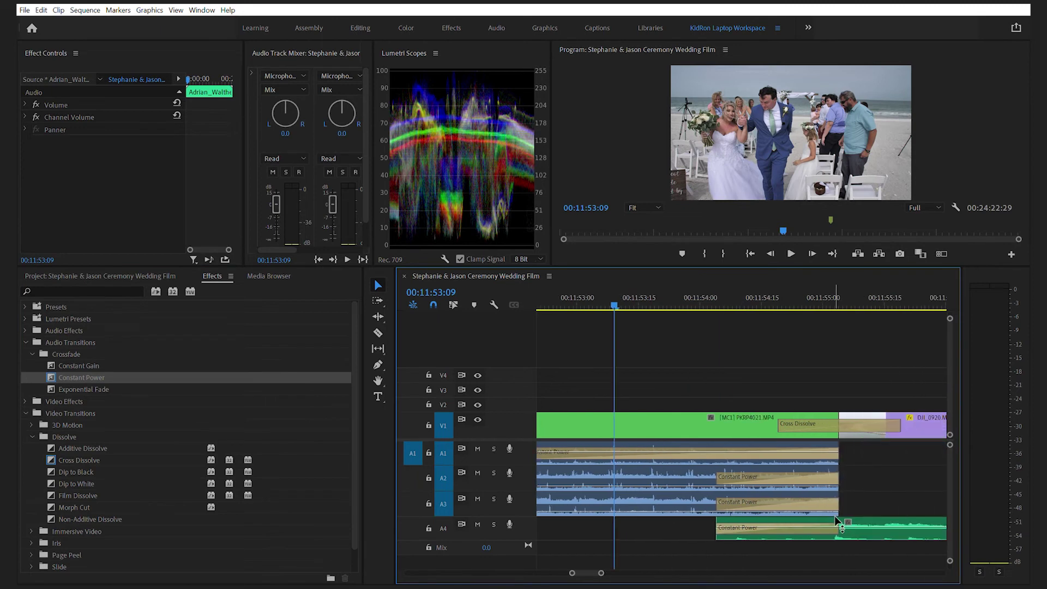
drag(842, 517, 884, 519)
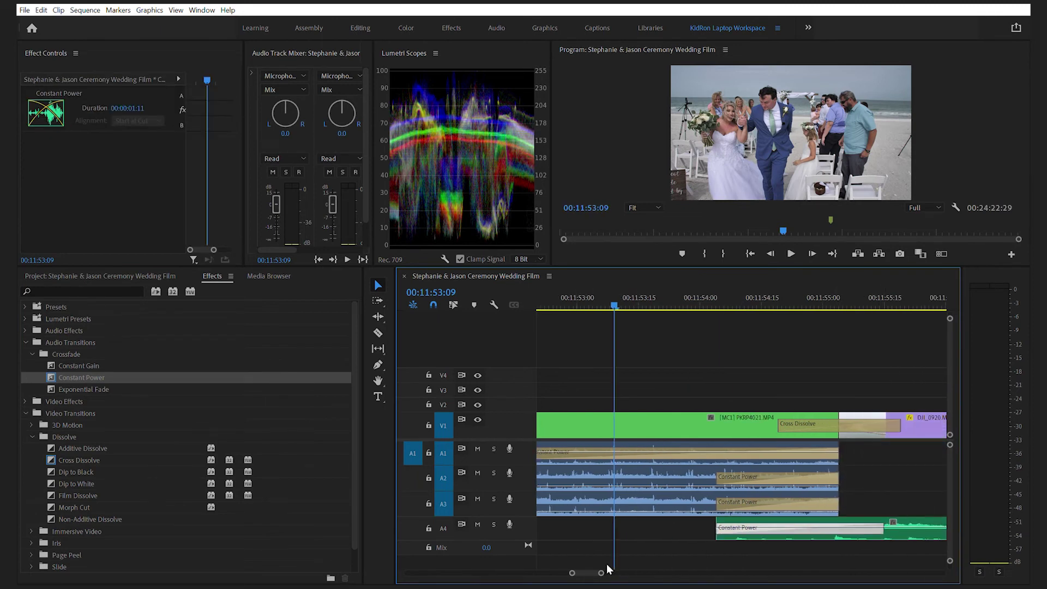
key(space)
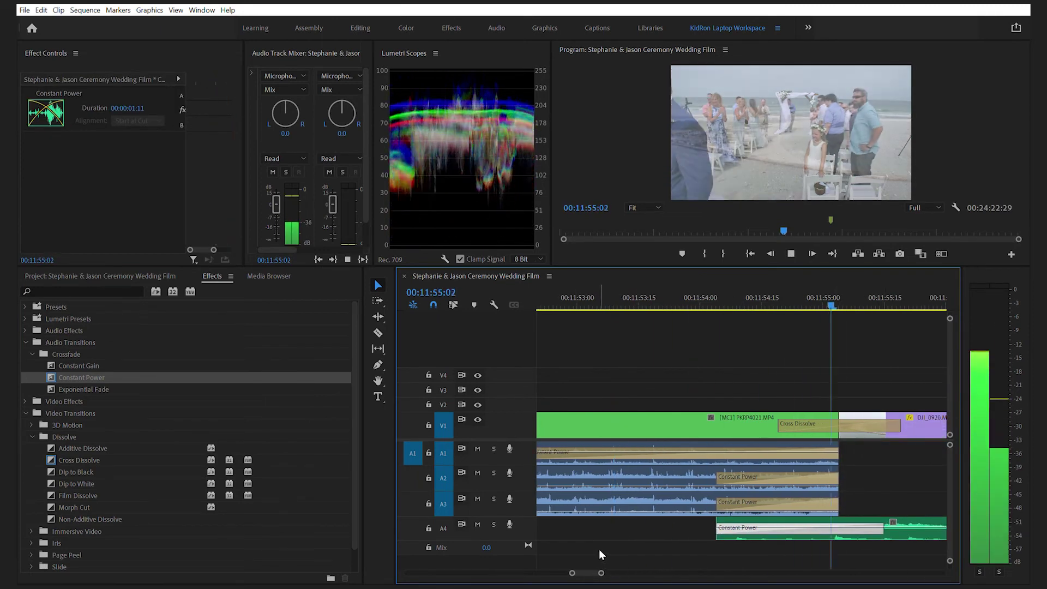
drag(601, 573, 746, 562)
key(space)
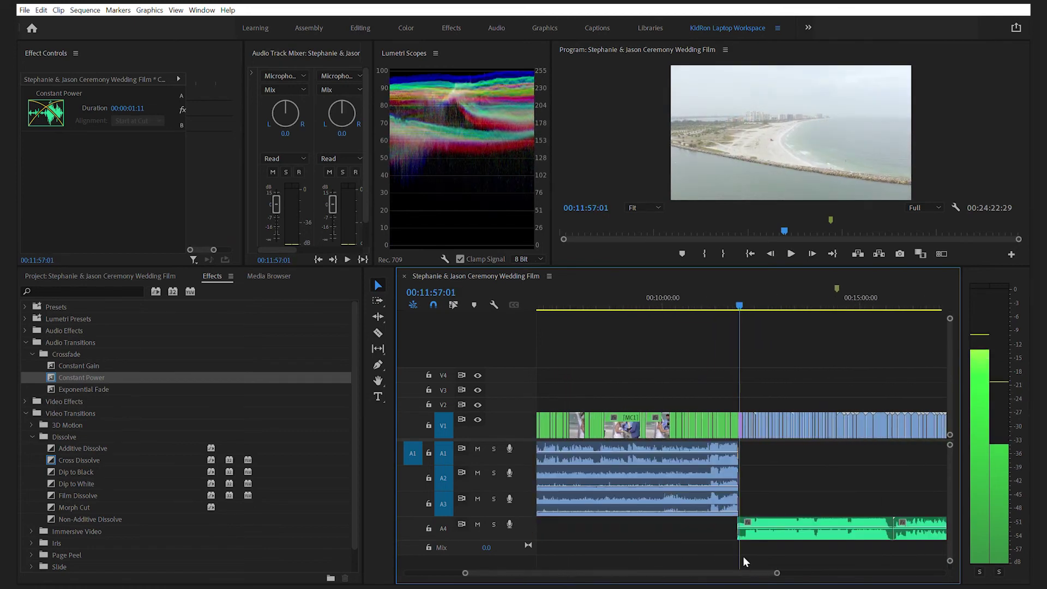
Move the Cody_Martin song earlier over the previous song's quiet ending, apply Constant Power at its start, and play the join.
scroll(699, 547, down, 5)
drag(663, 283, 681, 283)
drag(823, 567, 726, 562)
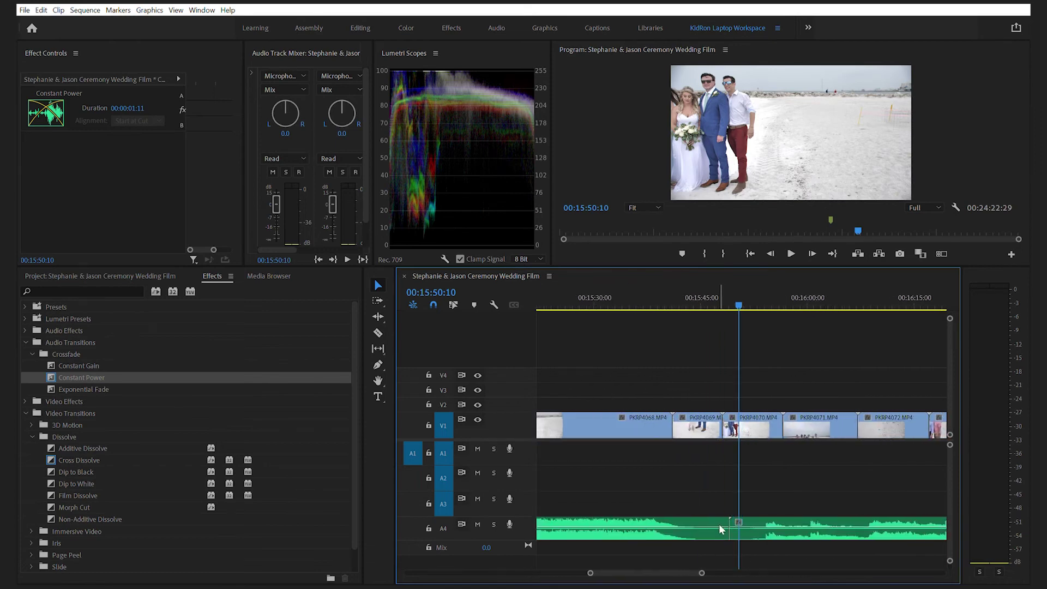
mouse_move(728, 526)
mouse_down()
mouse_move(690, 526)
mouse_move(777, 516)
mouse_move(701, 528)
mouse_move(710, 528)
mouse_up()
click(103, 377)
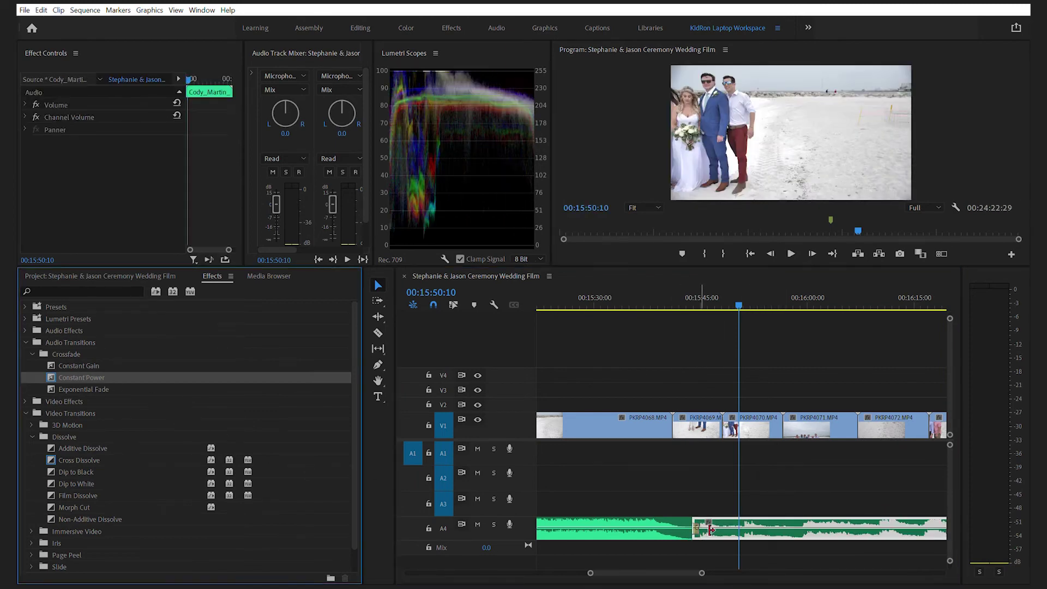
drag(704, 571, 682, 572)
click(619, 295)
key(space)
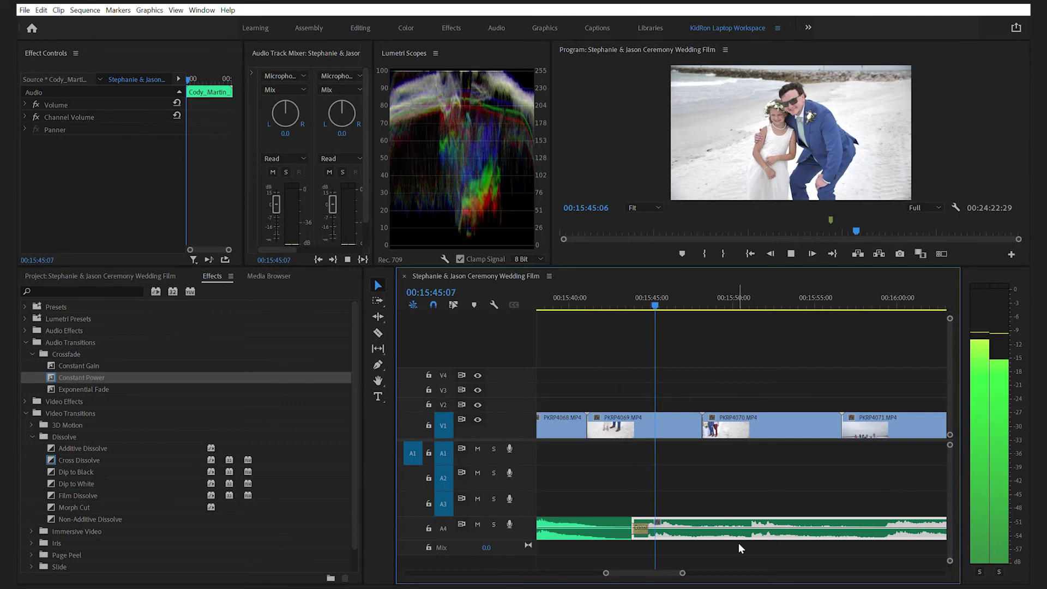
drag(683, 572, 761, 567)
key(space)
Trim the end of the Cody_Martin song, butt the Adrian_Walther song against it, add a Constant Power crossfade, and play the join.
click(675, 294)
drag(784, 573, 758, 573)
drag(728, 515, 696, 515)
drag(787, 514, 709, 521)
click(88, 364)
key(Down)
drag(713, 576, 715, 528)
click(696, 304)
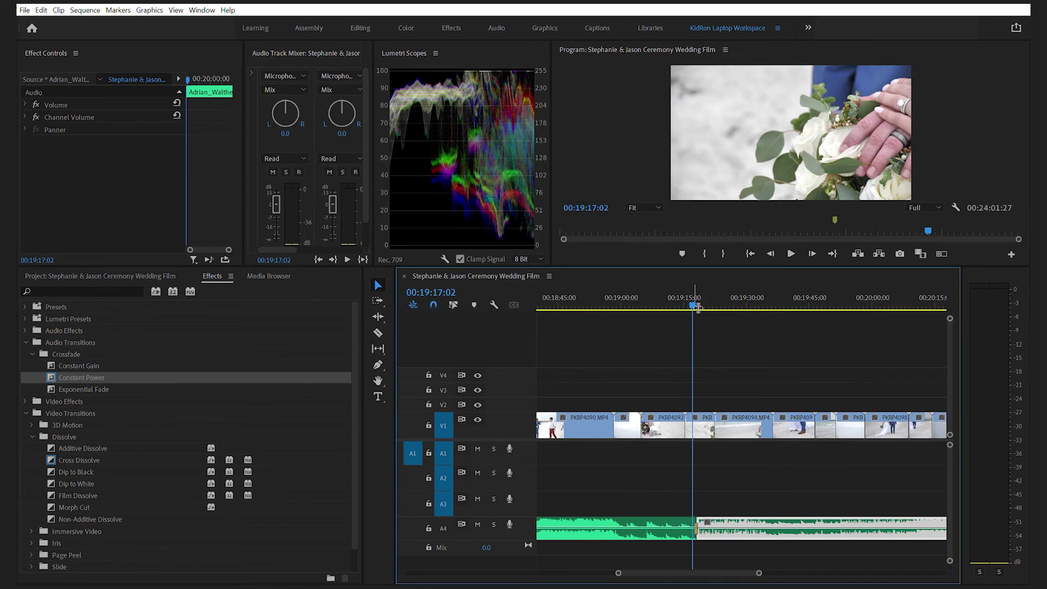
key(space)
key(space)
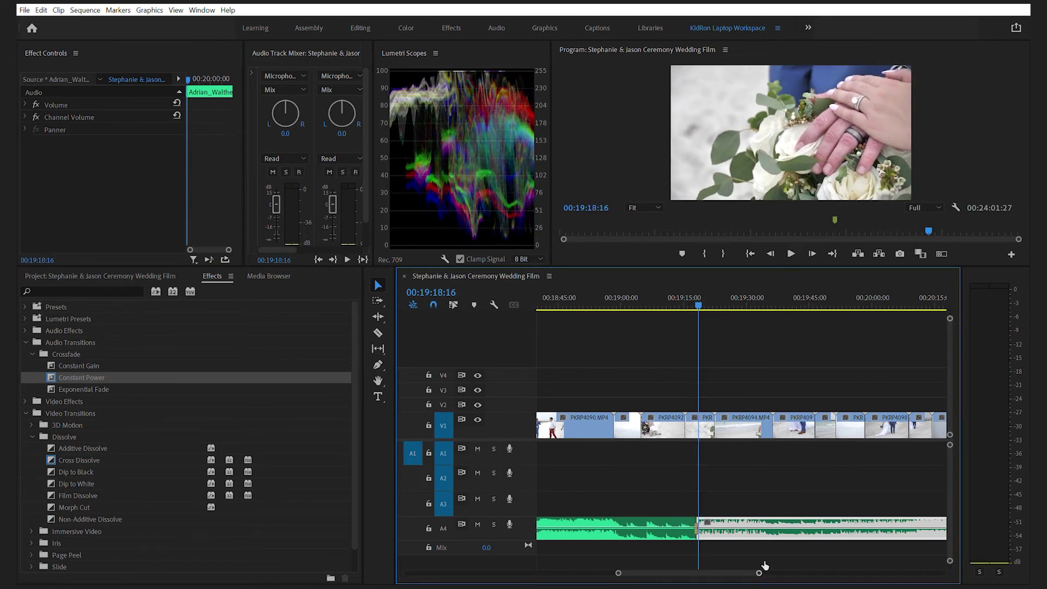
Trim the end of the last A4 song to match the end of the video at 00:21:44:02.
drag(760, 573, 734, 572)
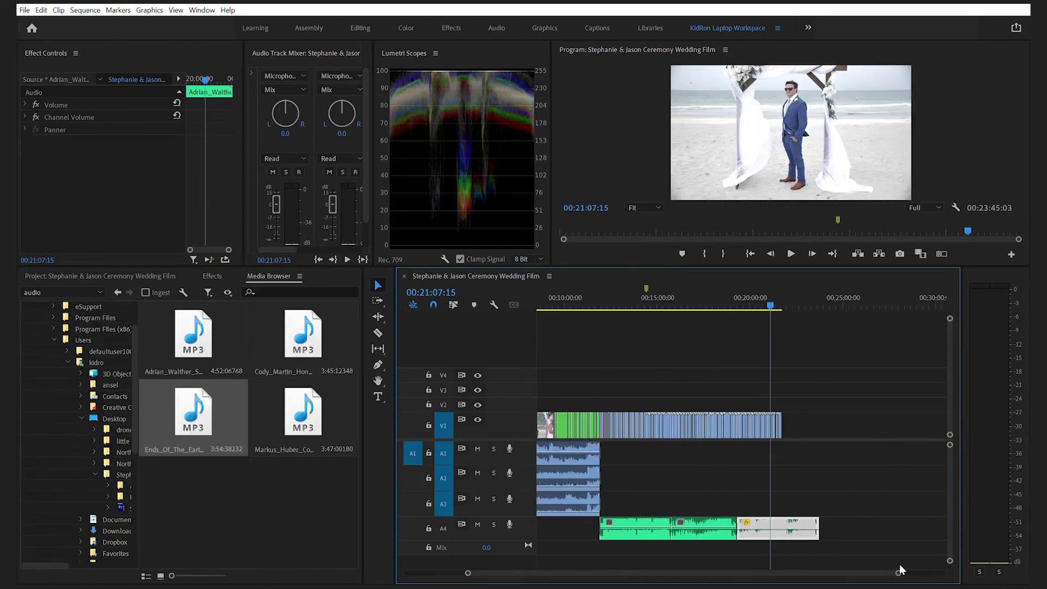
drag(899, 572, 852, 572)
drag(906, 516, 775, 517)
drag(832, 573, 778, 573)
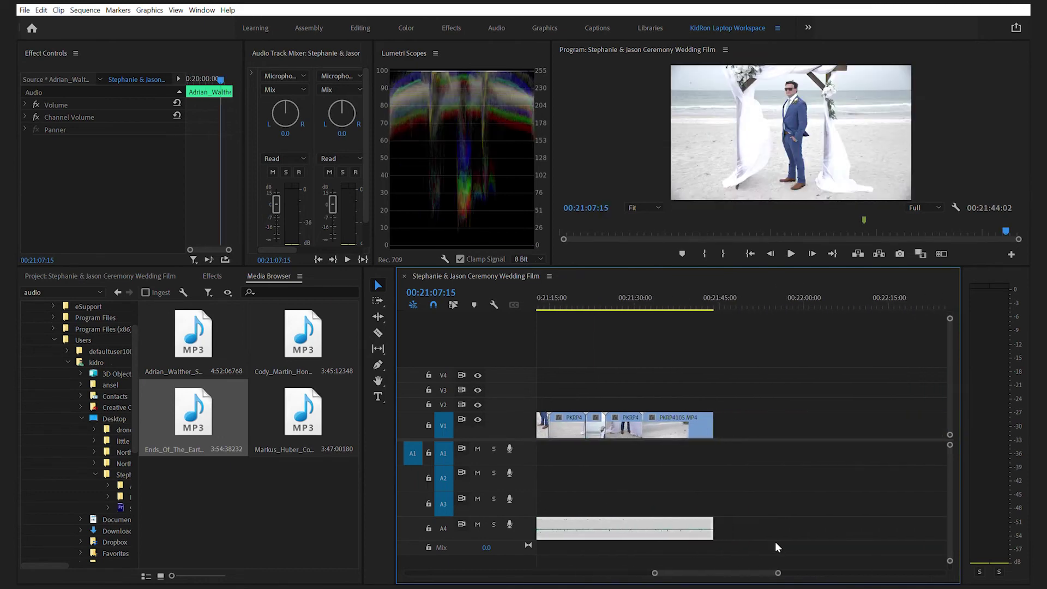
click(719, 518)
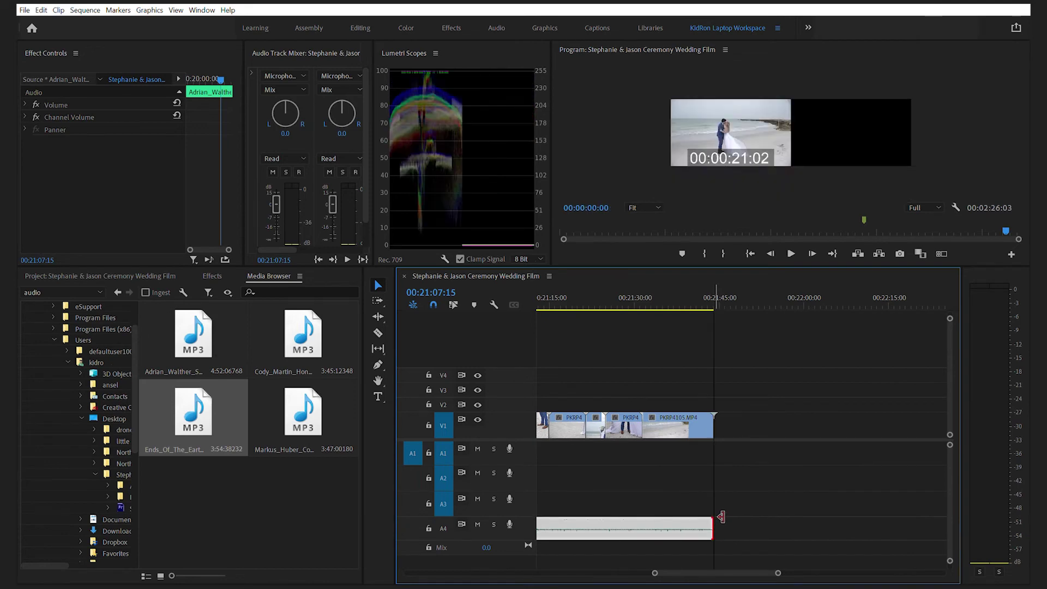
Apply Constant Power to the end of the last A4 song and a Cross Dissolve to the end of PKRP4105.MP4.
click(214, 276)
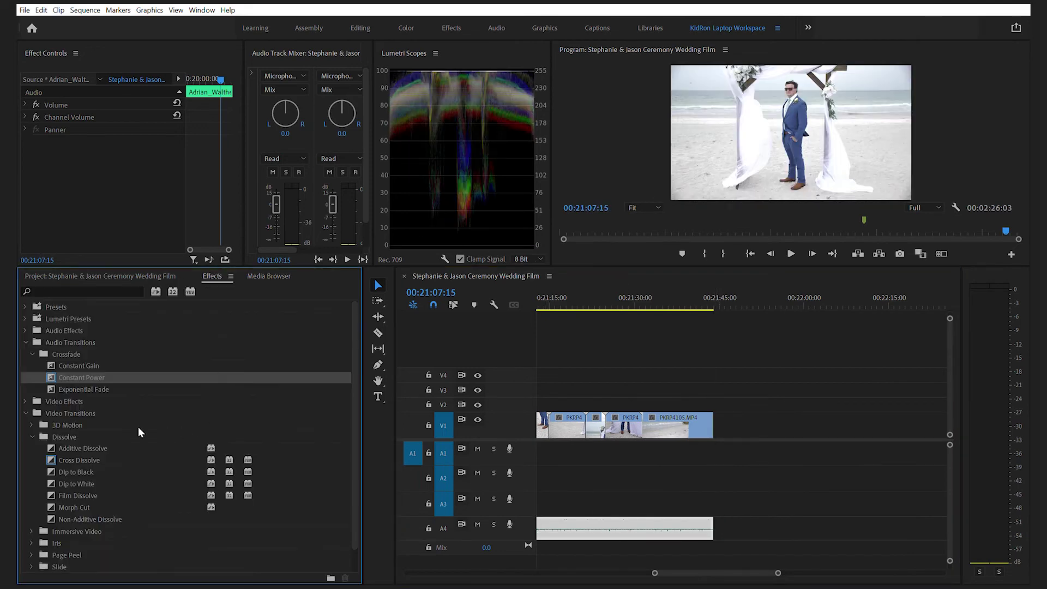
click(711, 531)
click(714, 290)
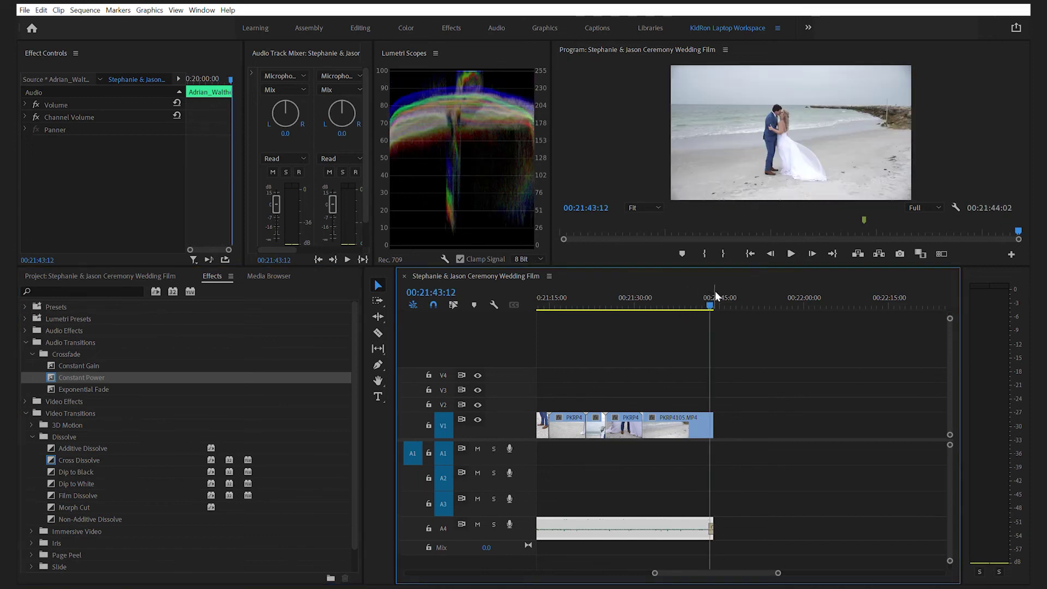
drag(76, 460, 719, 426)
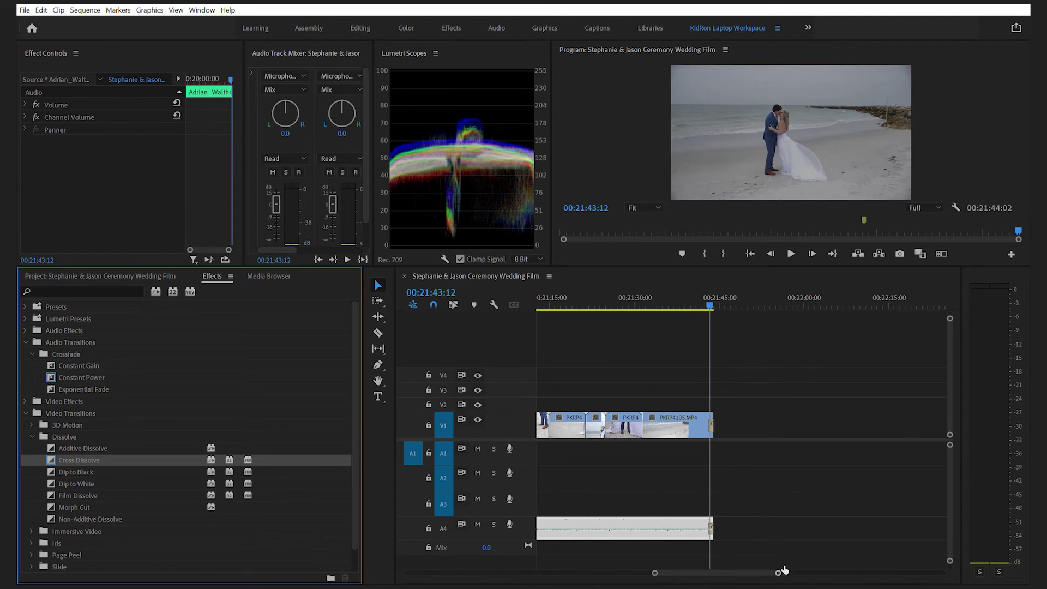
Lengthen the closing Cross Dissolve to 00:00:01:28 and the closing Constant Power fade to 00:00:03:01.
drag(784, 570, 745, 572)
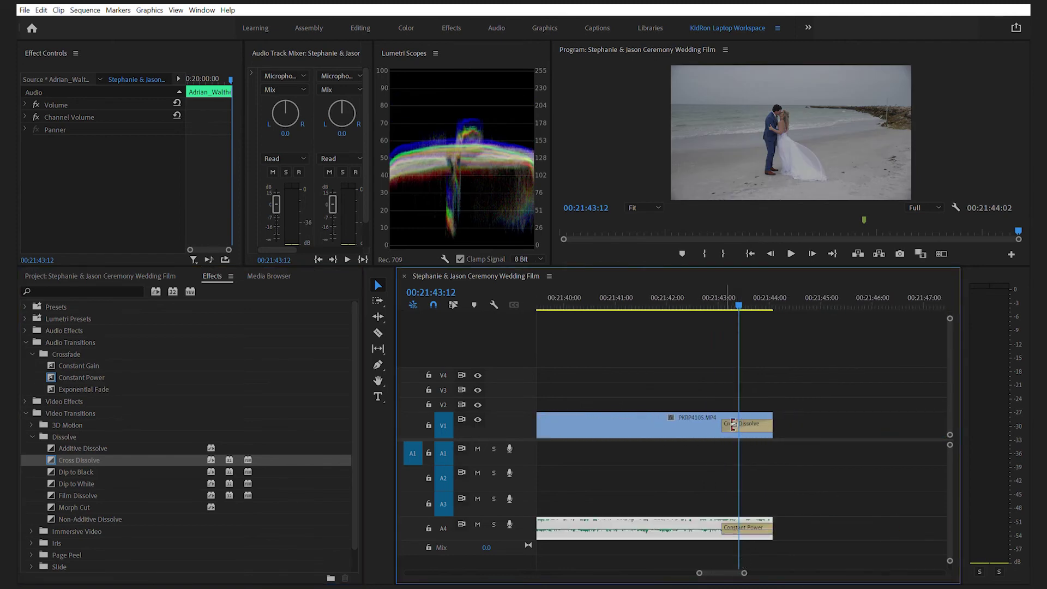
drag(734, 424, 676, 424)
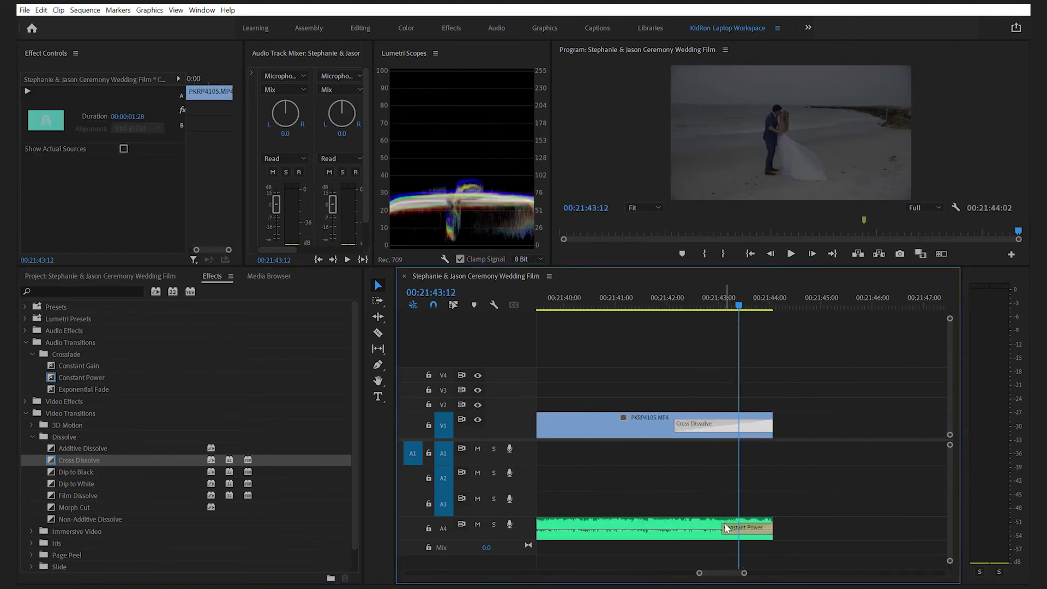
drag(724, 522, 624, 532)
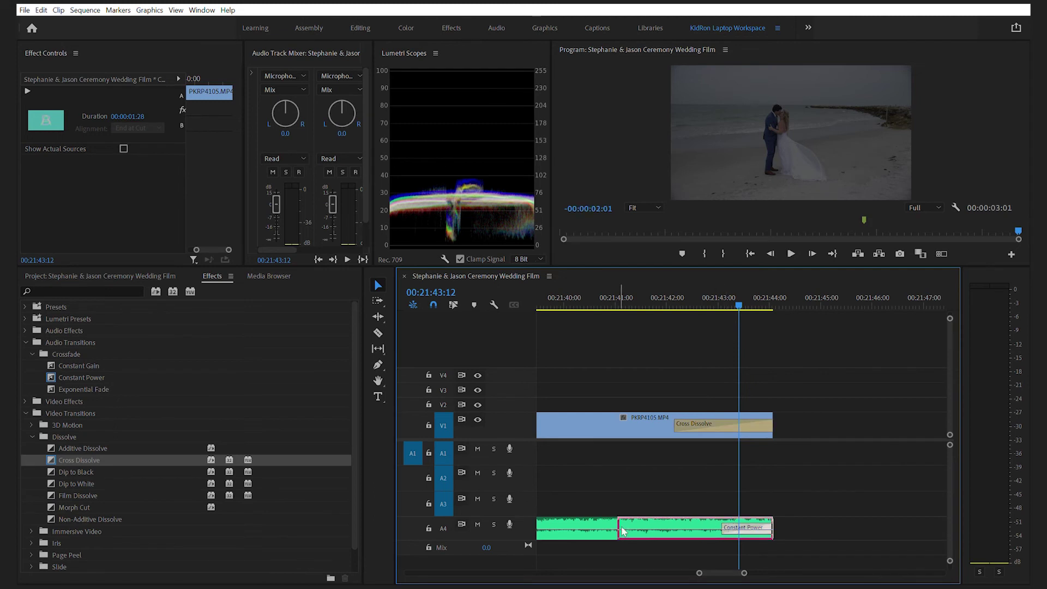
Play the film's closing fades and return to the start of the sequence.
click(608, 300)
key(space)
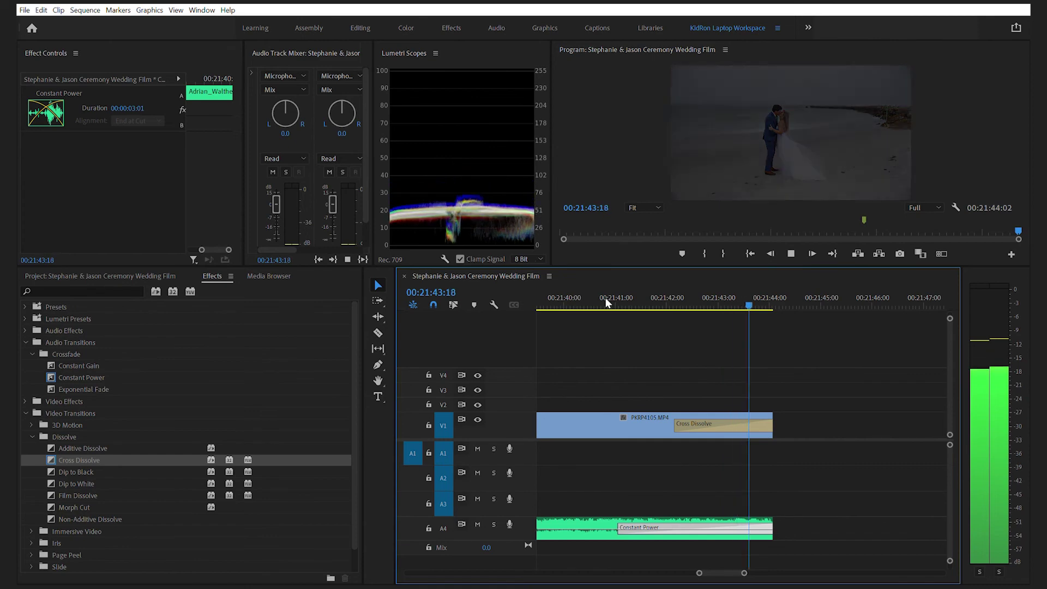
key(Home)
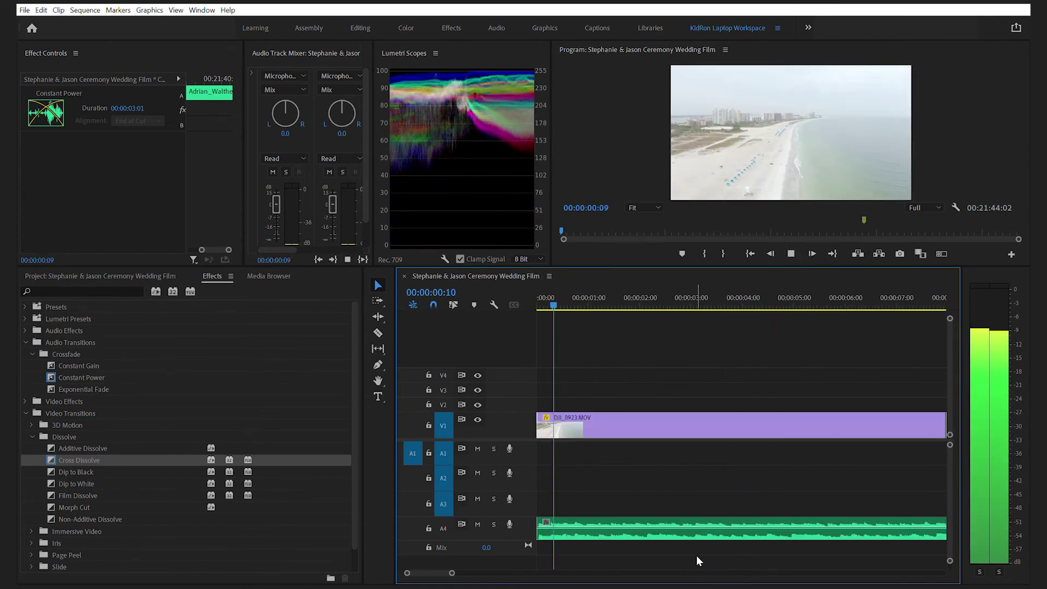
Stop playback and place the playhead at 00:00:04:18 on the opening drone clip, DJI_0923.MOV.
key(space)
drag(463, 568, 904, 549)
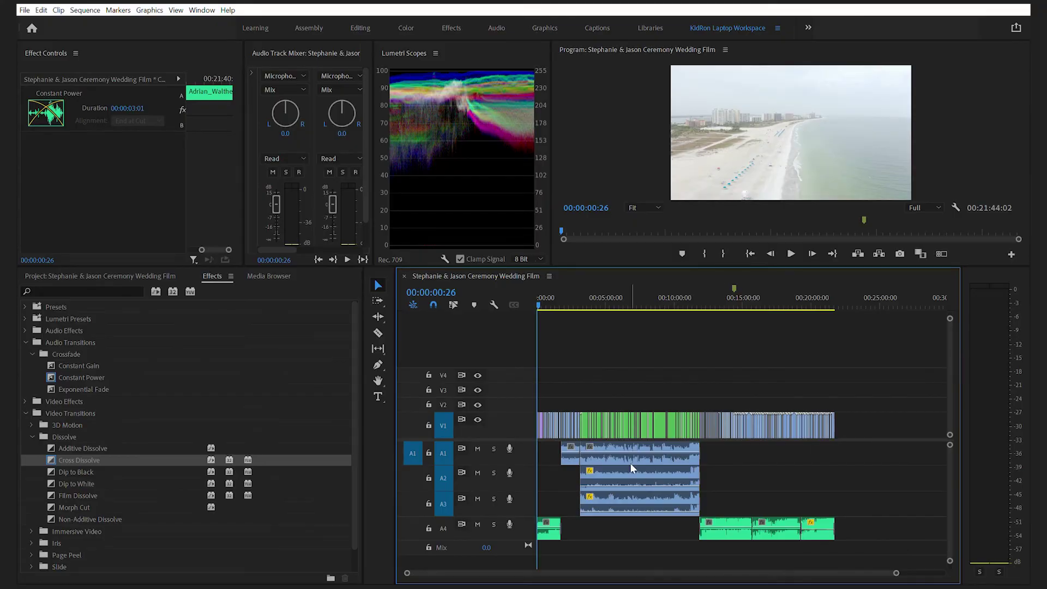
mouse_move(543, 292)
mouse_down()
mouse_move(556, 292)
mouse_move(540, 293)
mouse_up()
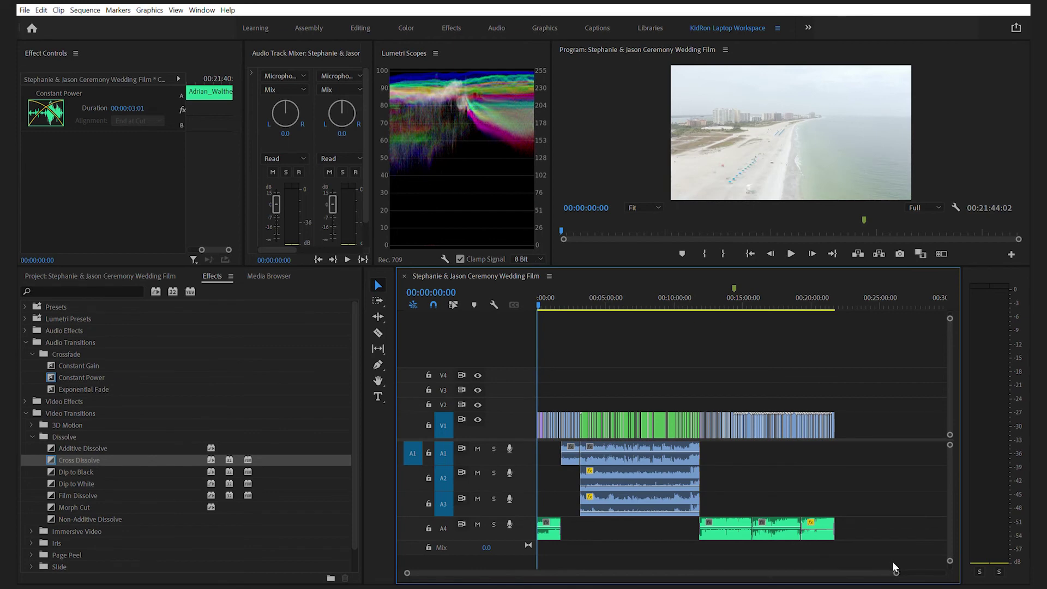
drag(896, 572, 649, 573)
drag(762, 550, 712, 552)
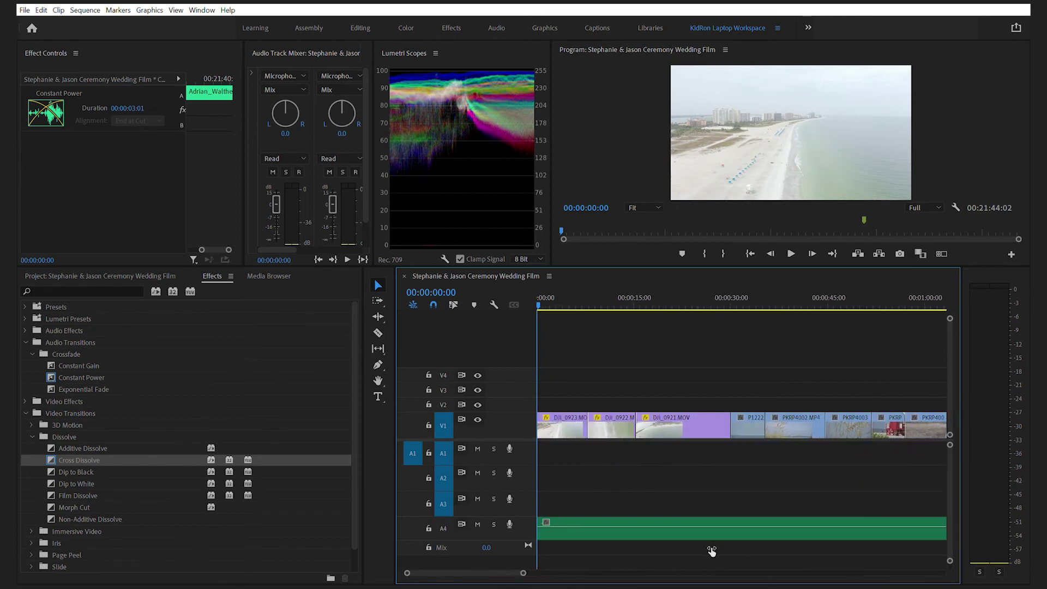
click(571, 286)
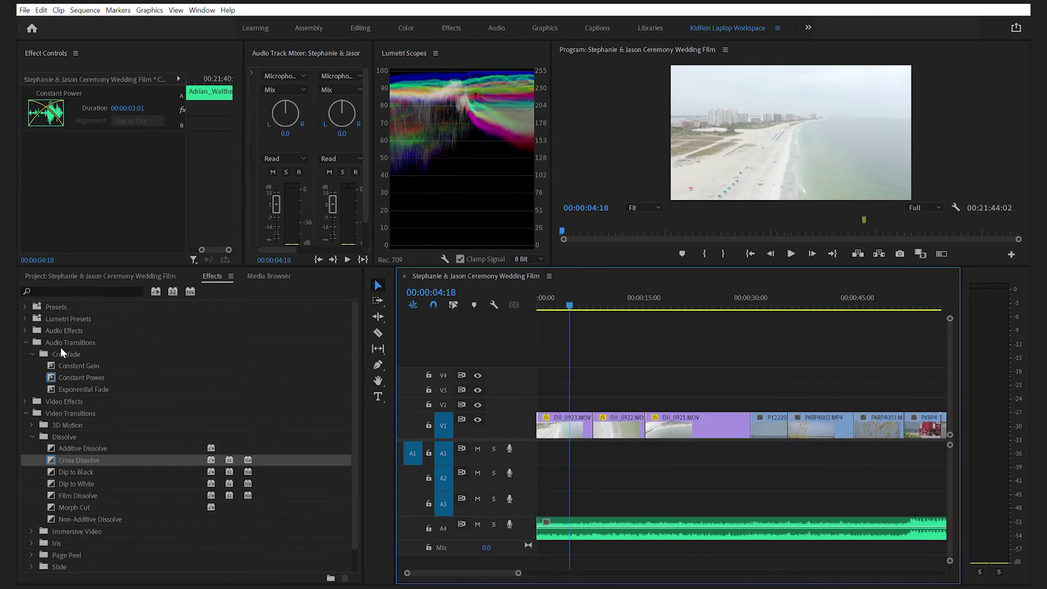
Apply the Lumetri Color video effect from Color Correction to DJI_0923.MOV.
click(26, 413)
click(24, 401)
click(31, 449)
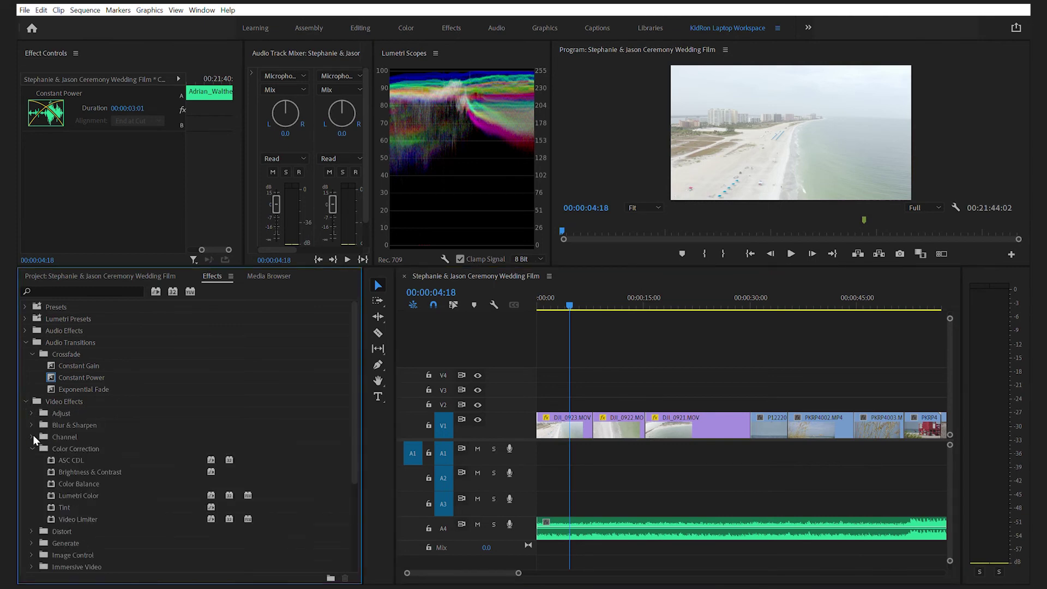
click(78, 490)
drag(563, 448, 572, 427)
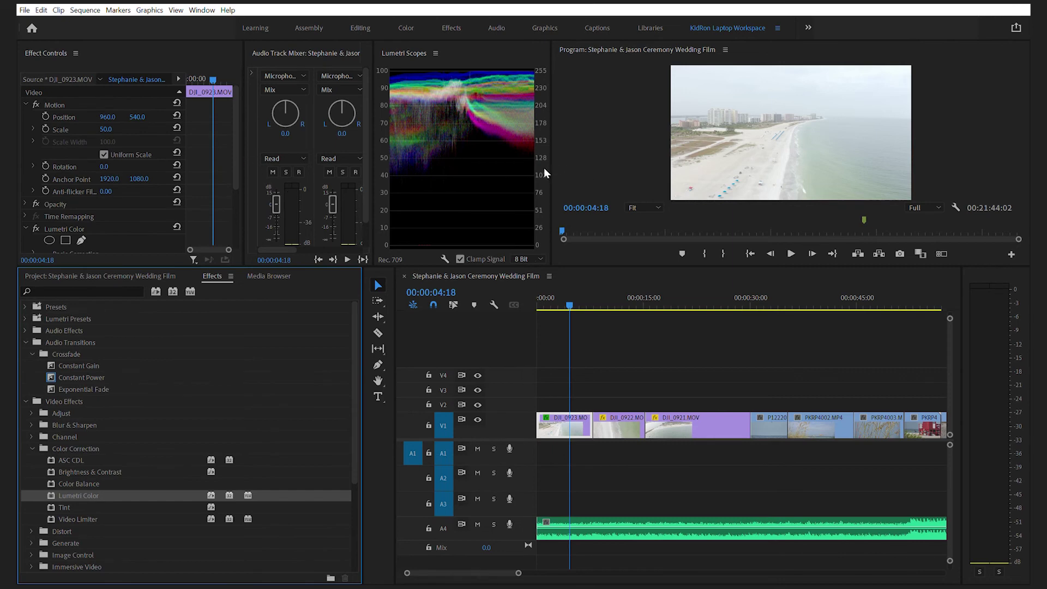
Widen the Lumetri Scopes and Effect Controls areas to make room for color grading.
drag(552, 173, 652, 173)
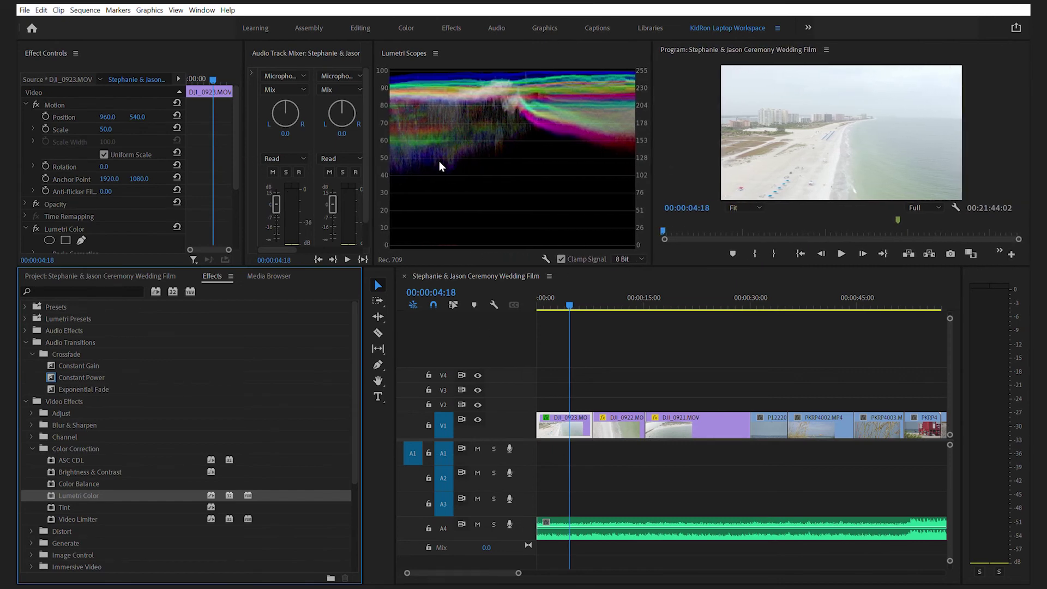
drag(369, 169, 417, 170)
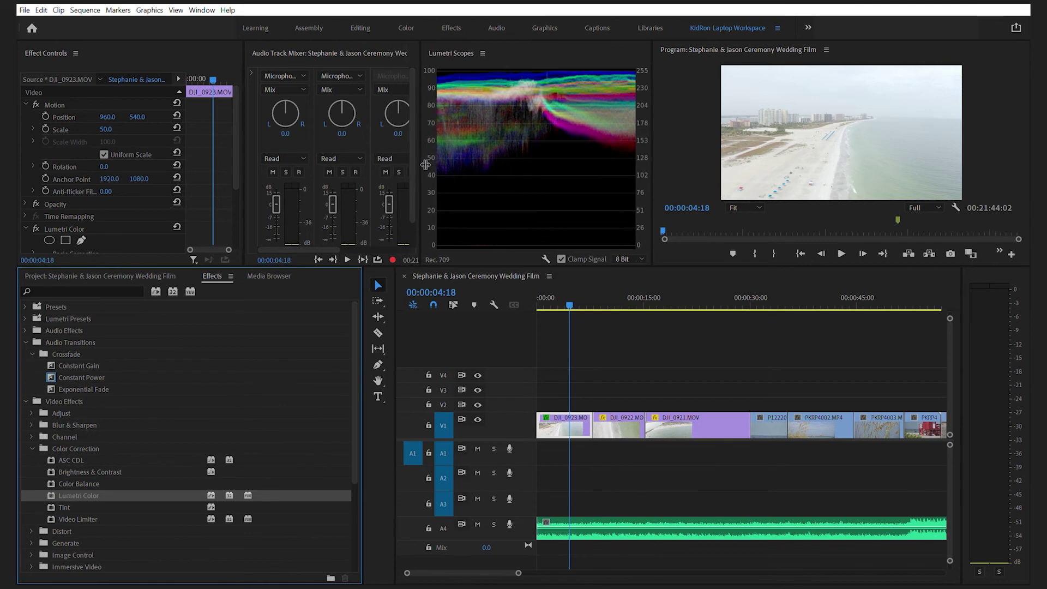
drag(249, 142, 308, 143)
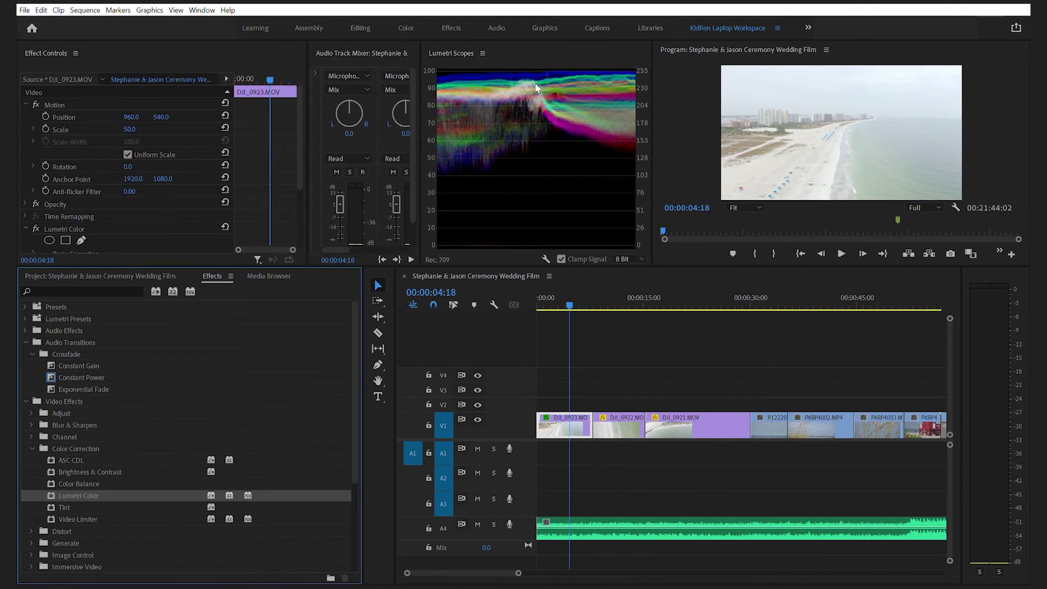
Set DJI_0923.MOV's Lumetri Basic Correction to Contrast 79, Highlights 2, Shadows -150, Whites -10 and Blacks -149.
scroll(131, 205, down, 3)
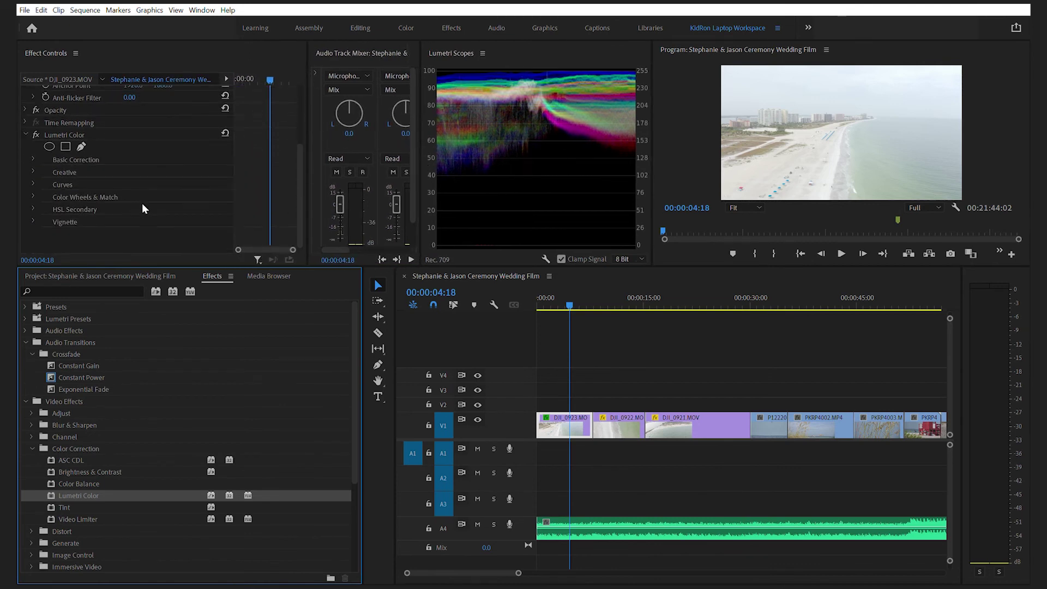
click(33, 157)
scroll(41, 173, down, 3)
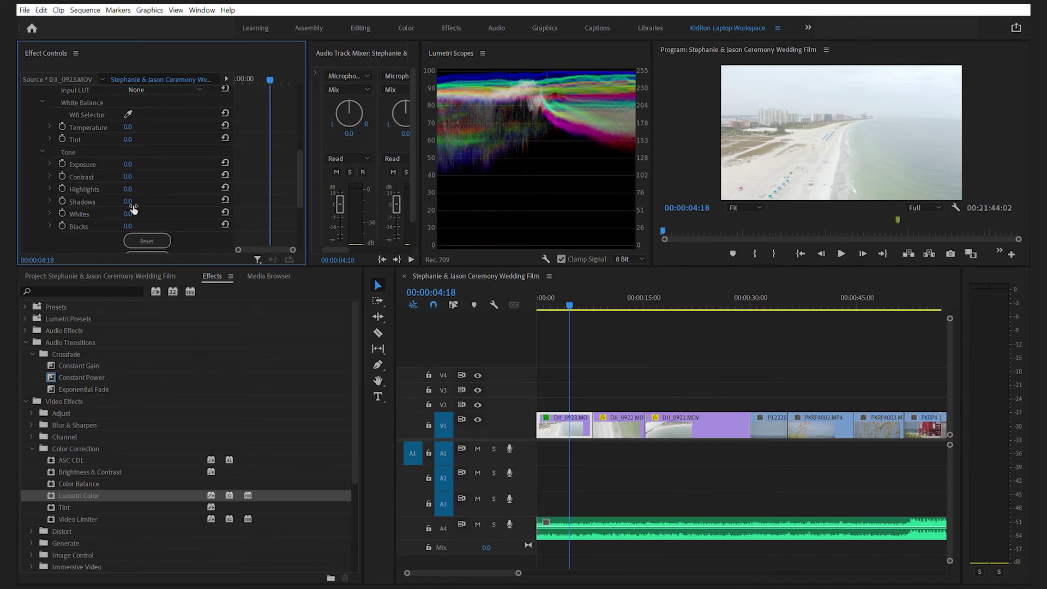
mouse_move(133, 213)
mouse_down()
mouse_move(120, 226)
mouse_move(141, 216)
mouse_move(119, 201)
mouse_up()
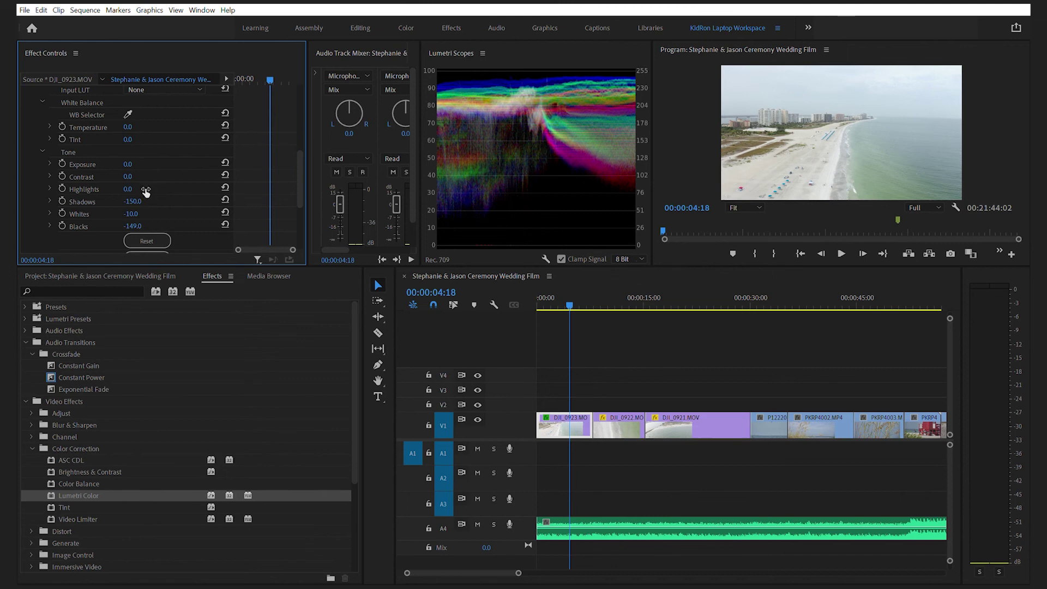
drag(133, 184, 134, 185)
drag(133, 176, 177, 176)
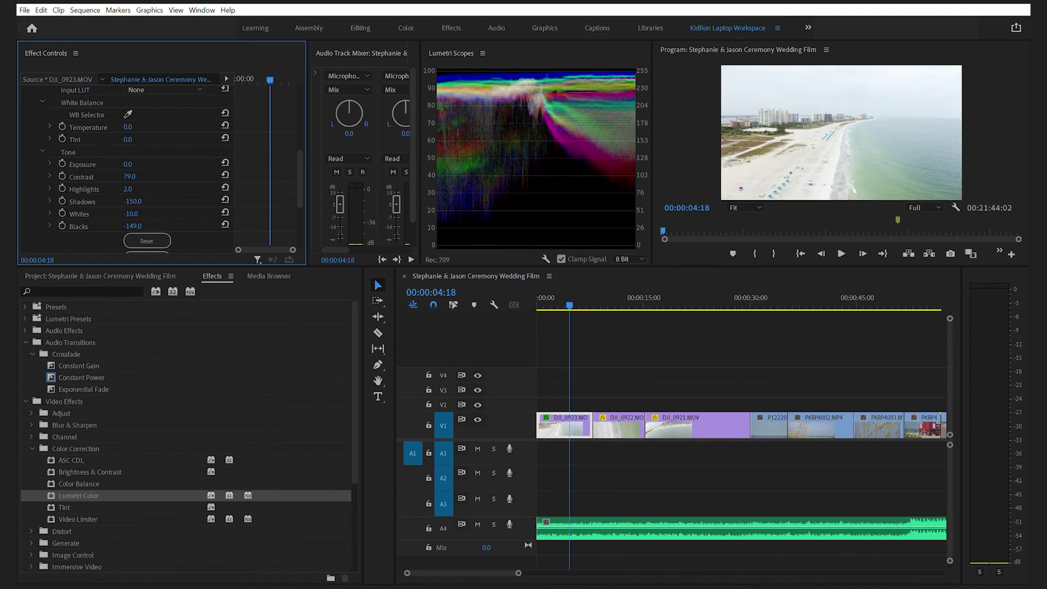
Set DJI_0923.MOV's Lumetri Temperature to 16 and its Creative adjustments to Sharpen 10 and Vibrance 12.
scroll(185, 168, up, 2)
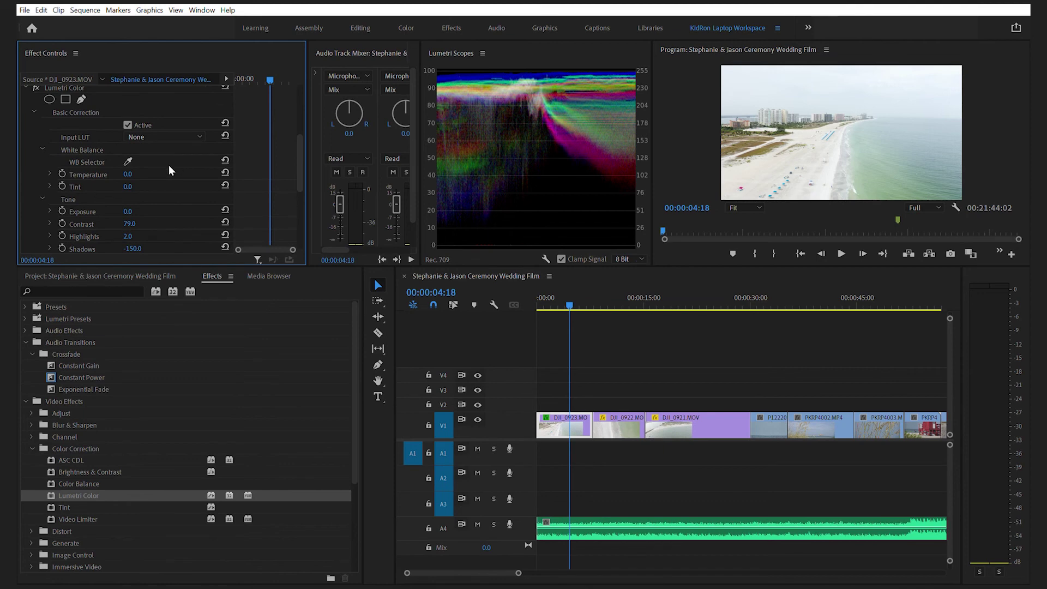
drag(128, 174, 138, 174)
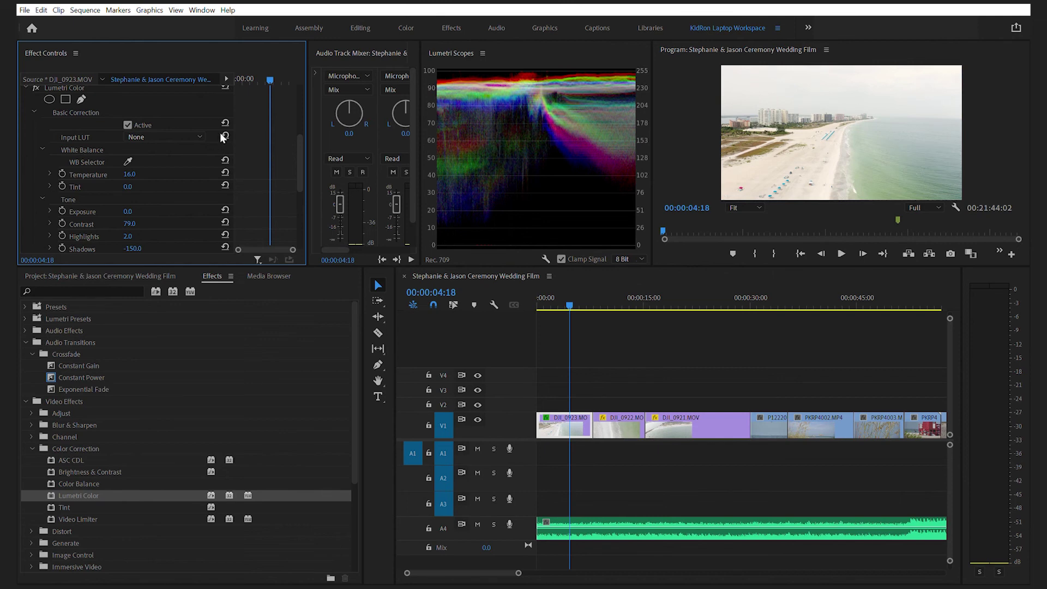
drag(299, 145, 226, 204)
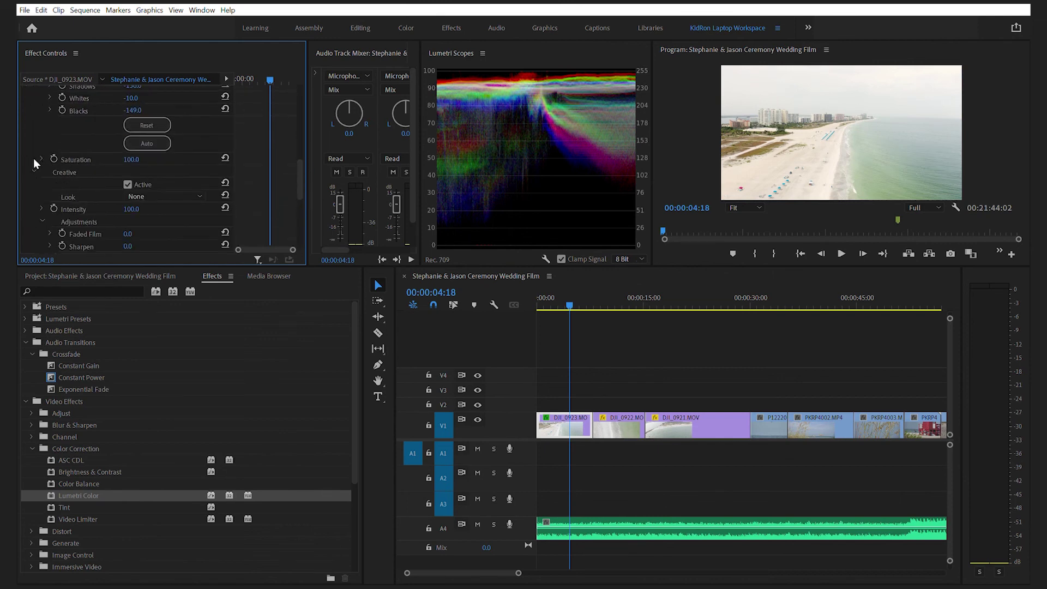
scroll(141, 222, down, 1)
drag(128, 223, 140, 227)
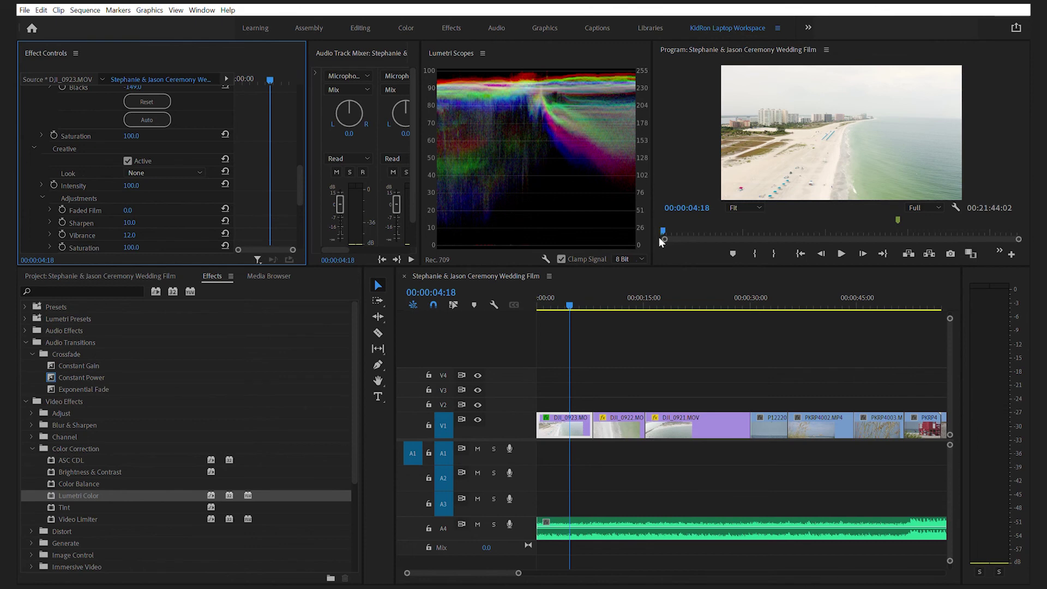
Enlarge the preview and compare DJI_0923.MOV with and without Lumetri Color, leaving the effect enabled.
drag(666, 266, 657, 410)
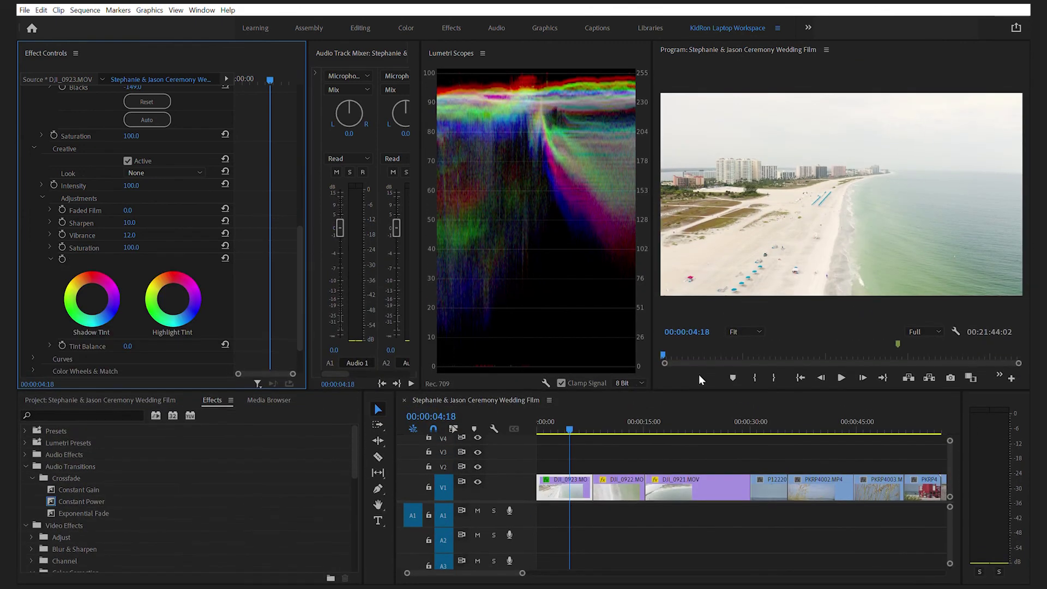
mouse_move(575, 421)
mouse_down()
mouse_move(589, 422)
mouse_move(573, 420)
mouse_up()
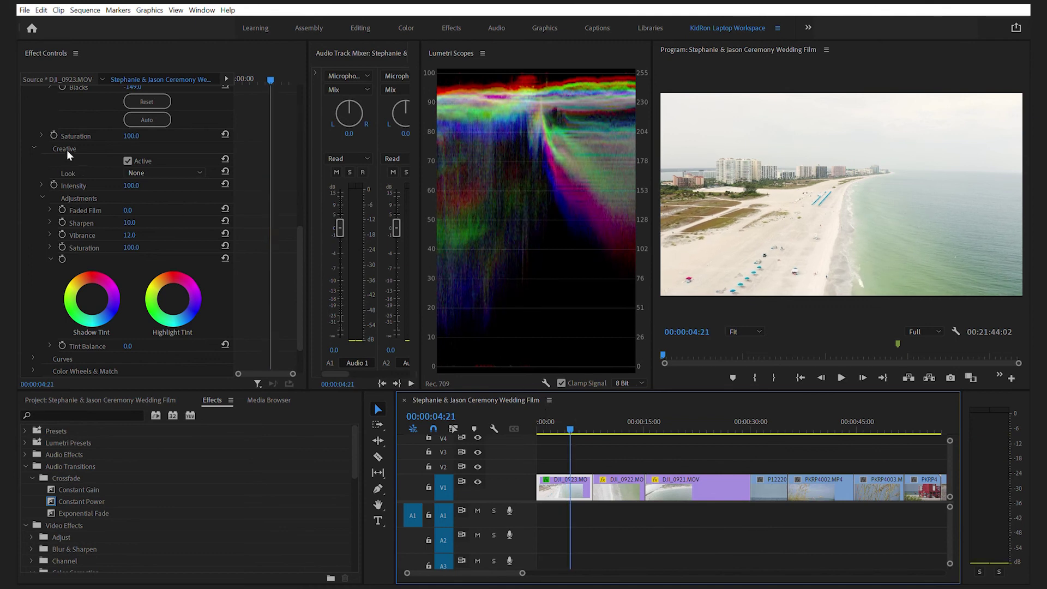
scroll(43, 155, up, 2)
scroll(43, 155, up, 6)
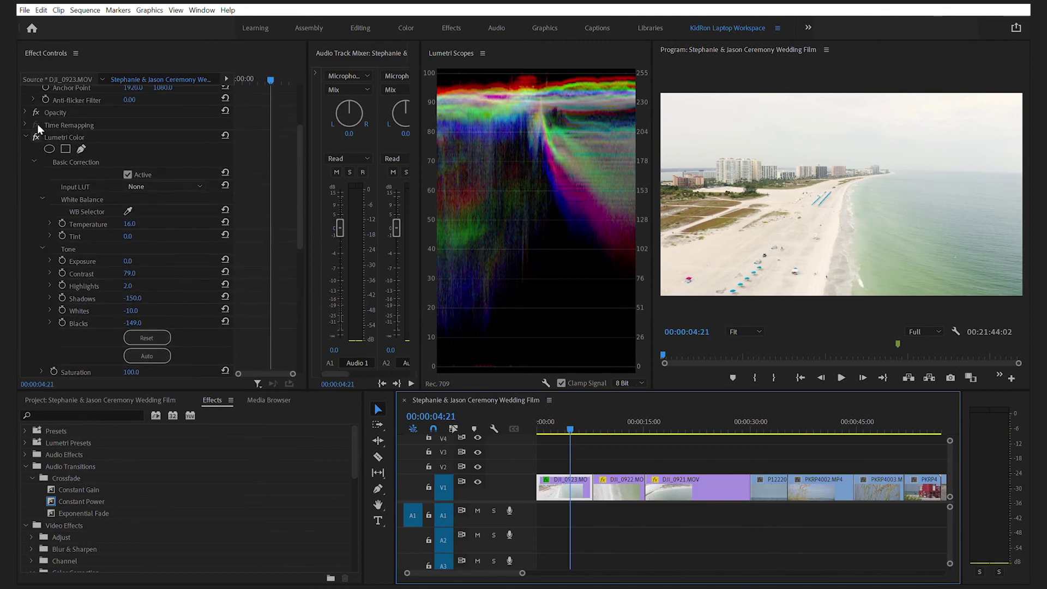
click(36, 136)
click(36, 136)
click(36, 136)
click(37, 132)
click(37, 132)
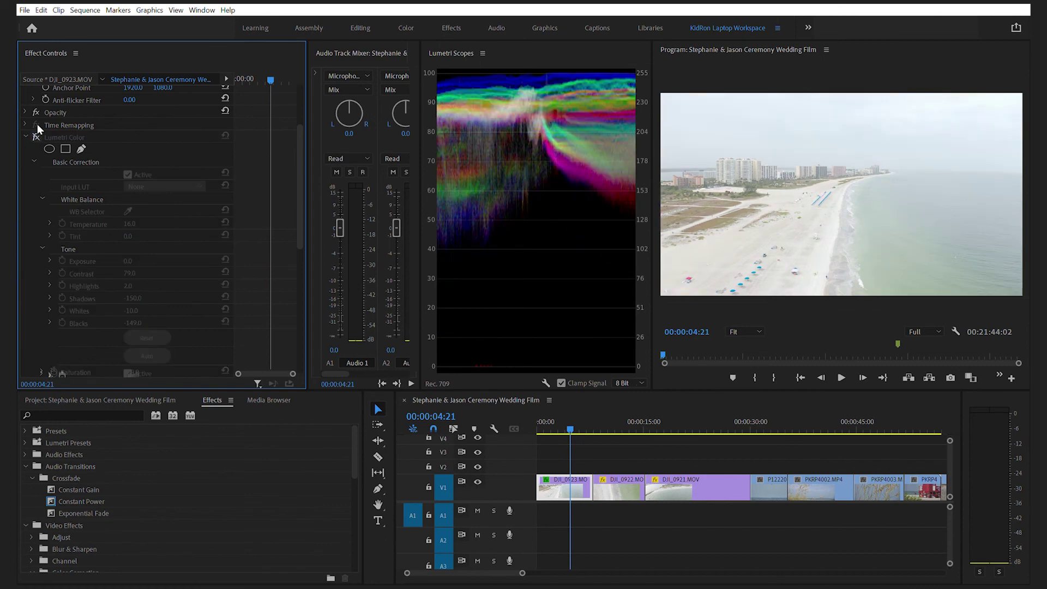
click(37, 132)
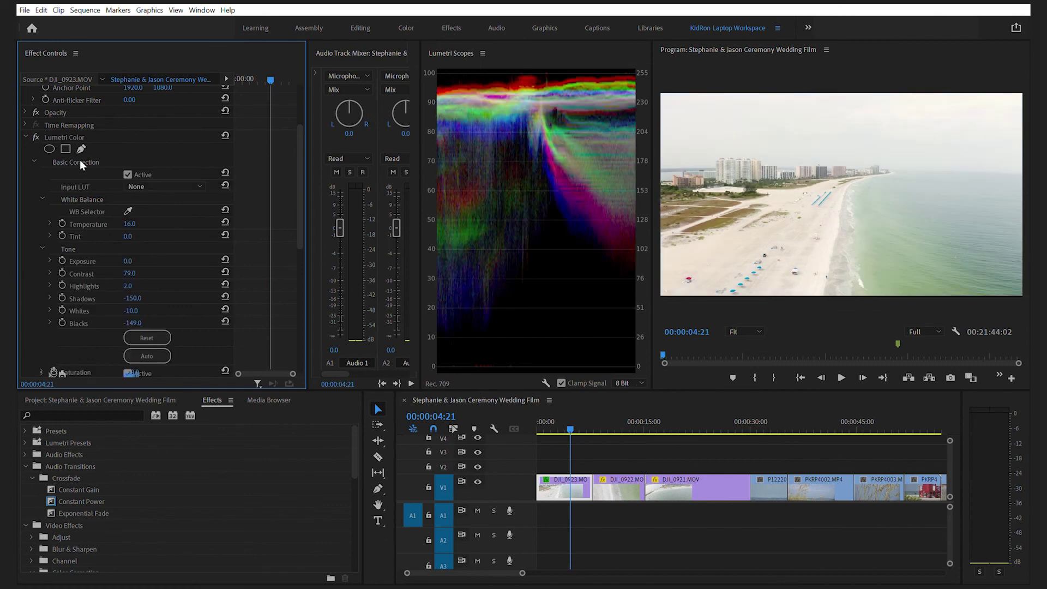
Copy the Lumetri Color effect from DJI_0923.MOV to the drone clips DJI_0922.MOV and DJI_0921.MOV.
click(68, 137)
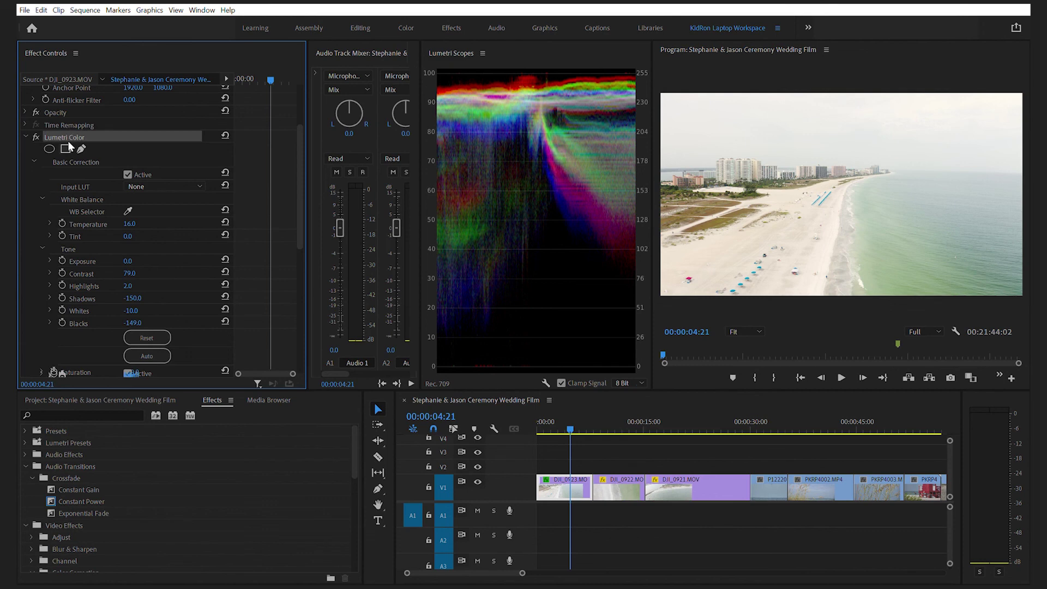
click(602, 428)
click(626, 491)
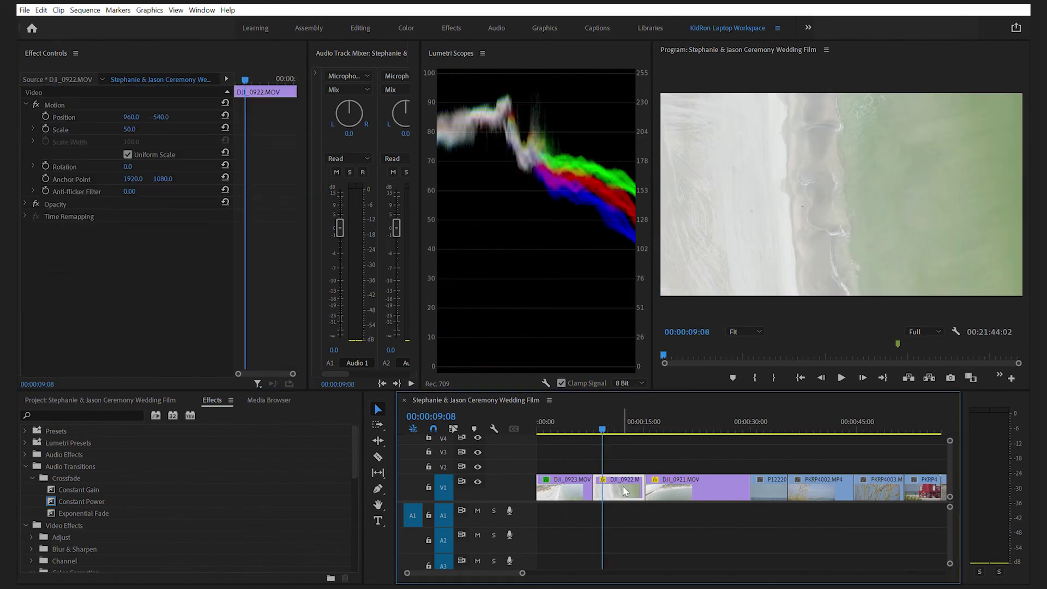
key(ctrl+v)
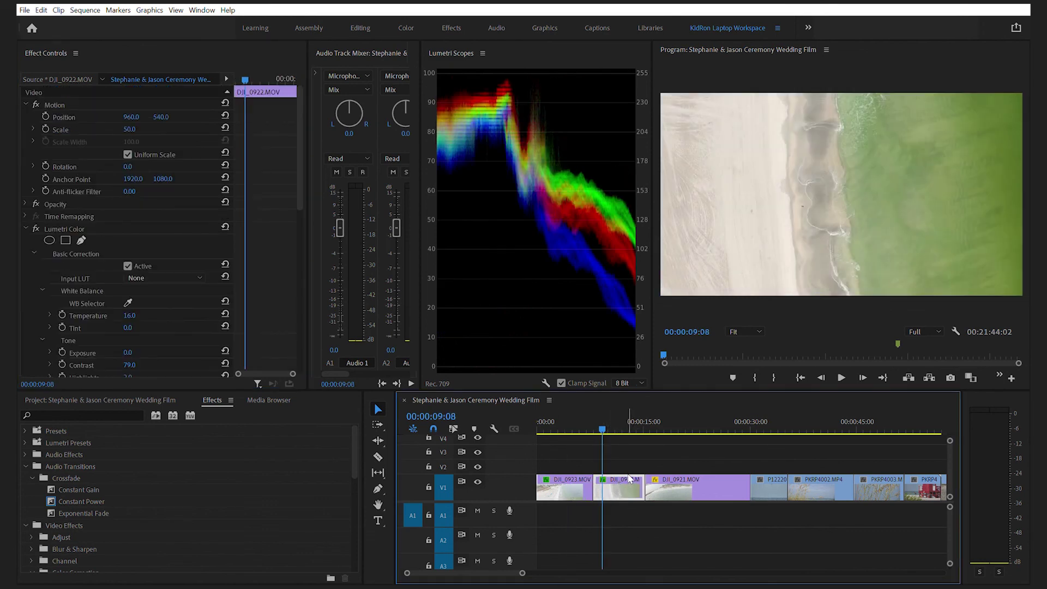
click(679, 425)
click(693, 483)
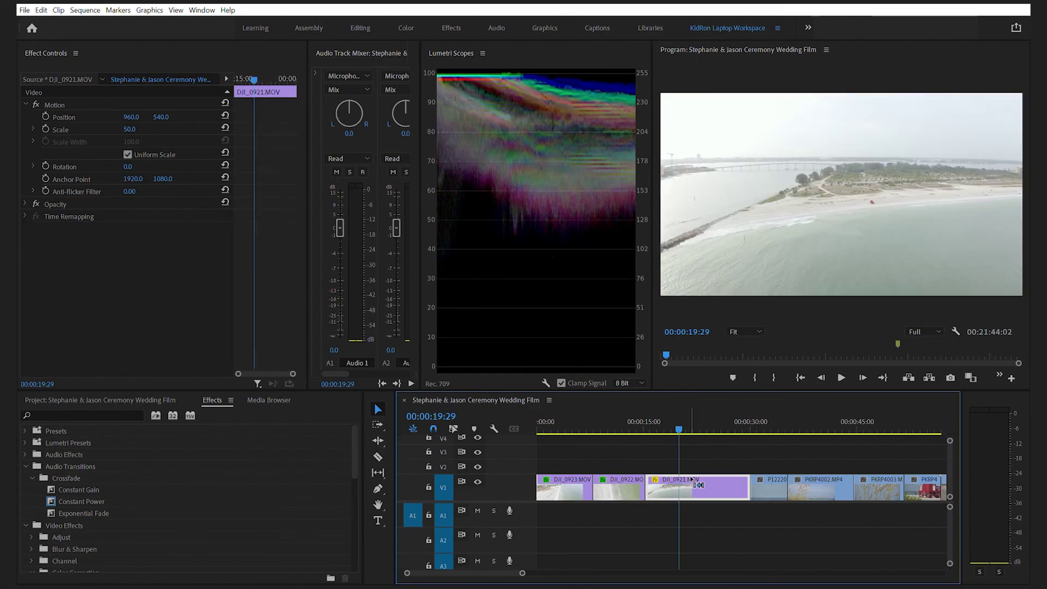
key(ctrl+v)
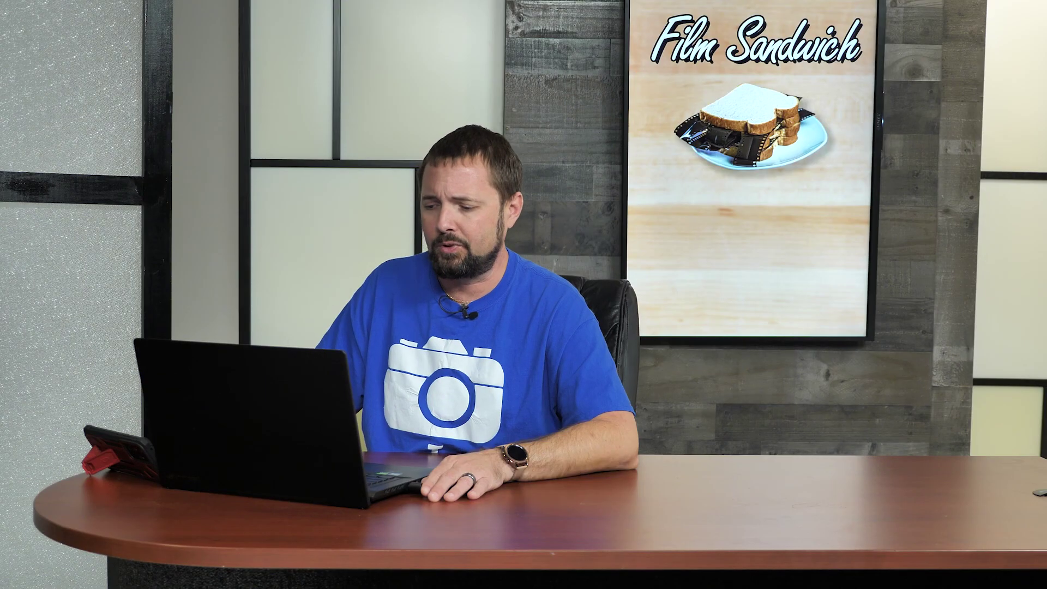